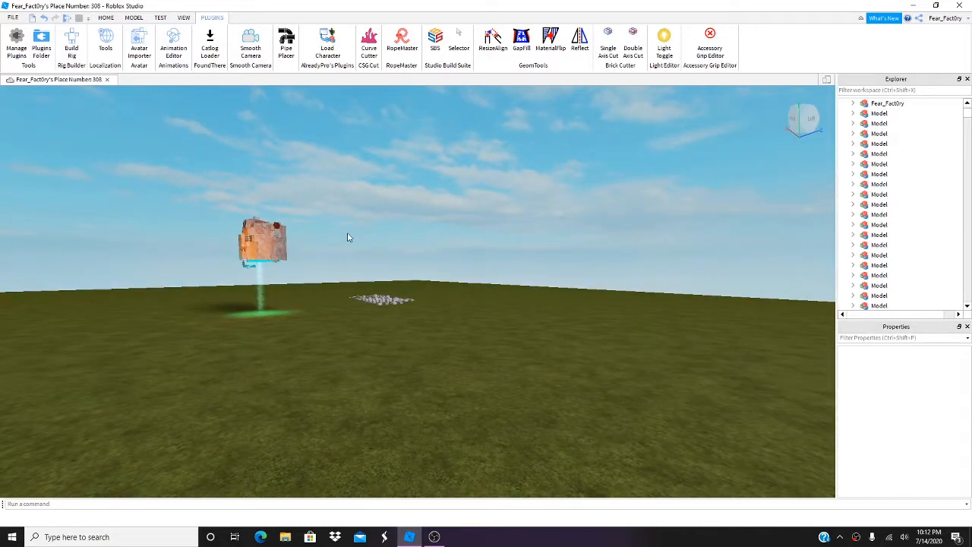
{"action": "right_click_drag", "start_coordinate": [303, 327], "coordinate": [308, 327]}
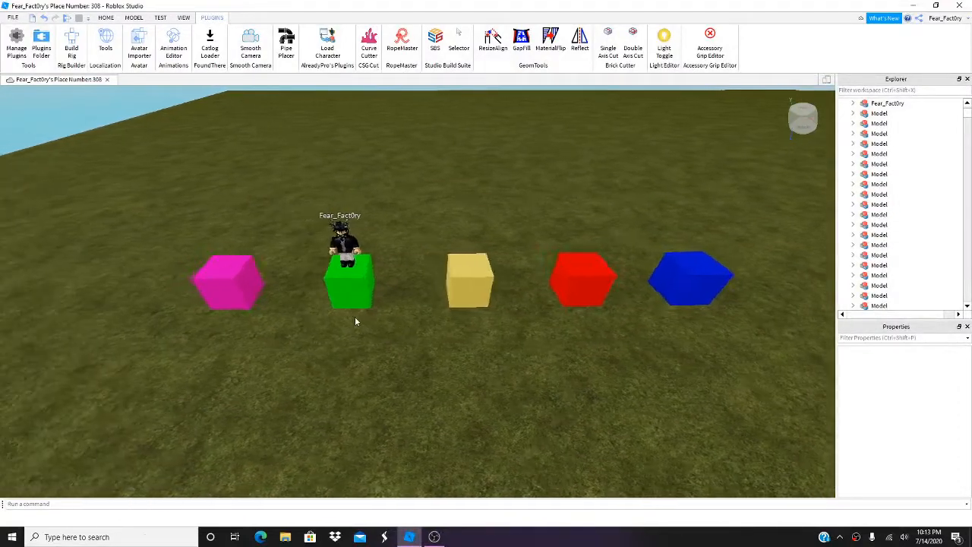
{"action": "key", "text": "a"}
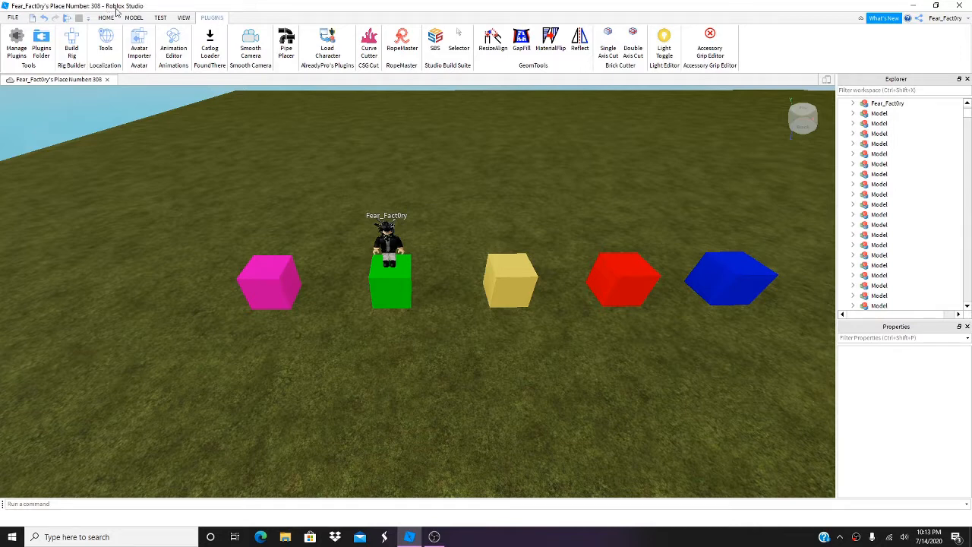
{"action": "left_click", "coordinate": [111, 19]}
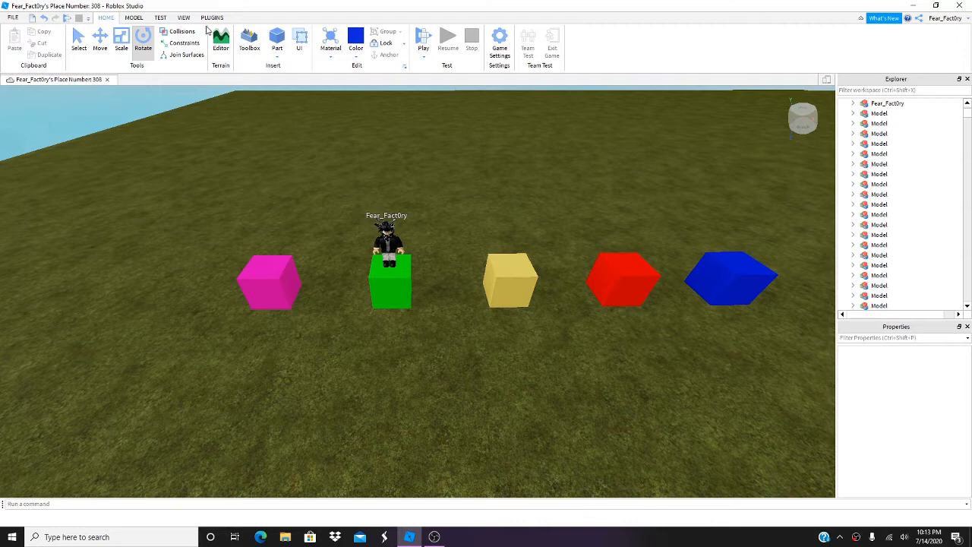
{"action": "left_click", "coordinate": [210, 18]}
{"action": "right_click_drag", "start_coordinate": [280, 221], "coordinate": [280, 222]}
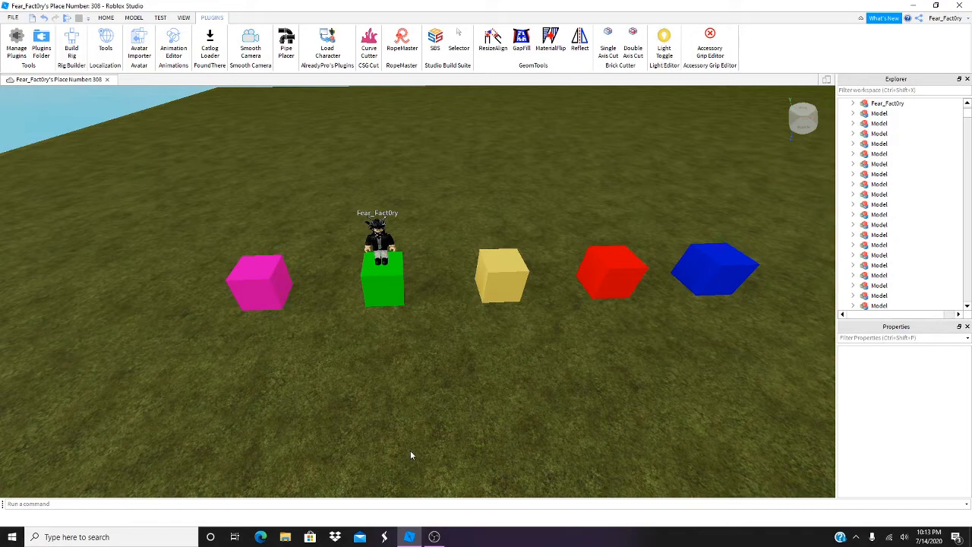
{"action": "key", "text": "d"}
{"action": "key", "text": "a"}
{"action": "right_click_drag", "start_coordinate": [380, 429], "coordinate": [379, 425]}
{"action": "key", "text": "w"}
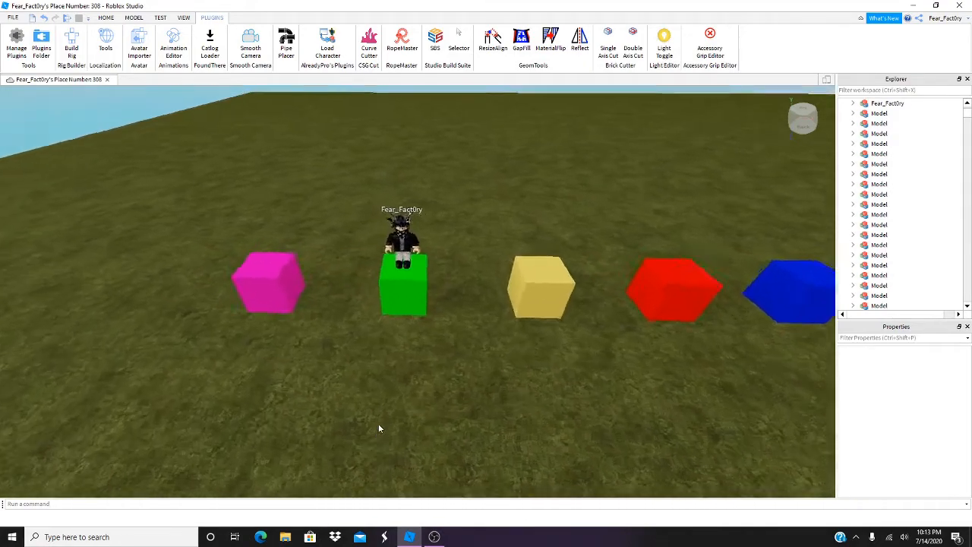
{"action": "key", "text": "w"}
{"action": "key", "text": "s"}
{"action": "key", "text": "d"}
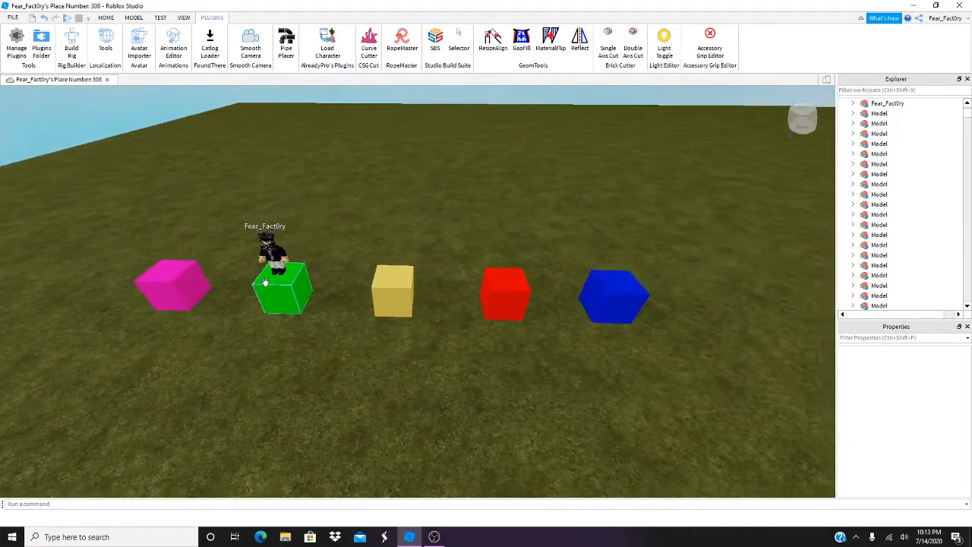
{"action": "key", "text": "a"}
{"action": "key", "text": "s"}
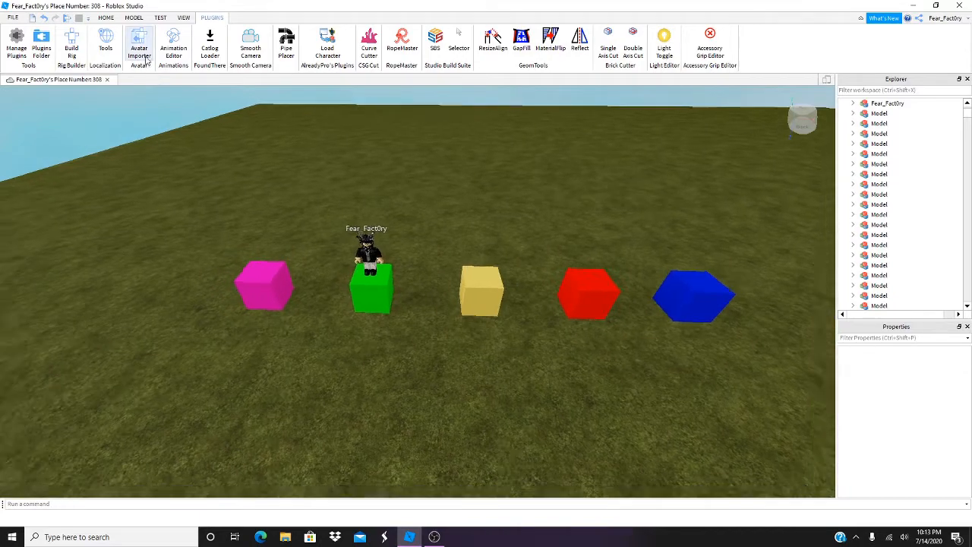
{"action": "key", "text": "w"}
{"action": "key", "text": "w"}
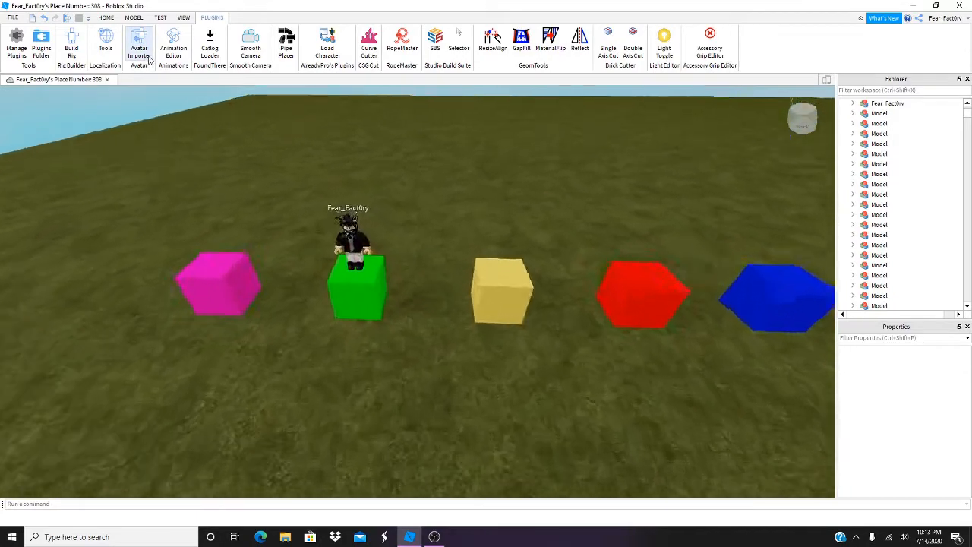
{"action": "key", "text": "s"}
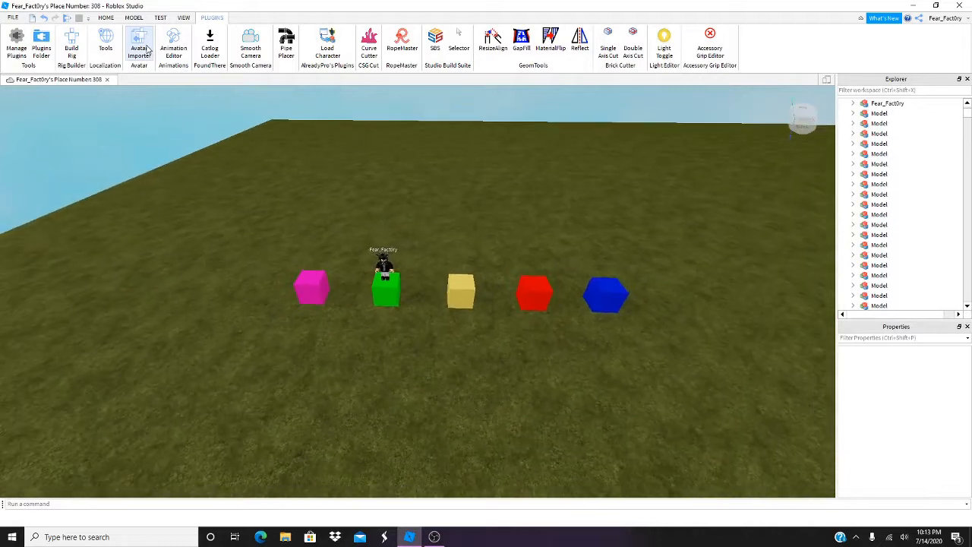
View the Avatar Importer's avatar types and the rig file chooser for the Custom type, and close both without importing
{"action": "left_click", "coordinate": [139, 50]}
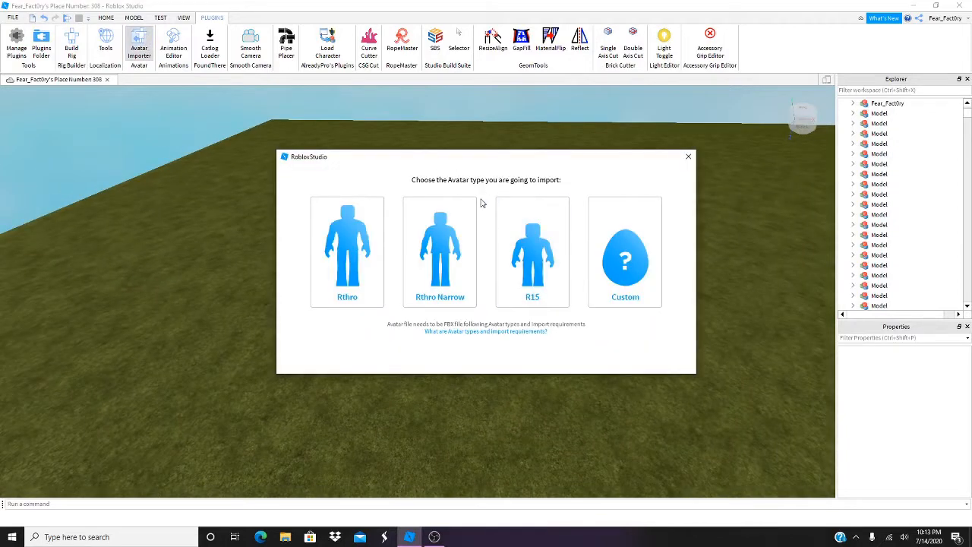
{"action": "left_click", "coordinate": [639, 257]}
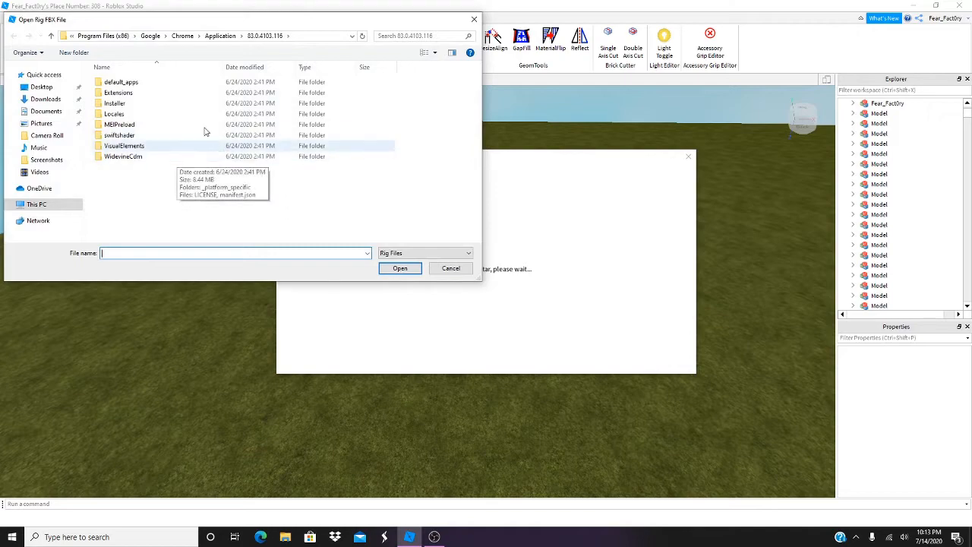
{"action": "left_click", "coordinate": [474, 19]}
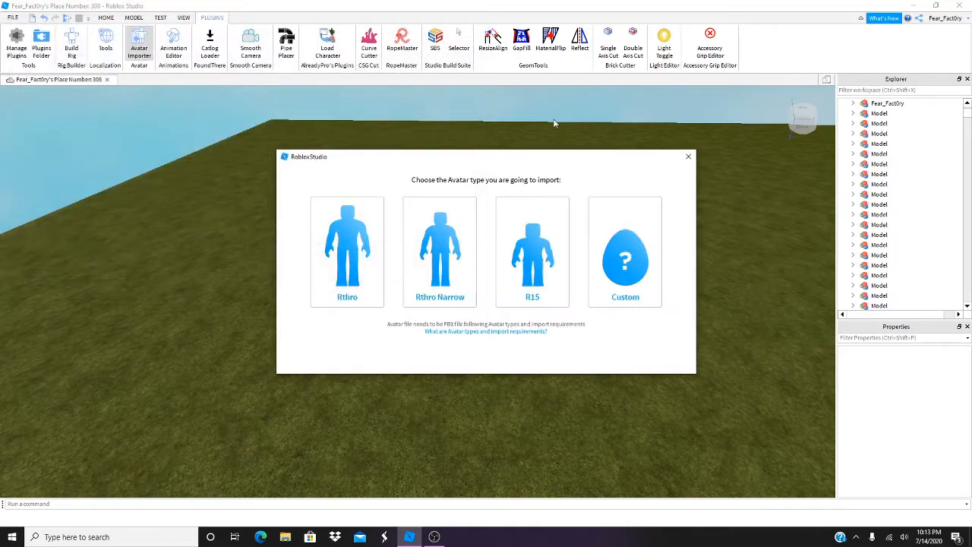
{"action": "left_click", "coordinate": [687, 157]}
{"action": "scroll", "coordinate": [353, 183], "scroll_direction": "up", "scroll_amount": 4}
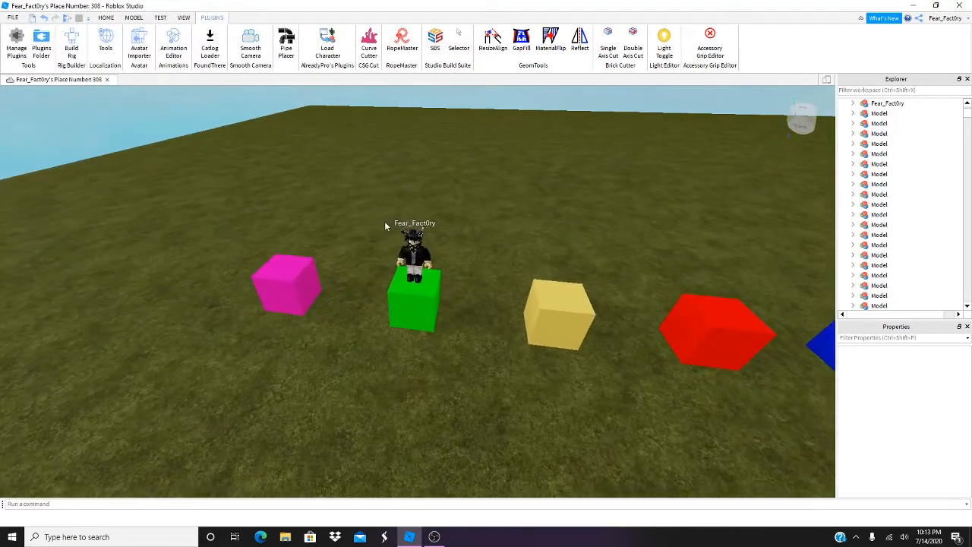
{"action": "scroll", "coordinate": [355, 228], "scroll_direction": "down", "scroll_amount": 5}
{"action": "right_click_drag", "start_coordinate": [356, 228], "coordinate": [356, 227]}
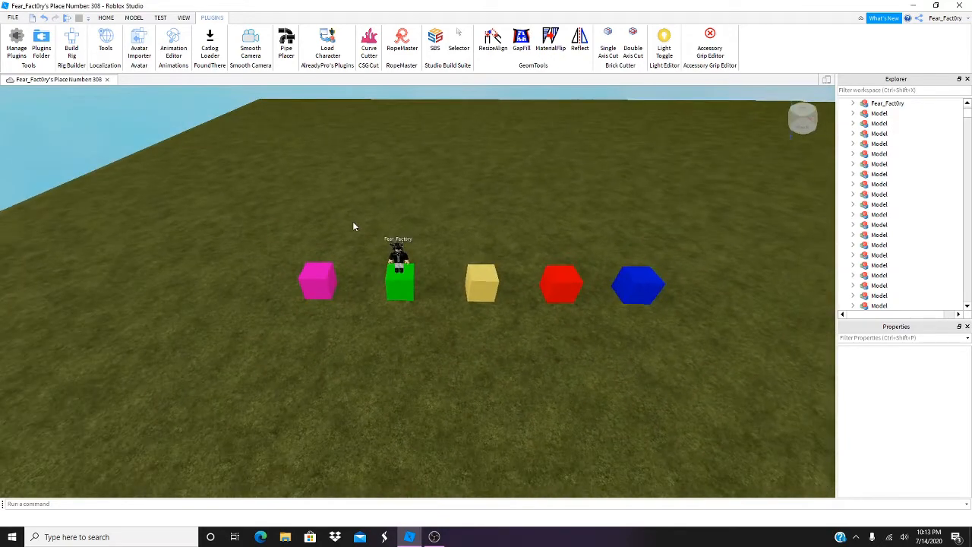
{"action": "key", "text": "w"}
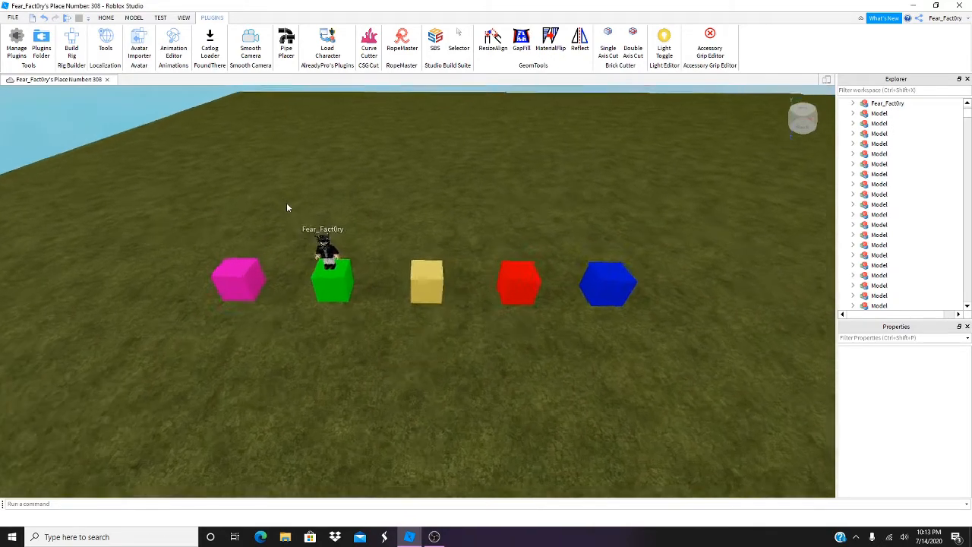
{"action": "key", "text": "a"}
{"action": "key", "text": "s"}
{"action": "key", "text": "d"}
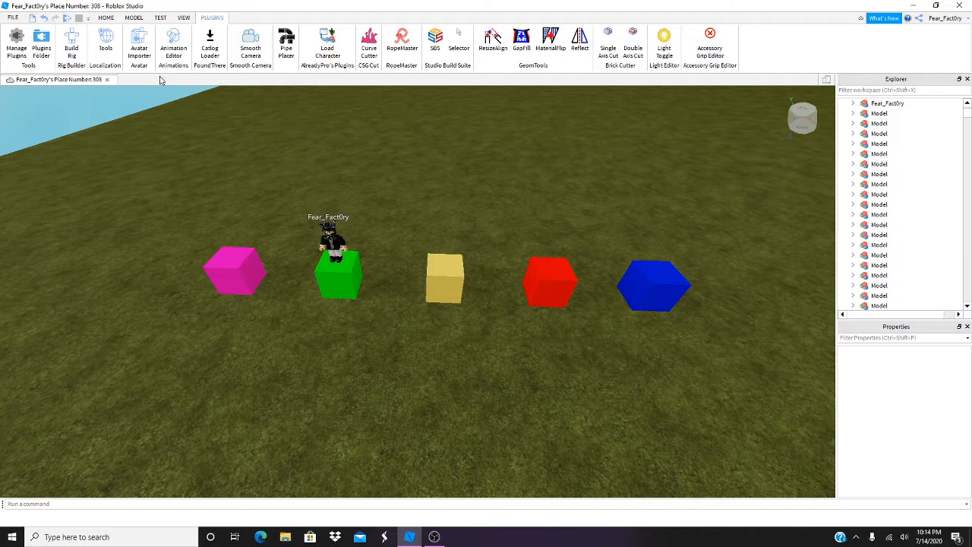
Create an animation named Untitled Animation Clip for the avatar on the green block in the Animation Editor, and close the editor
{"action": "left_click", "coordinate": [174, 53]}
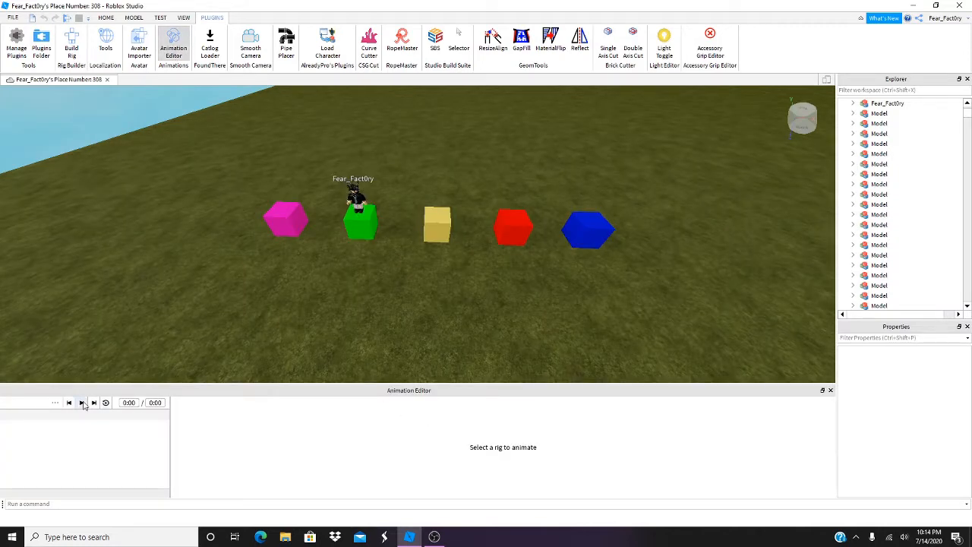
{"action": "key", "text": "w"}
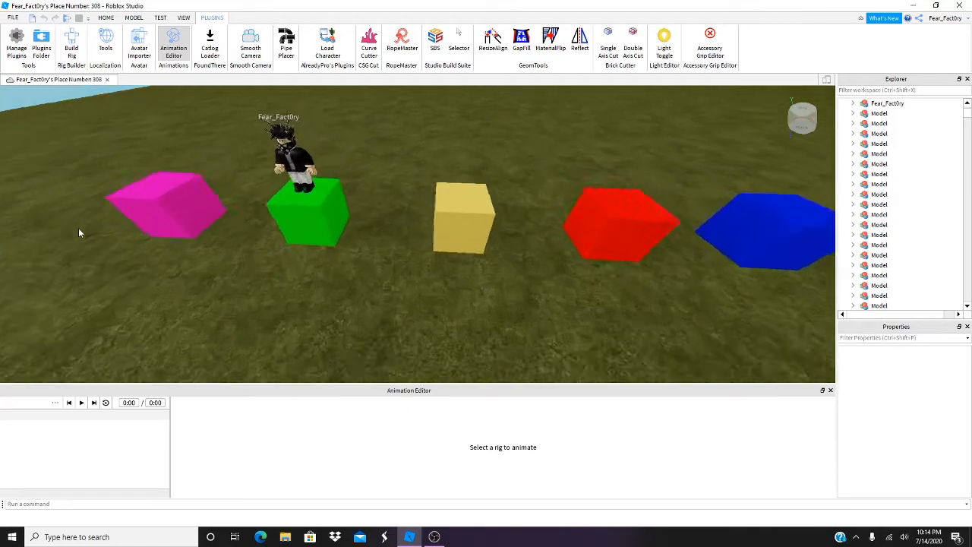
{"action": "left_click", "coordinate": [313, 176]}
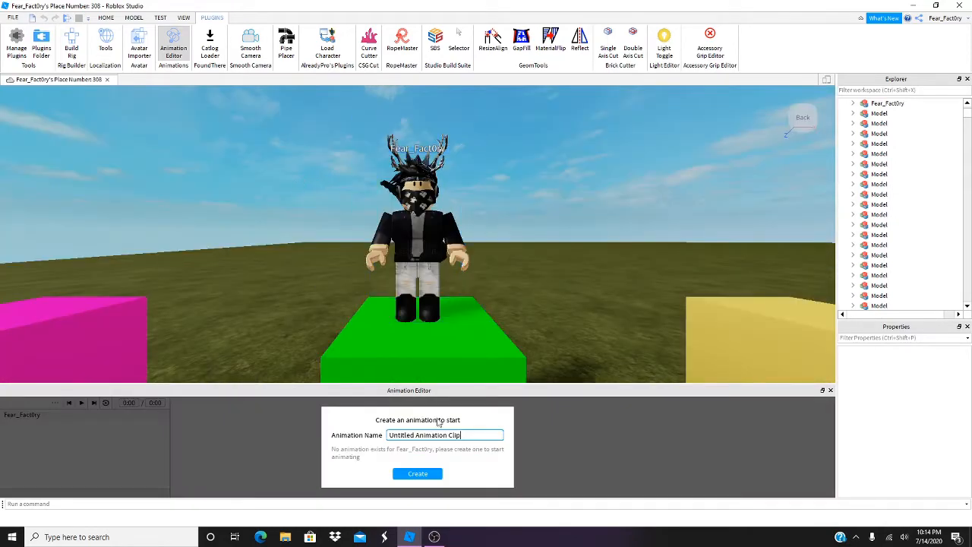
{"action": "left_click", "coordinate": [417, 474]}
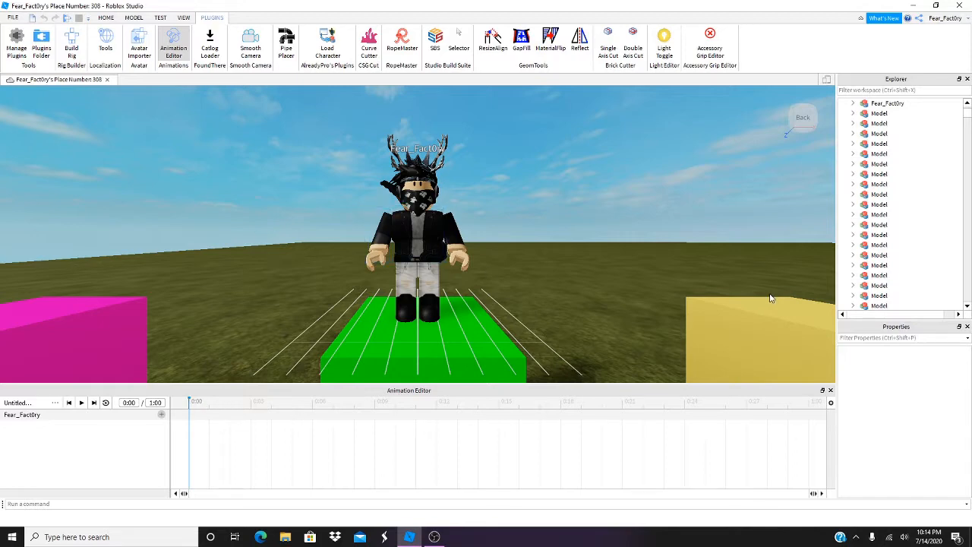
{"action": "left_click", "coordinate": [831, 391]}
{"action": "right_click_drag", "start_coordinate": [673, 311], "coordinate": [668, 340]}
{"action": "key", "text": "s"}
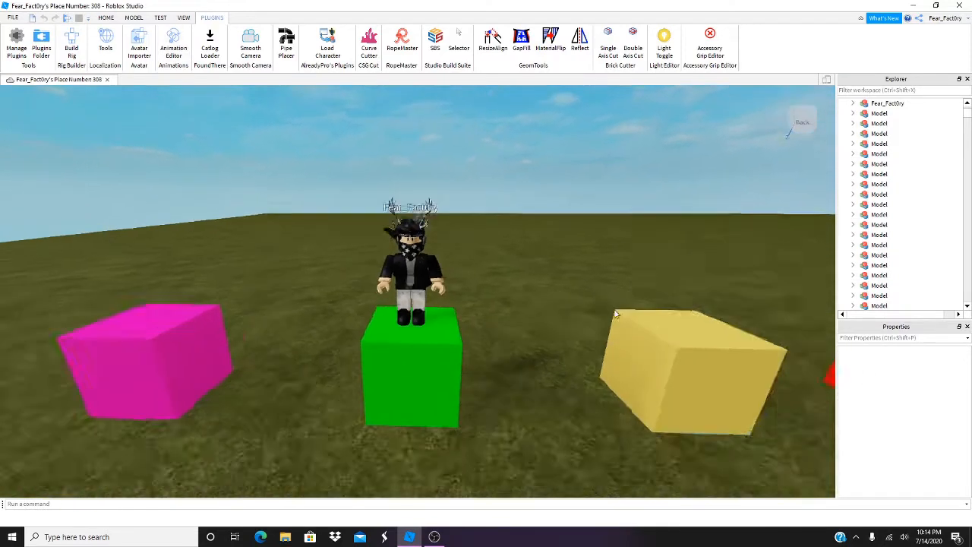
{"action": "key", "text": "s"}
{"action": "right_click_drag", "start_coordinate": [249, 107], "coordinate": [251, 118]}
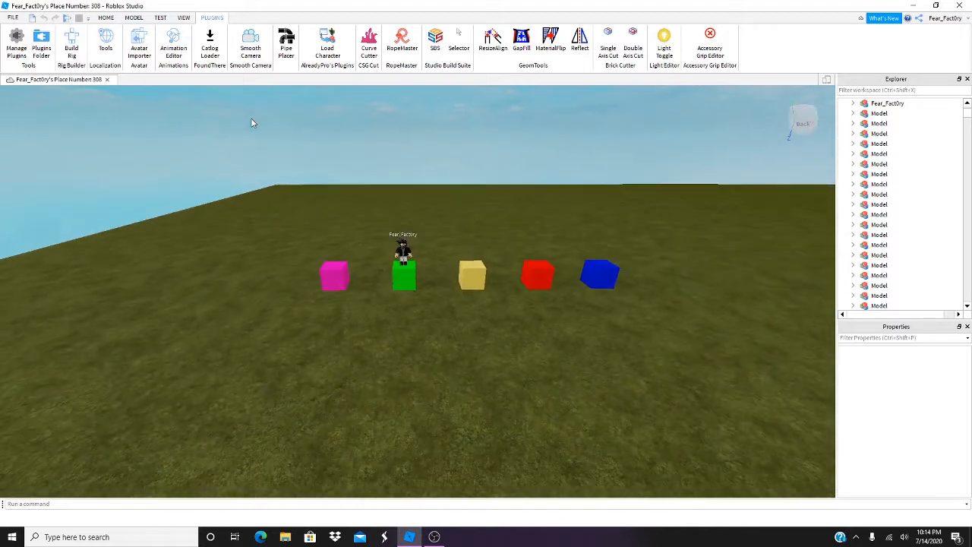
{"action": "key", "text": "w"}
{"action": "key", "text": "w"}
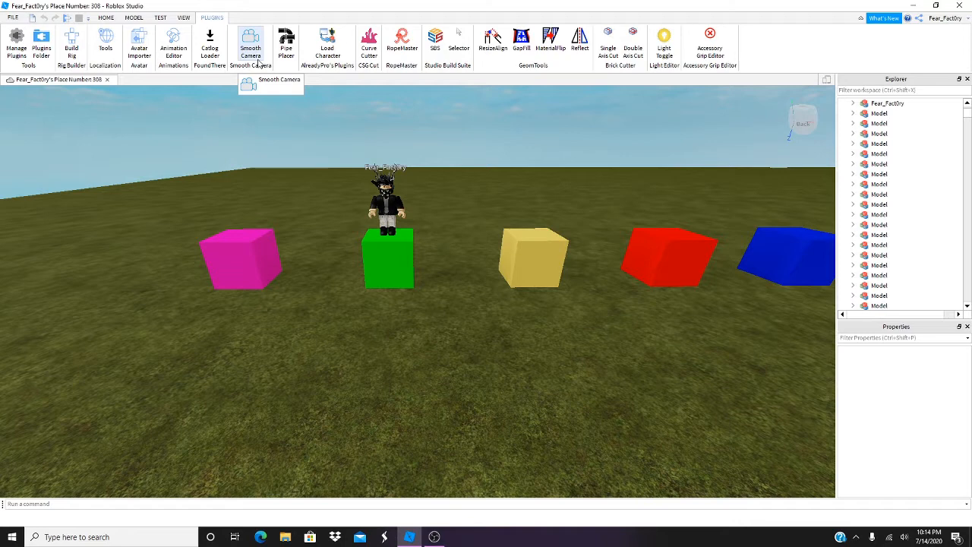
View the list of installed plugins in Plugin Management and close it
{"action": "left_click", "coordinate": [18, 45]}
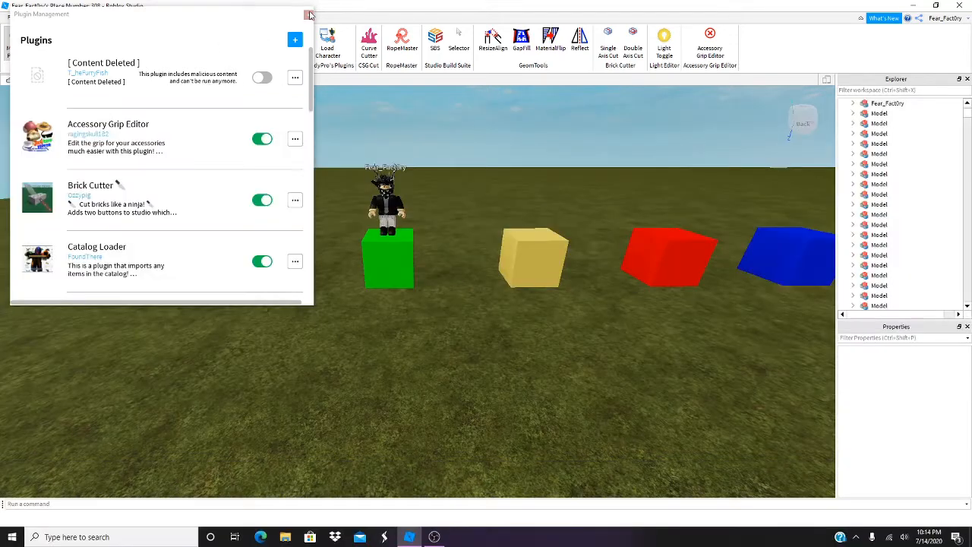
{"action": "left_click", "coordinate": [307, 15]}
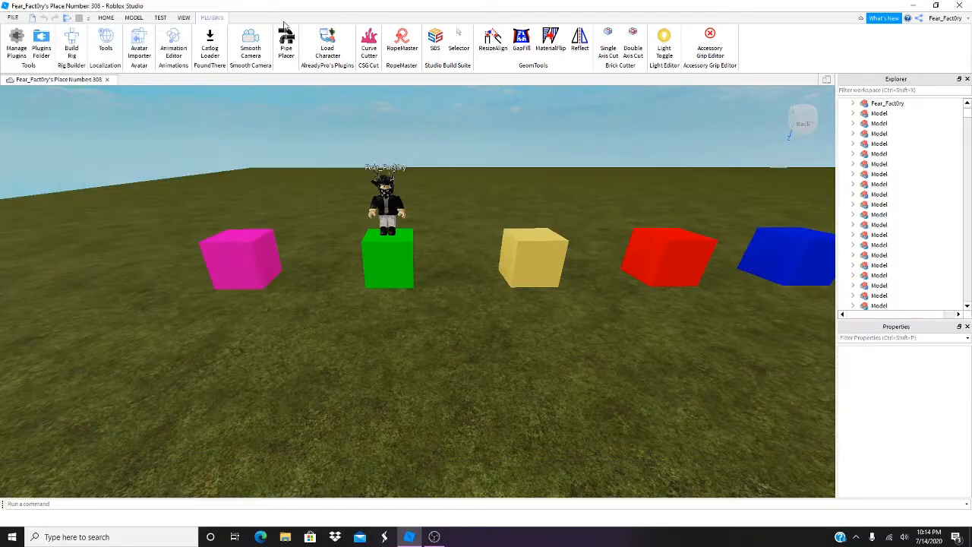
Load the catalog item with asset ID 607702162 into the place using Catlog Loader, and close the loader
{"action": "right_click_drag", "start_coordinate": [198, 100], "coordinate": [198, 104]}
{"action": "left_click", "coordinate": [209, 46]}
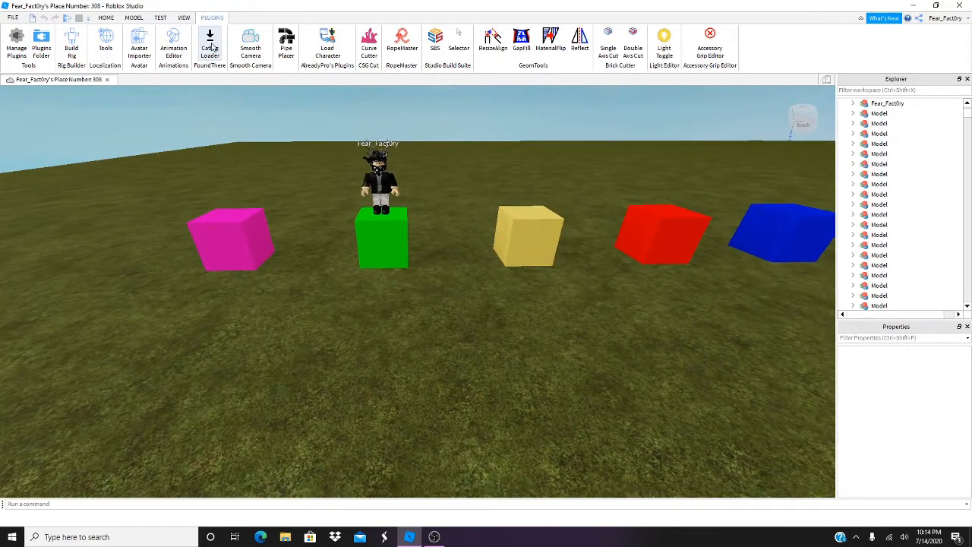
{"action": "scroll", "coordinate": [259, 131], "scroll_direction": "down", "scroll_amount": 5}
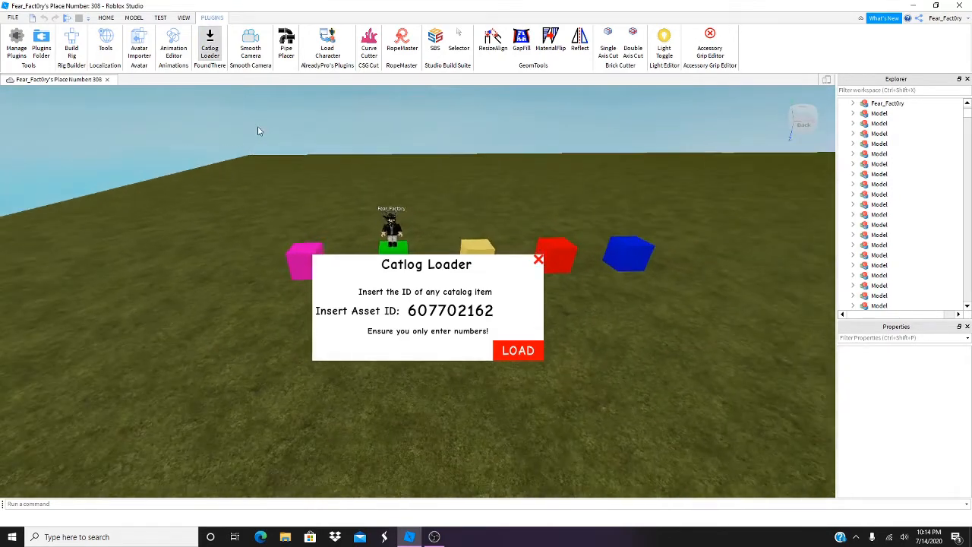
{"action": "scroll", "coordinate": [259, 132], "scroll_direction": "down", "scroll_amount": 2}
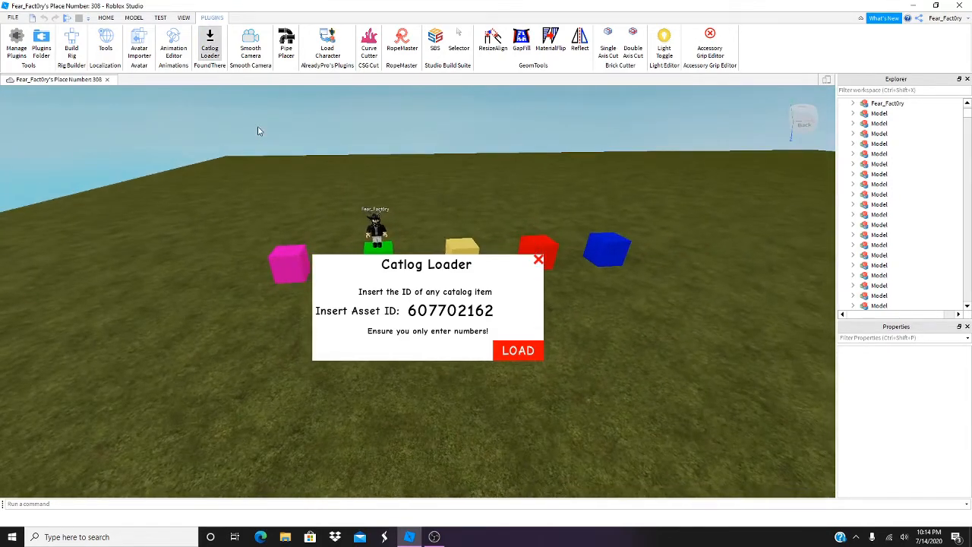
{"action": "key", "text": "d"}
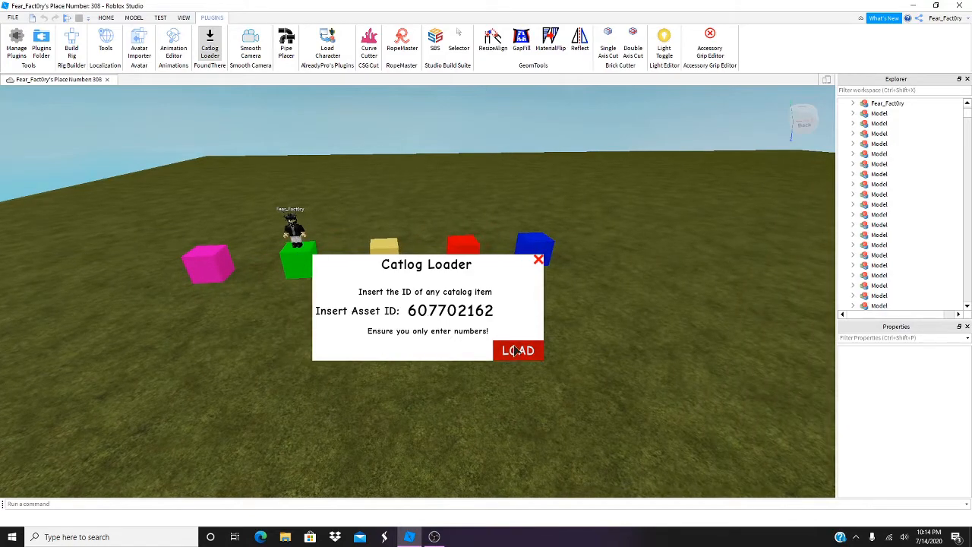
{"action": "left_click", "coordinate": [515, 351]}
{"action": "left_click", "coordinate": [537, 263]}
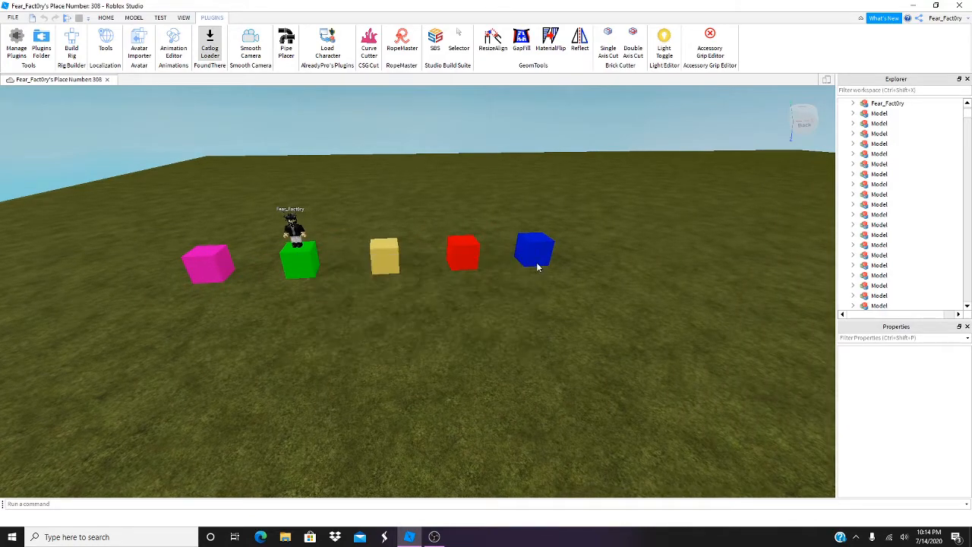
Move the loaded cap over to the avatar on the green block and raise it to head height
{"action": "right_click_drag", "start_coordinate": [364, 336], "coordinate": [364, 336]}
{"action": "key", "text": "w"}
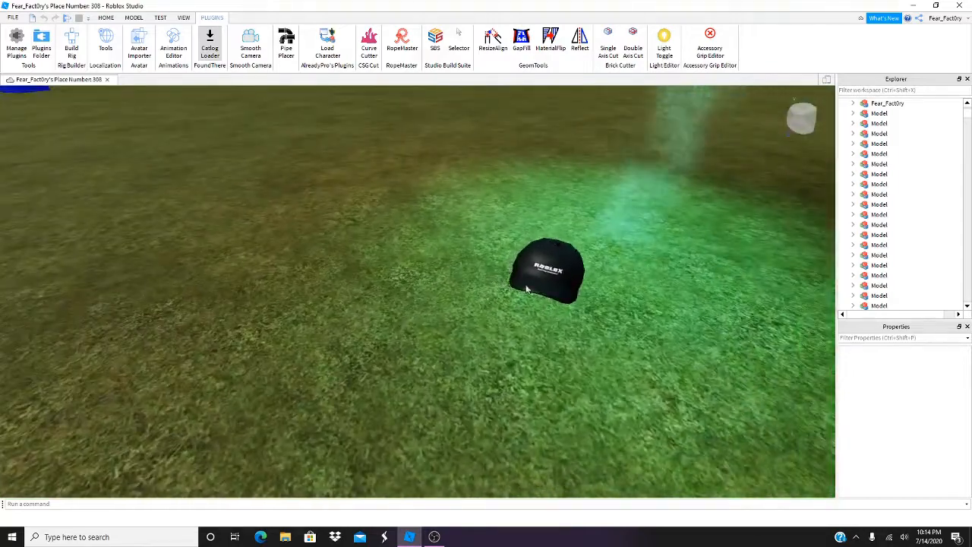
{"action": "left_click", "coordinate": [105, 18]}
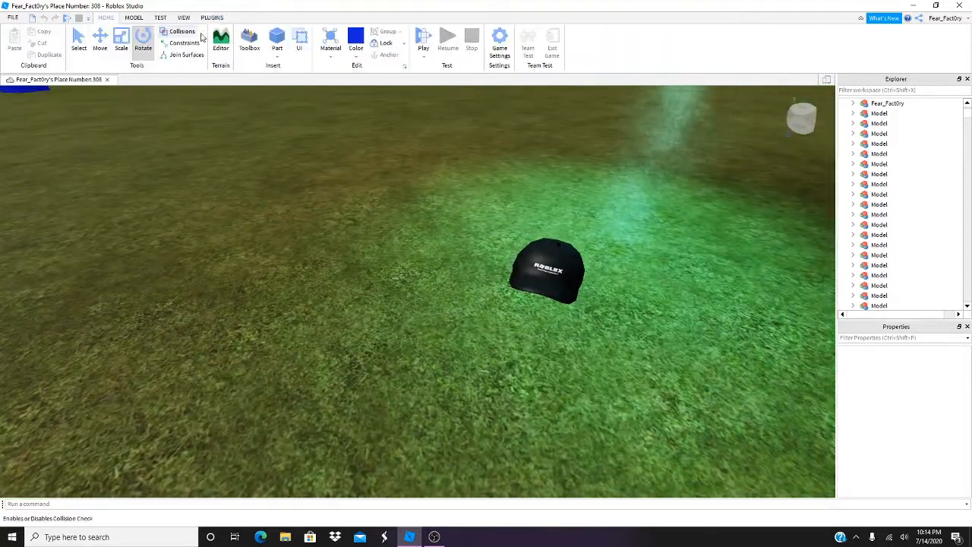
{"action": "left_click", "coordinate": [134, 17]}
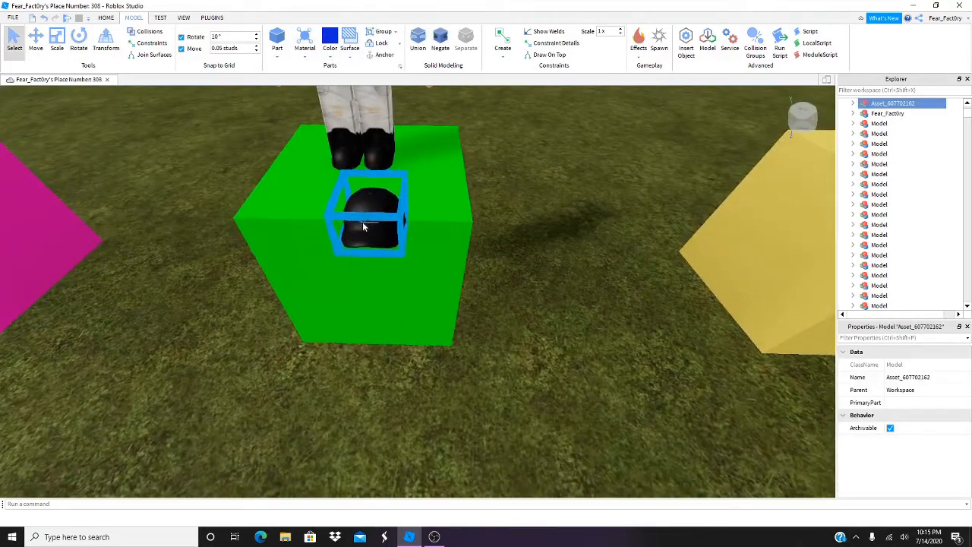
{"action": "left_click", "coordinate": [36, 41]}
{"action": "scroll", "coordinate": [262, 243], "scroll_direction": "down", "scroll_amount": 3}
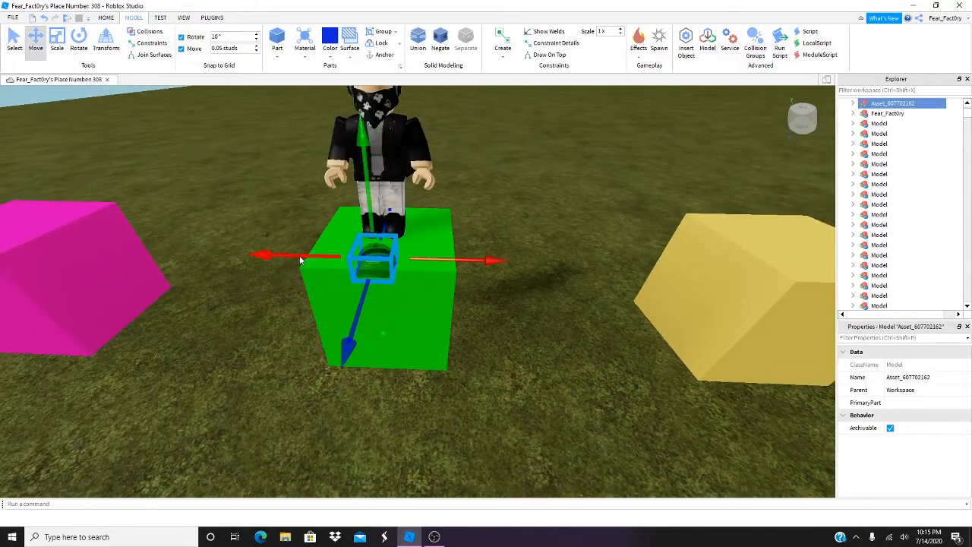
{"action": "right_click_drag", "start_coordinate": [303, 260], "coordinate": [305, 262]}
{"action": "left_click_drag", "start_coordinate": [386, 313], "coordinate": [383, 174]}
{"action": "scroll", "coordinate": [347, 206], "scroll_direction": "down", "scroll_amount": 1}
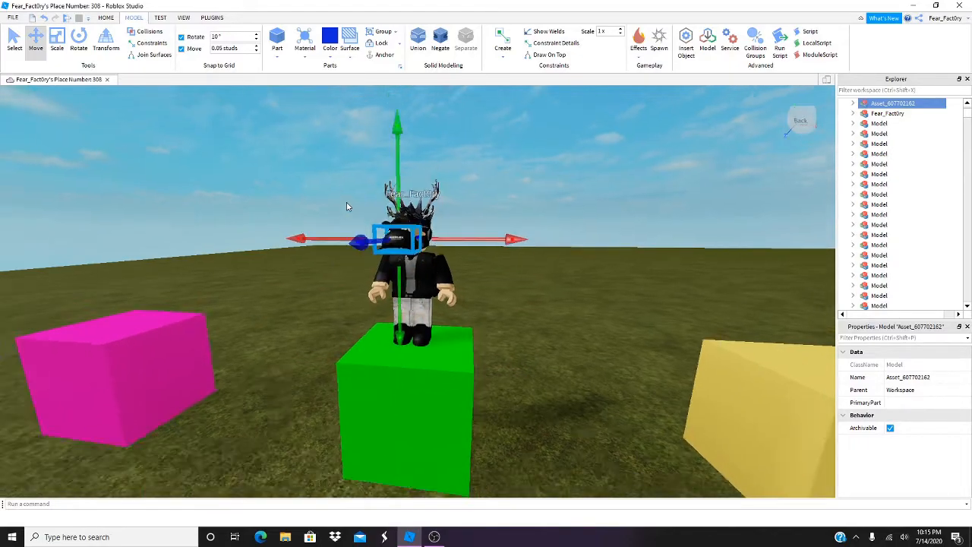
Raise the cap a little more and slide it backward onto the avatar's head
{"action": "scroll", "coordinate": [347, 206], "scroll_direction": "up", "scroll_amount": 3}
{"action": "right_click_drag", "start_coordinate": [347, 206], "coordinate": [347, 204]}
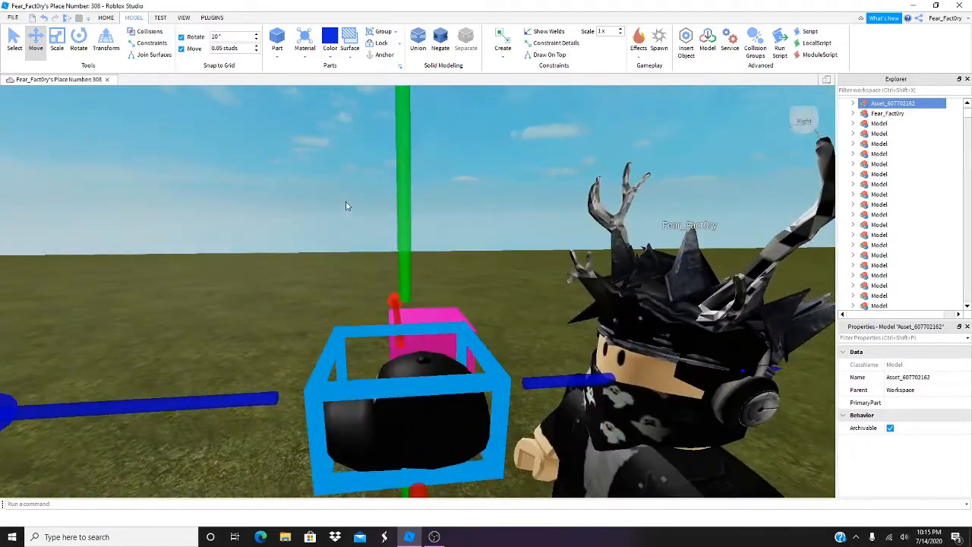
{"action": "left_click_drag", "start_coordinate": [399, 253], "coordinate": [385, 201]}
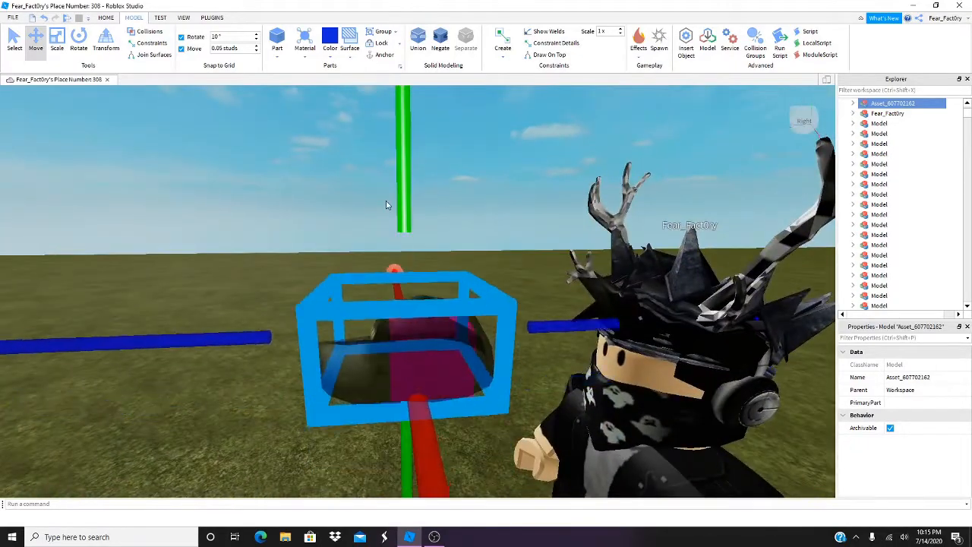
{"action": "right_click_drag", "start_coordinate": [670, 262], "coordinate": [670, 262]}
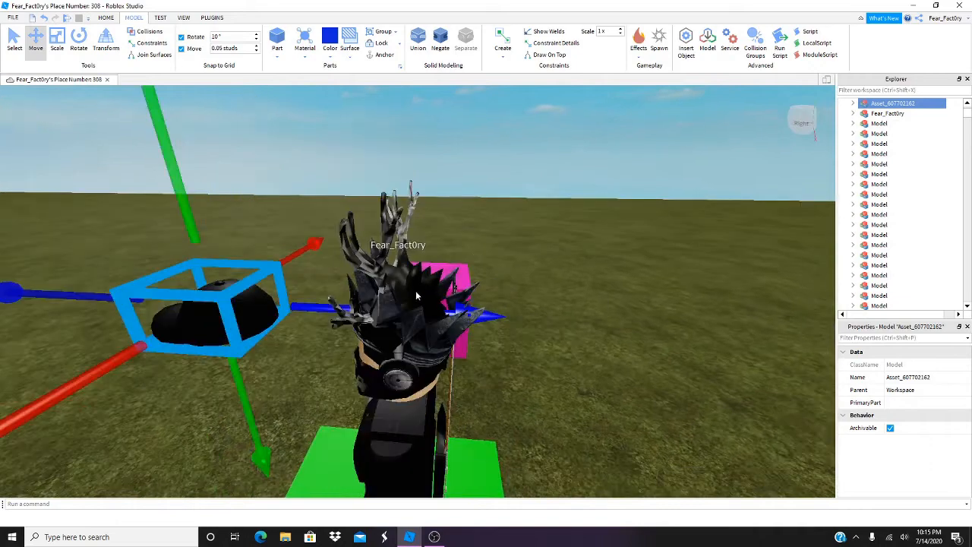
{"action": "right_click_drag", "start_coordinate": [566, 305], "coordinate": [566, 305]}
{"action": "scroll", "coordinate": [566, 305], "scroll_direction": "up", "scroll_amount": 2}
{"action": "right_click_drag", "start_coordinate": [441, 232], "coordinate": [440, 232]}
{"action": "left_click_drag", "start_coordinate": [367, 315], "coordinate": [351, 311]}
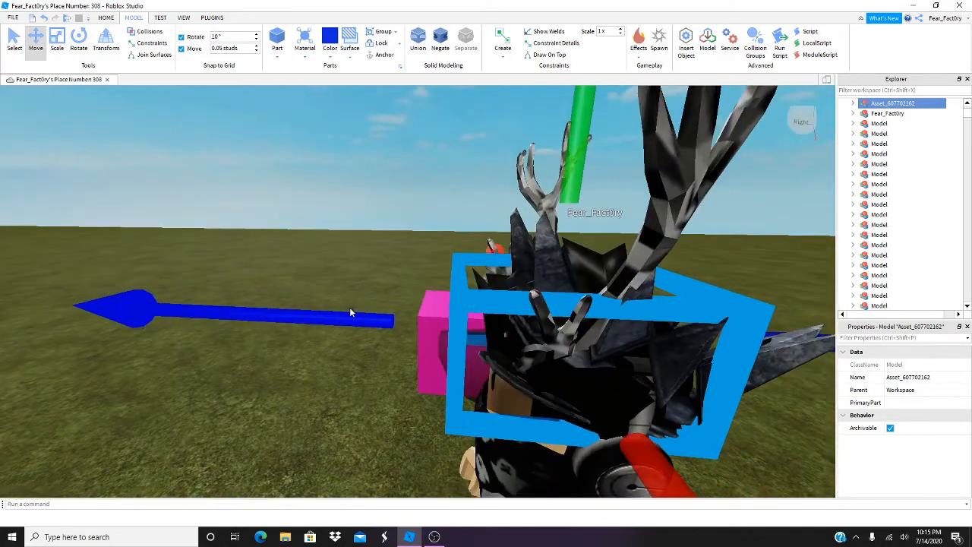
Adjust the cap sideways to centre it on the avatar's head, and deselect it
{"action": "right_click_drag", "start_coordinate": [351, 196], "coordinate": [350, 196]}
{"action": "scroll", "coordinate": [351, 196], "scroll_direction": "down", "scroll_amount": 3}
{"action": "right_click_drag", "start_coordinate": [407, 237], "coordinate": [406, 236]}
{"action": "scroll", "coordinate": [406, 237], "scroll_direction": "up", "scroll_amount": 3}
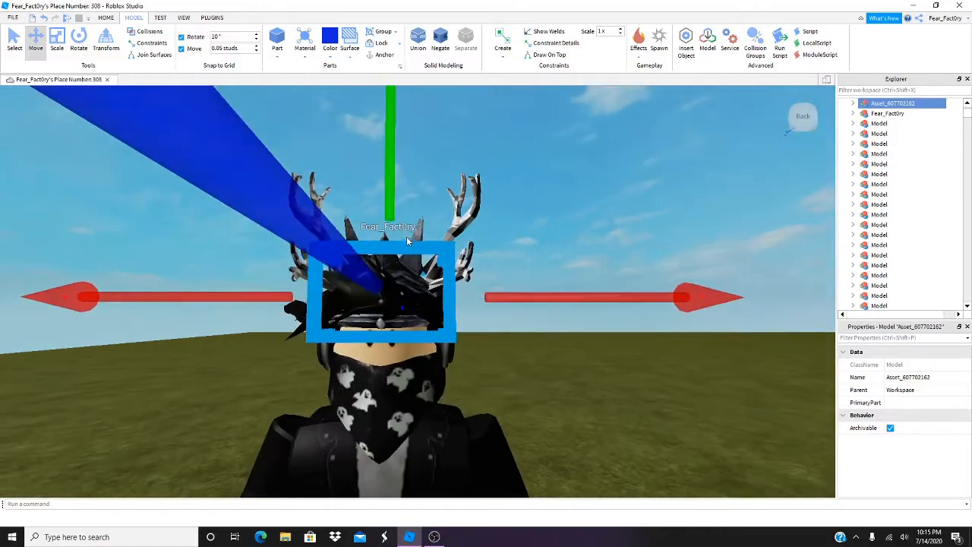
{"action": "right_click_drag", "start_coordinate": [327, 272], "coordinate": [327, 273]}
{"action": "left_click_drag", "start_coordinate": [218, 166], "coordinate": [216, 167]}
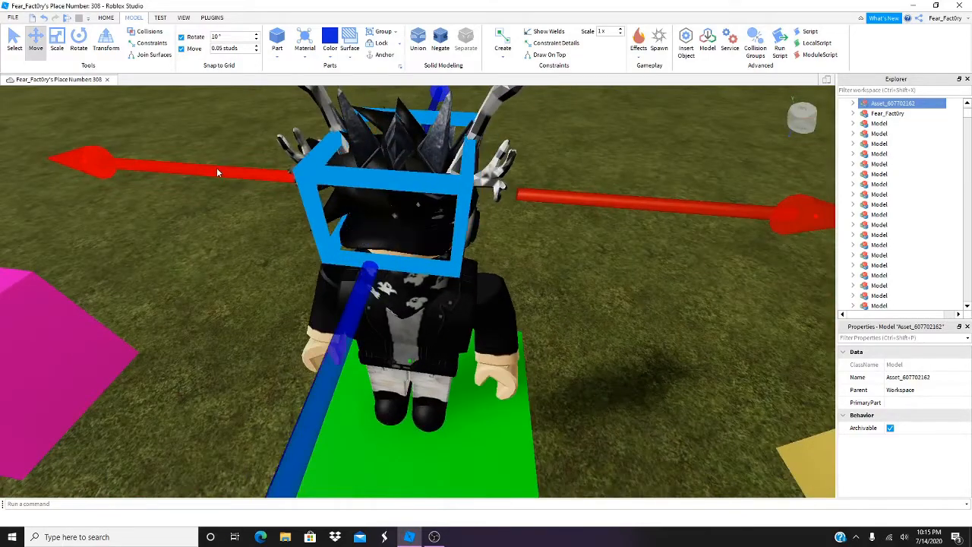
{"action": "right_click_drag", "start_coordinate": [217, 166], "coordinate": [217, 166]}
{"action": "left_click", "coordinate": [382, 157]}
{"action": "scroll", "coordinate": [382, 157], "scroll_direction": "down", "scroll_amount": 5}
{"action": "scroll", "coordinate": [405, 423], "scroll_direction": "down", "scroll_amount": 2}
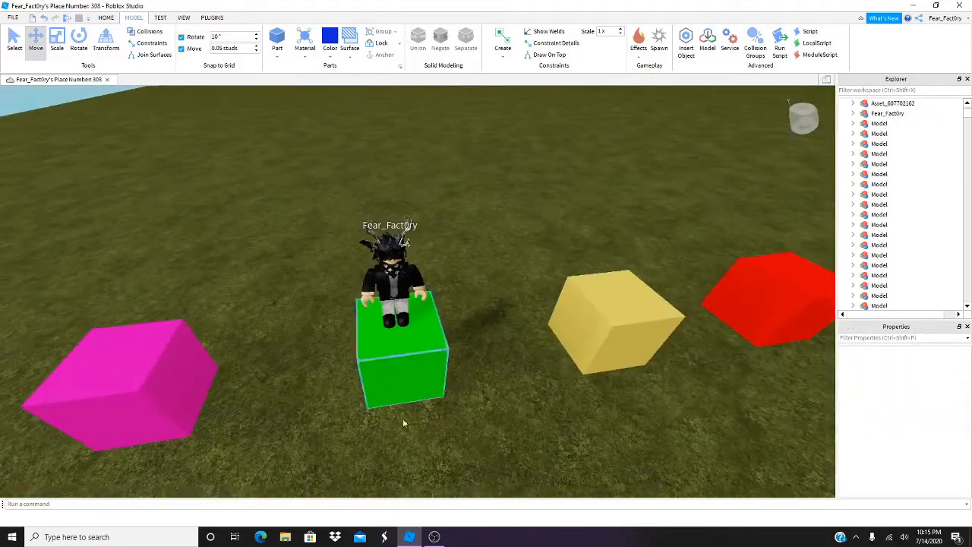
{"action": "scroll", "coordinate": [405, 423], "scroll_direction": "up", "scroll_amount": 3}
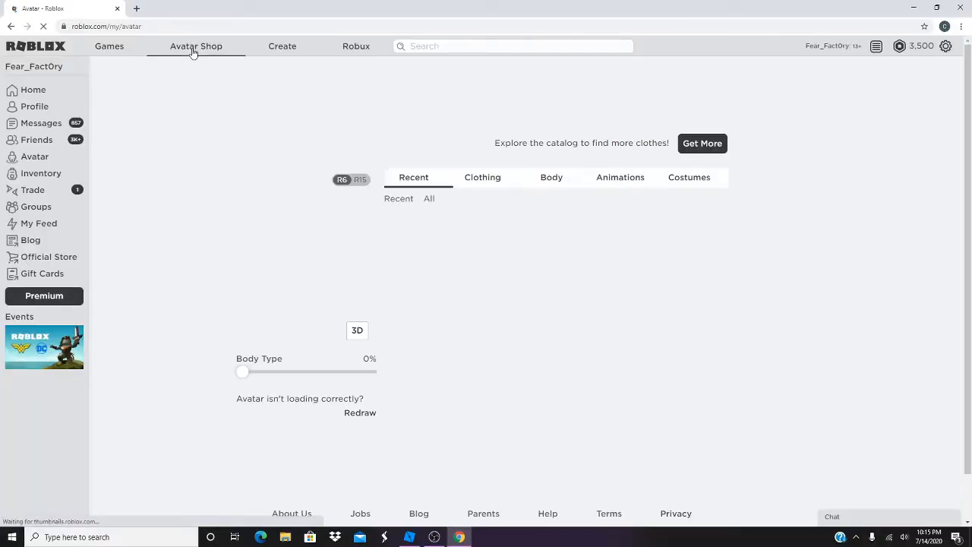
Open the catalog page of Beautiful Hair for Beautiful People in the Roblox Avatar Shop to get its asset ID
{"action": "left_click", "coordinate": [193, 47]}
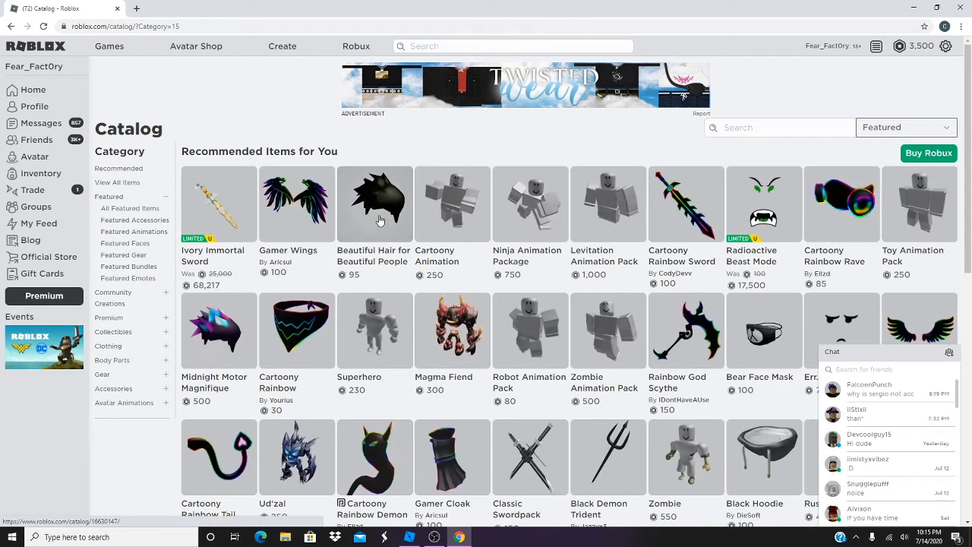
{"action": "left_click", "coordinate": [380, 220]}
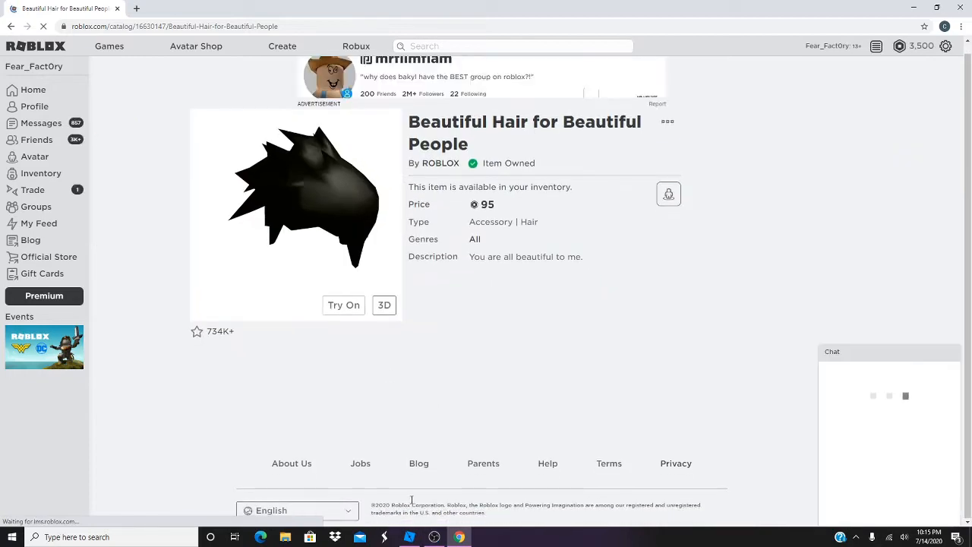
{"action": "double_click", "coordinate": [149, 28]}
Return to Roblox Studio, load the catalog item with asset ID 16630147 using Catlog Loader, and close the loader
{"action": "left_click", "coordinate": [410, 537]}
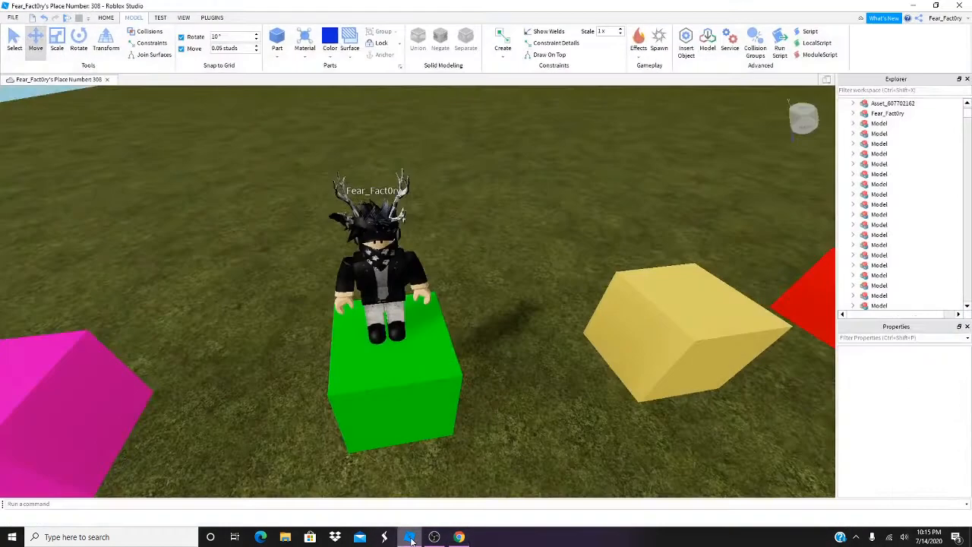
{"action": "left_click", "coordinate": [212, 18]}
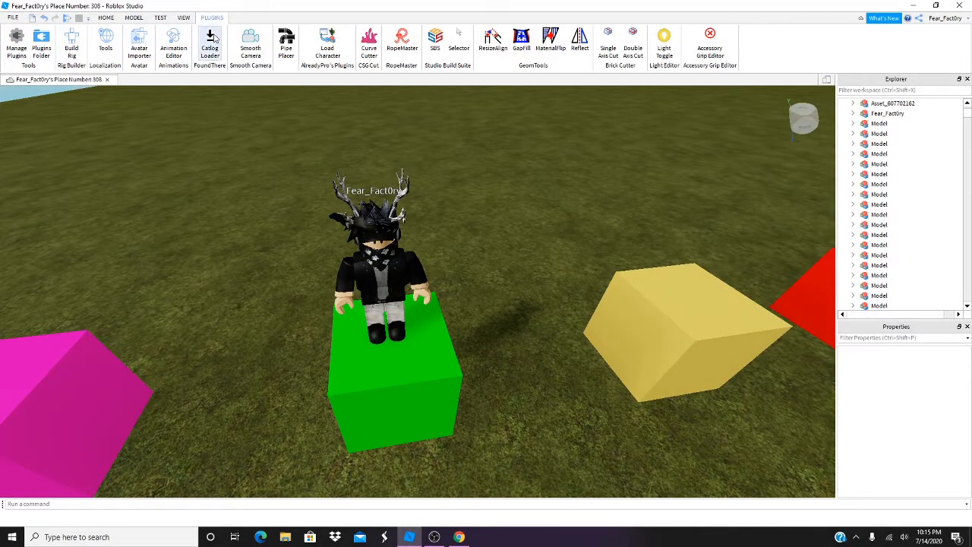
{"action": "left_click", "coordinate": [214, 39]}
{"action": "left_click", "coordinate": [411, 535]}
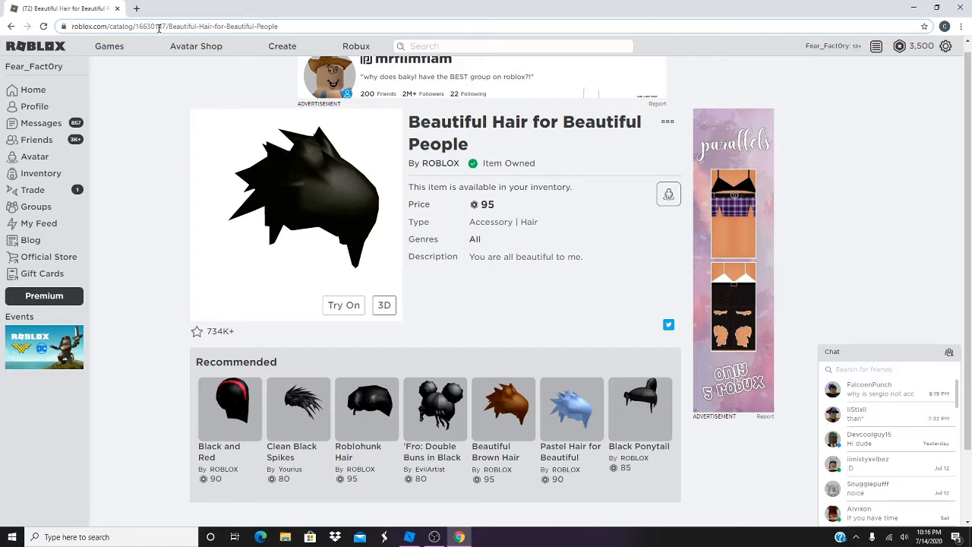
{"action": "double_click", "coordinate": [225, 26]}
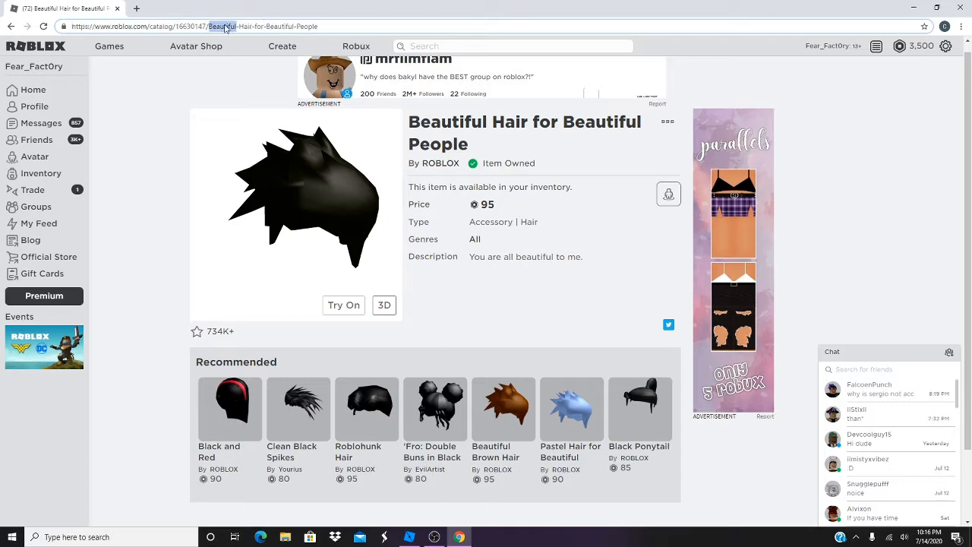
{"action": "triple_click", "coordinate": [264, 27]}
{"action": "left_click", "coordinate": [264, 31]}
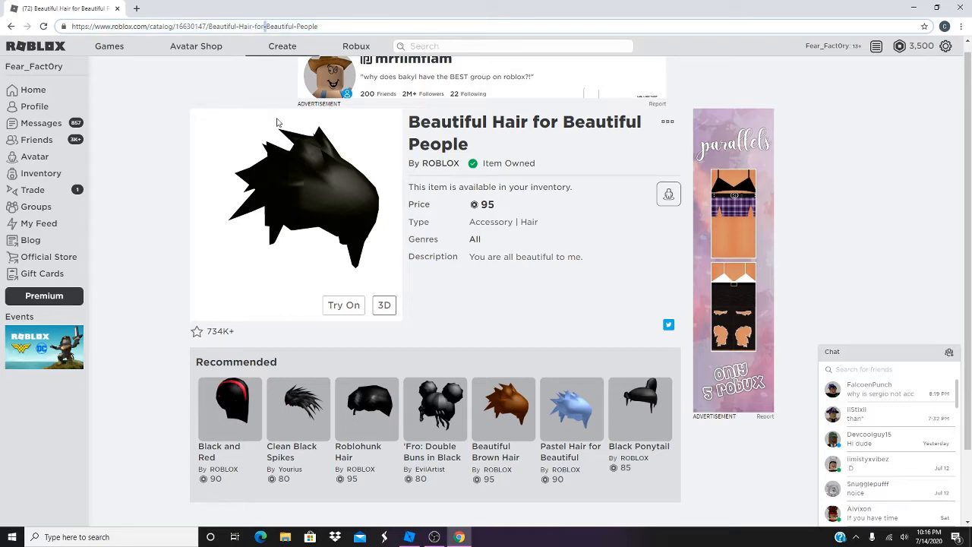
{"action": "left_click", "coordinate": [130, 207]}
{"action": "left_click", "coordinate": [436, 540]}
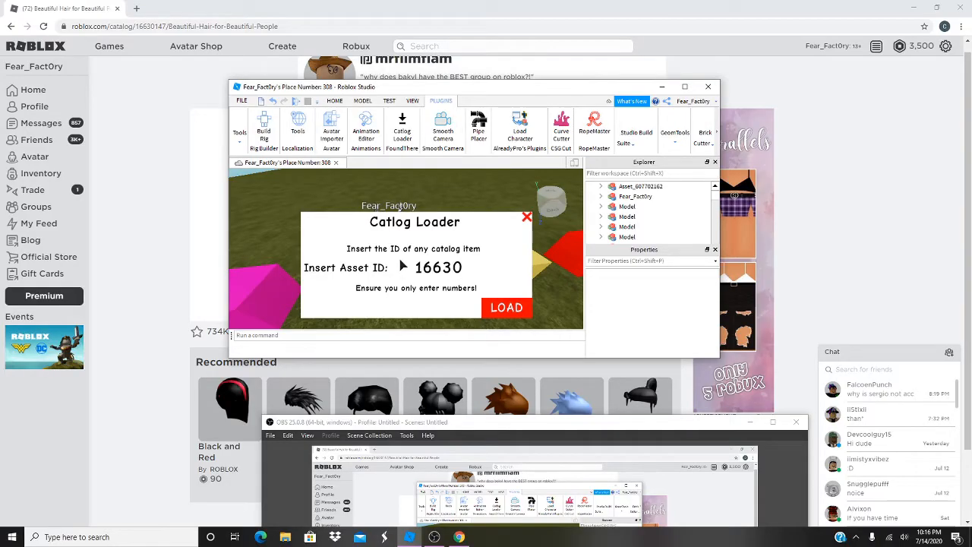
{"action": "left_click", "coordinate": [494, 308]}
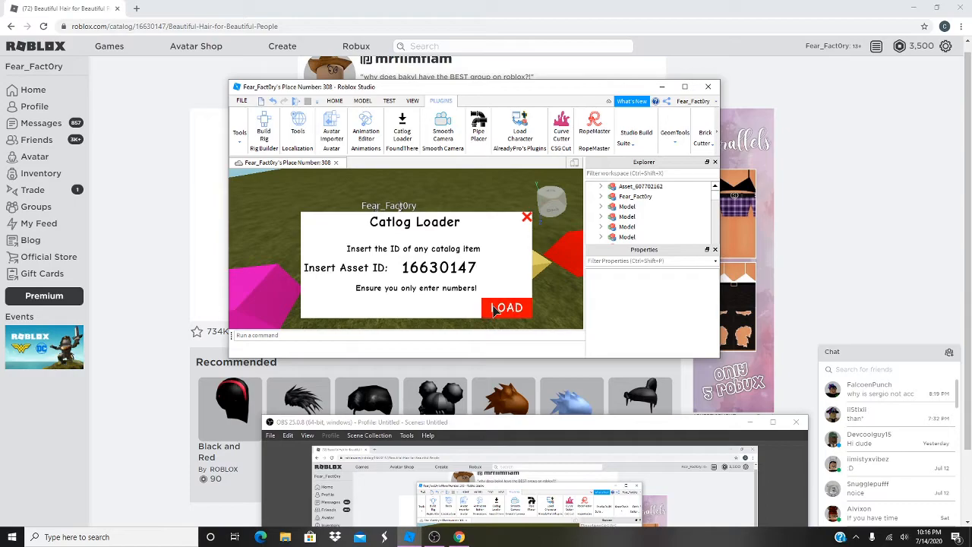
{"action": "left_click", "coordinate": [684, 86]}
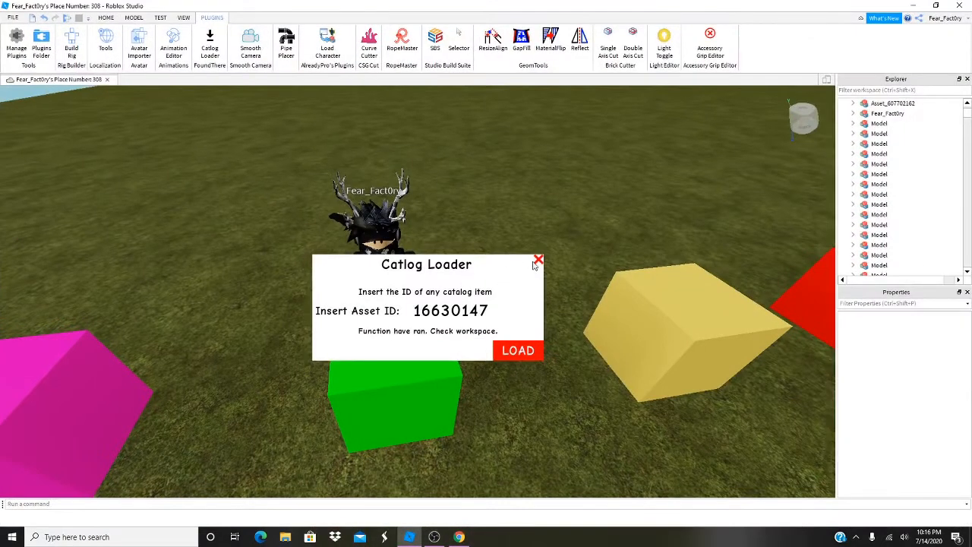
{"action": "left_click", "coordinate": [538, 261]}
Locate the loaded black hair near the green glow on the ground and examine it up close
{"action": "right_click_drag", "start_coordinate": [552, 263], "coordinate": [552, 265]}
{"action": "scroll", "coordinate": [428, 463], "scroll_direction": "up", "scroll_amount": 6}
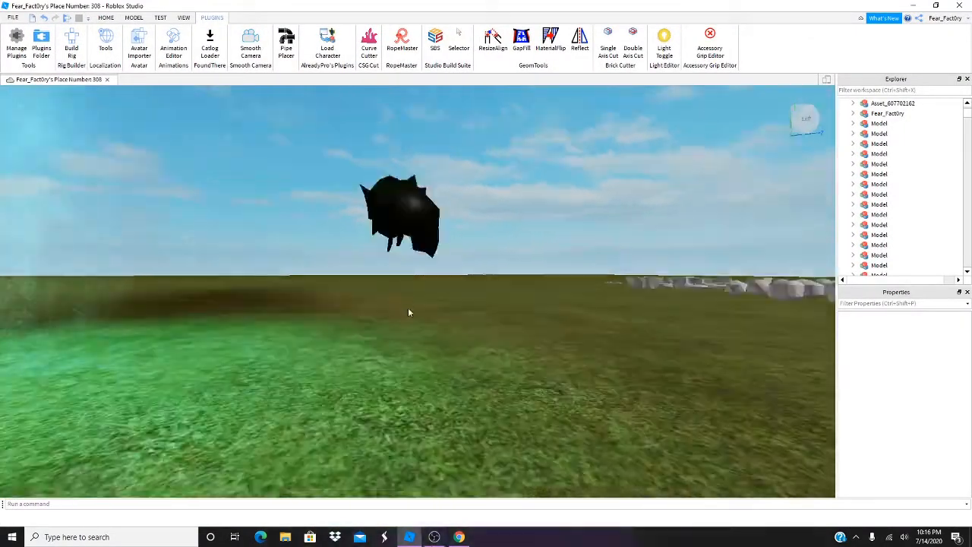
{"action": "right_click_drag", "start_coordinate": [408, 310], "coordinate": [400, 347]}
{"action": "key", "text": "d"}
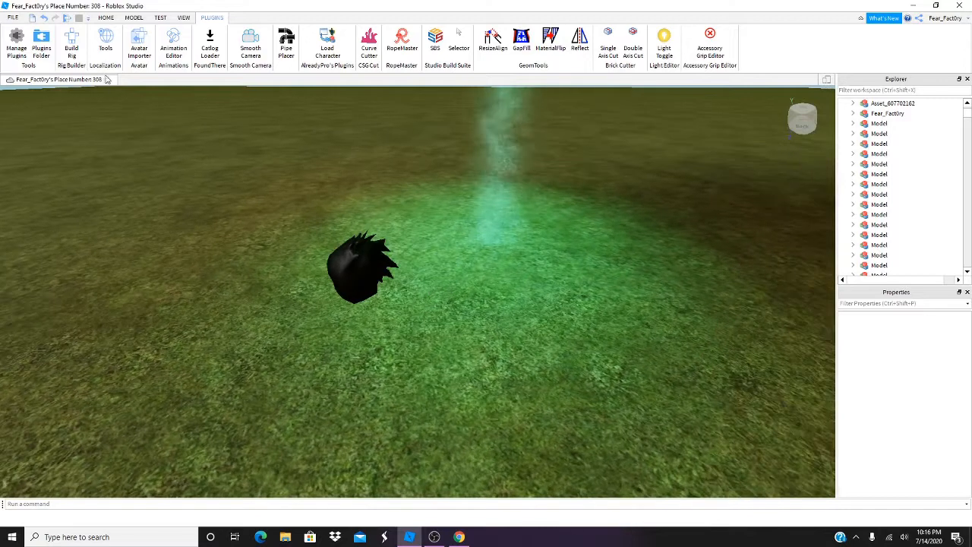
{"action": "left_click", "coordinate": [106, 17]}
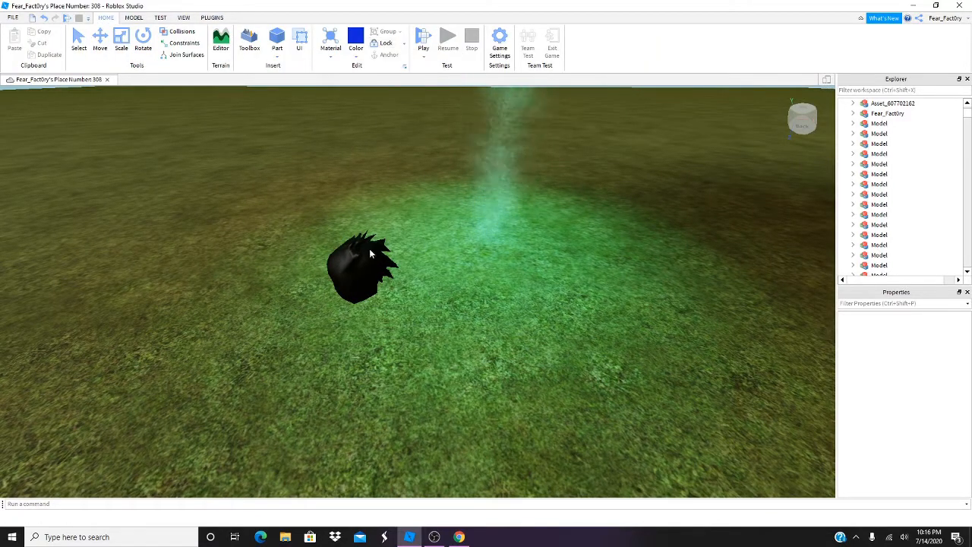
{"action": "right_click_drag", "start_coordinate": [464, 205], "coordinate": [452, 222]}
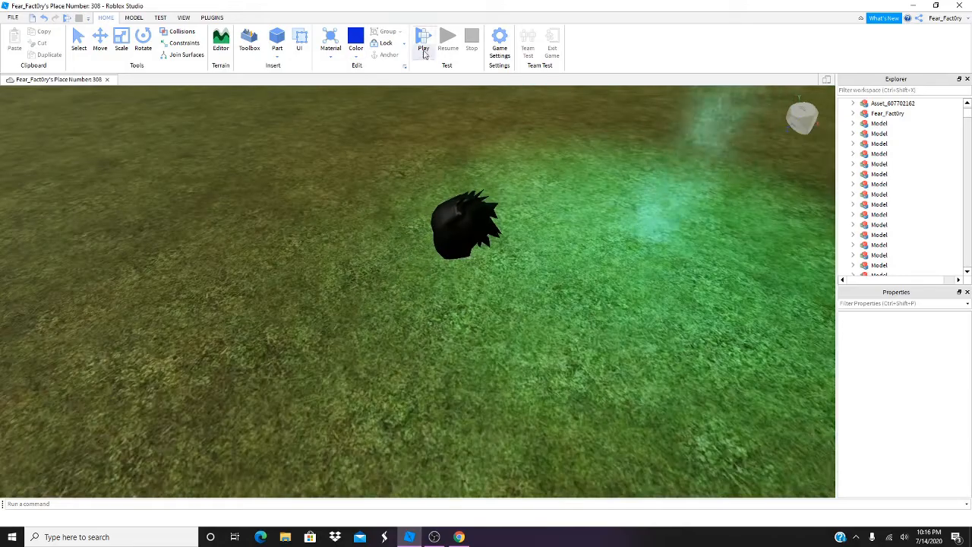
Switch to the browser and view the recommended Pastel Hair for Beautiful People catalog page
{"action": "key", "text": "alt+Tab"}
{"action": "scroll", "coordinate": [410, 363], "scroll_direction": "down", "scroll_amount": 2}
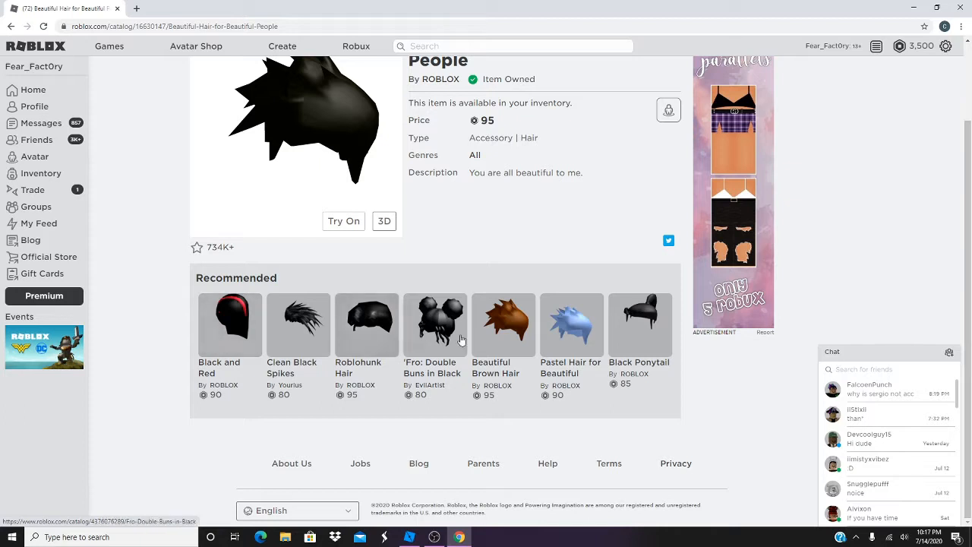
{"action": "left_click", "coordinate": [577, 335]}
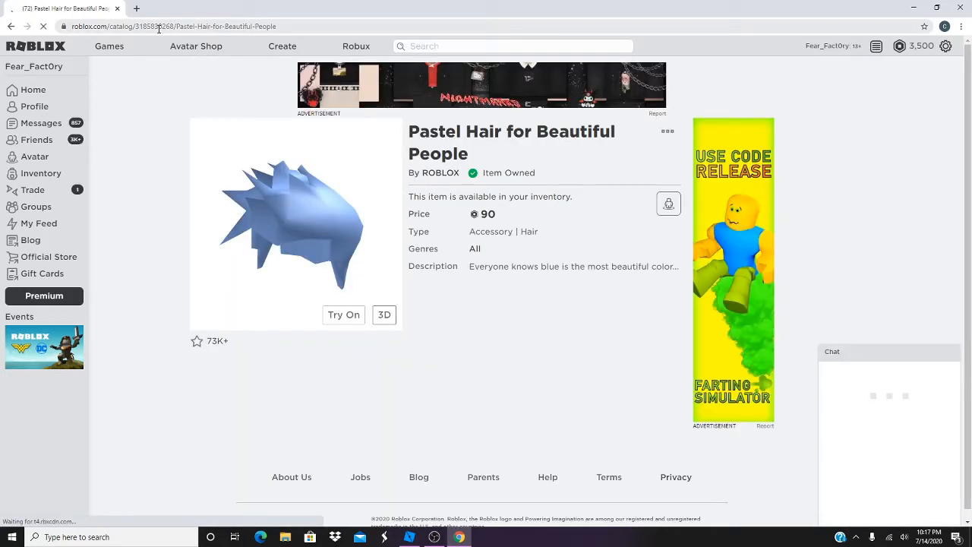
Switch back to Roblox Studio, view the Catlog Loader dialog again, and close it without loading another item
{"action": "left_click", "coordinate": [411, 537]}
{"action": "left_click", "coordinate": [183, 18]}
{"action": "left_click", "coordinate": [209, 18]}
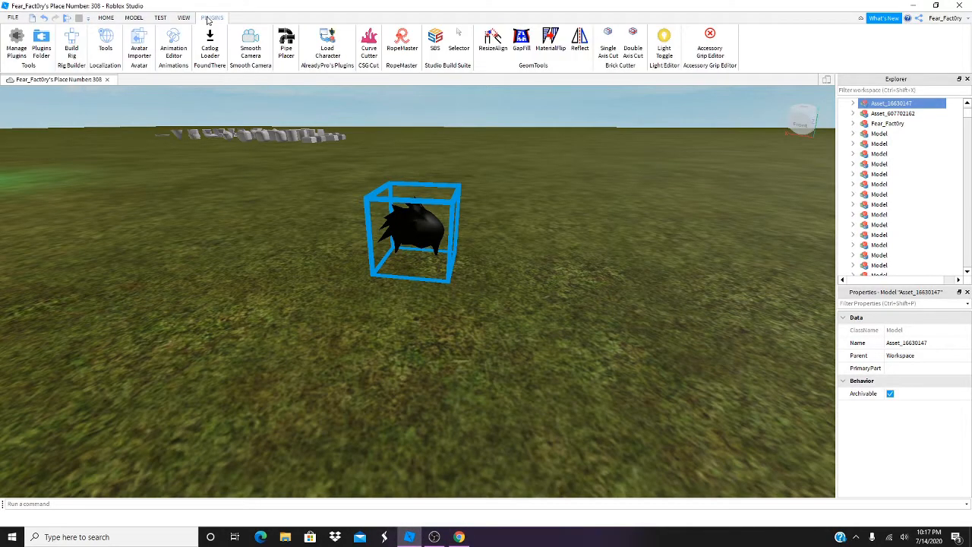
{"action": "left_click", "coordinate": [213, 47]}
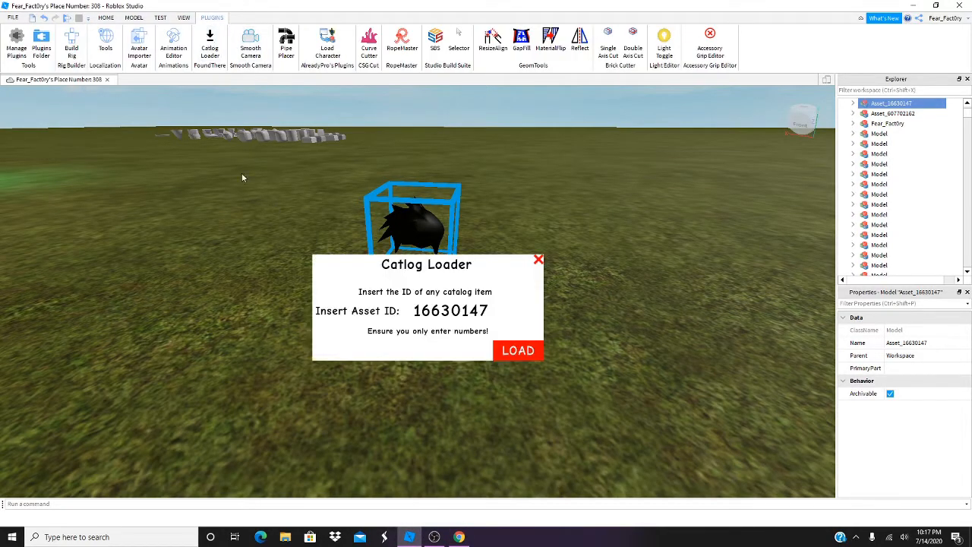
{"action": "left_click", "coordinate": [538, 260]}
Examine the selected hair and the ground around it from several angles and distances
{"action": "right_click_drag", "start_coordinate": [496, 263], "coordinate": [465, 274]}
{"action": "scroll", "coordinate": [465, 275], "scroll_direction": "down", "scroll_amount": 3}
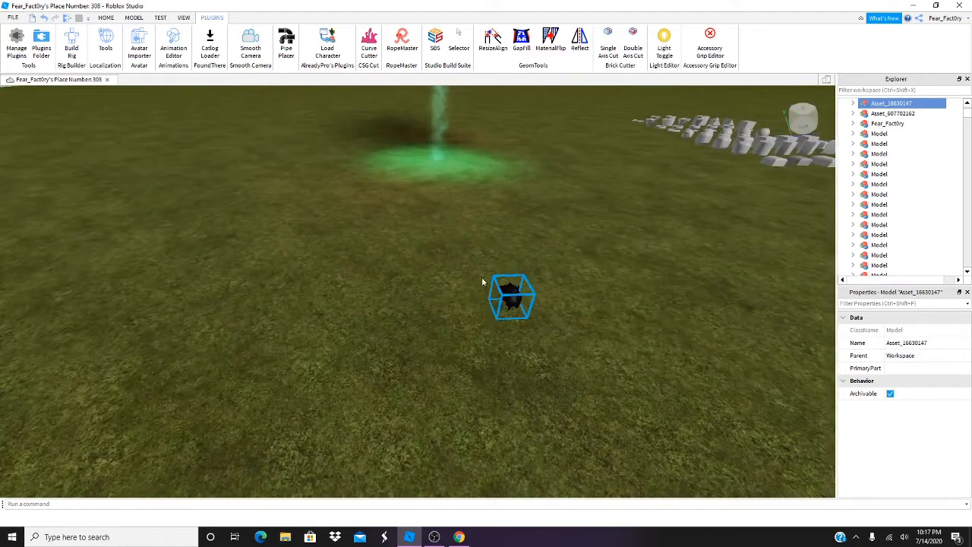
{"action": "scroll", "coordinate": [506, 300], "scroll_direction": "down", "scroll_amount": 3}
{"action": "right_click_drag", "start_coordinate": [506, 300], "coordinate": [484, 305]}
{"action": "scroll", "coordinate": [484, 306], "scroll_direction": "up", "scroll_amount": 3}
{"action": "scroll", "coordinate": [287, 106], "scroll_direction": "down", "scroll_amount": 3}
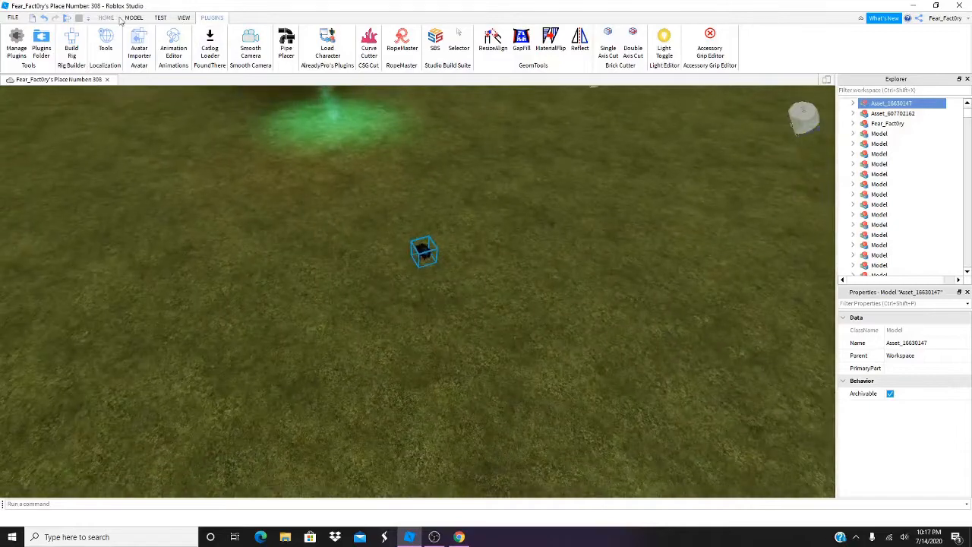
{"action": "right_click_drag", "start_coordinate": [323, 183], "coordinate": [323, 183]}
{"action": "right_click_drag", "start_coordinate": [381, 181], "coordinate": [342, 226]}
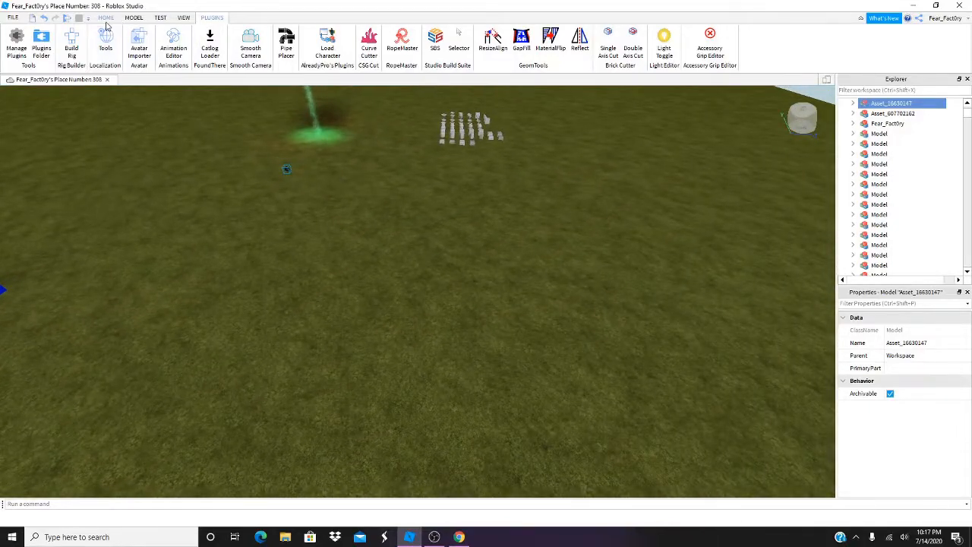
Activate the Move tool and deselect the hair model
{"action": "left_click", "coordinate": [106, 17]}
{"action": "left_click", "coordinate": [98, 39]}
{"action": "left_click", "coordinate": [181, 146]}
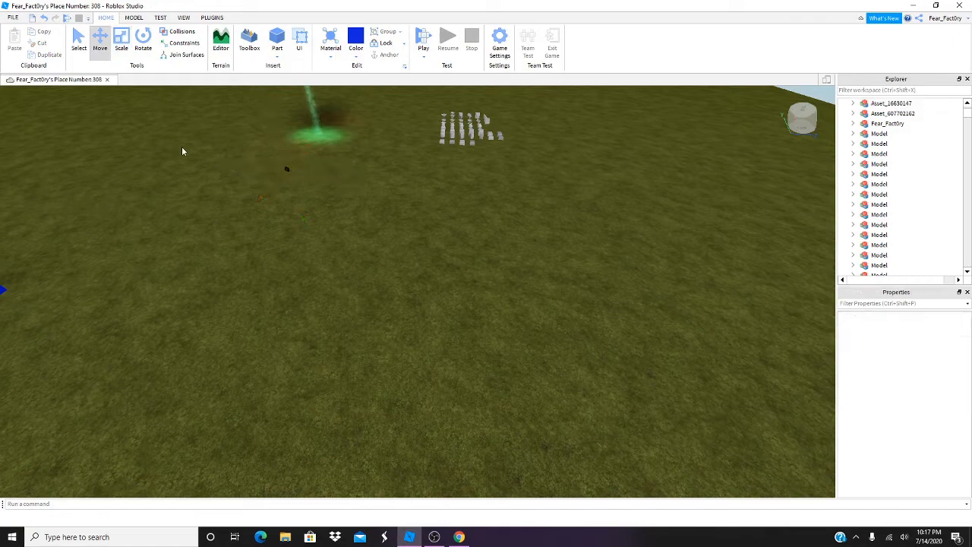
Open the Pipe Placer plugin and set the pipe colour to 100, 100, 100
{"action": "left_click", "coordinate": [212, 17]}
{"action": "right_click_drag", "start_coordinate": [242, 142], "coordinate": [242, 142]}
{"action": "right_click_drag", "start_coordinate": [243, 144], "coordinate": [244, 129]}
{"action": "left_click", "coordinate": [282, 45]}
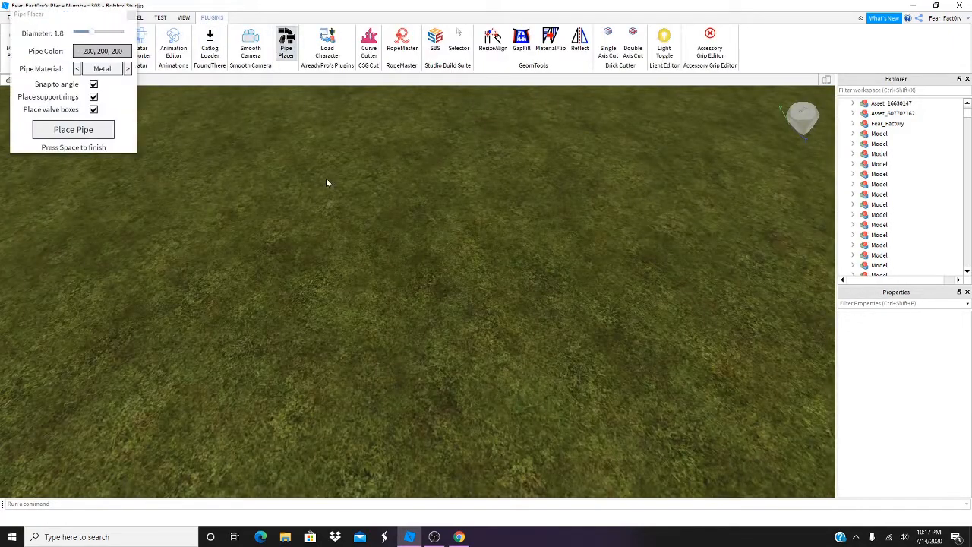
{"action": "right_click_drag", "start_coordinate": [326, 178], "coordinate": [320, 177]}
{"action": "key", "text": "s"}
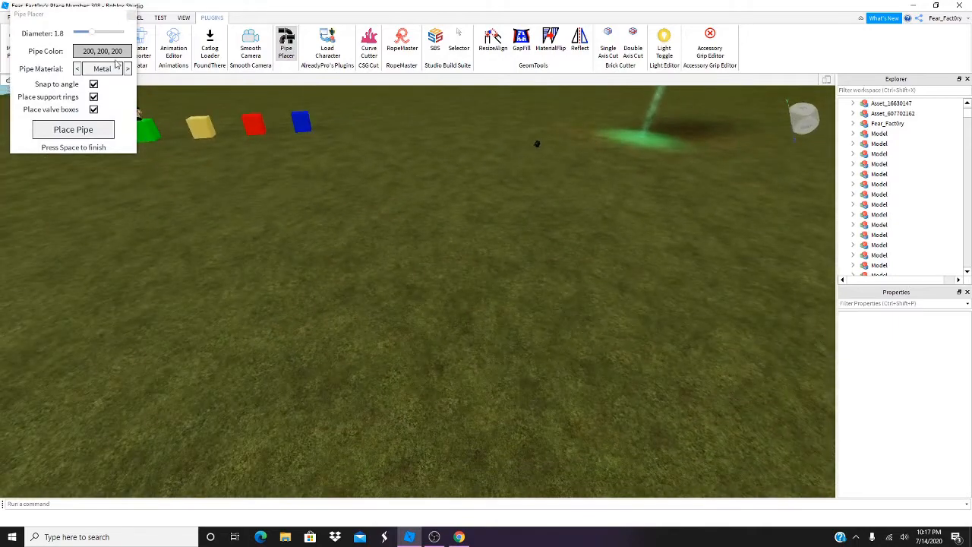
{"action": "left_click", "coordinate": [107, 55]}
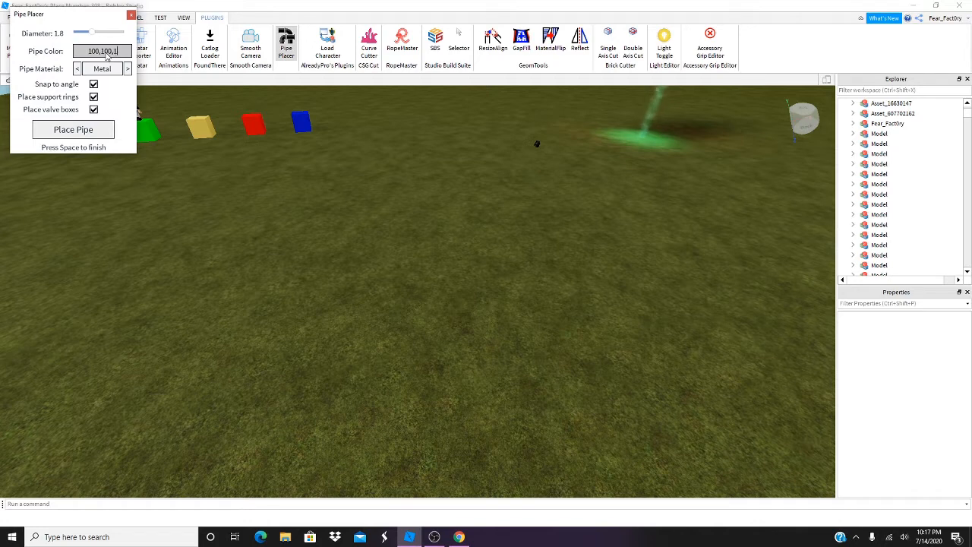
{"action": "key", "text": "Return"}
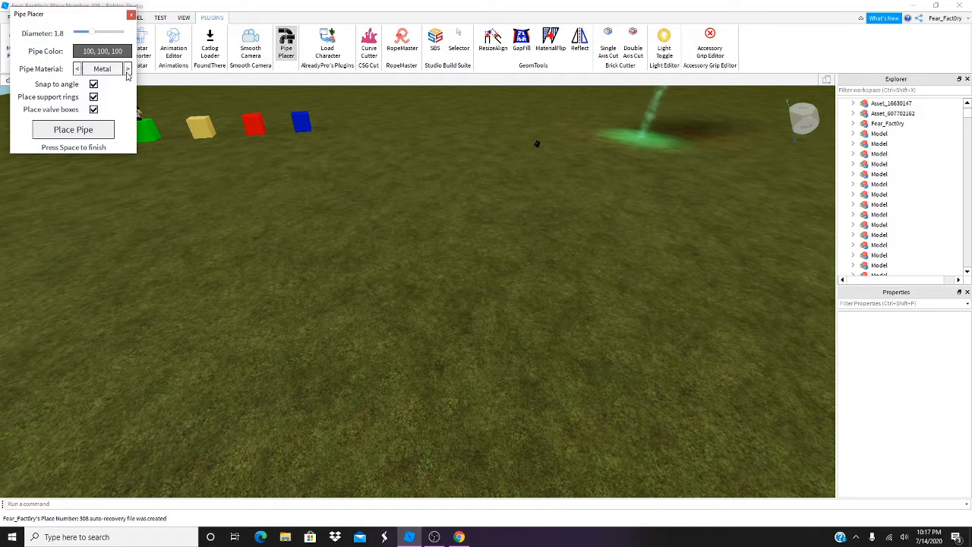
Start a metal pipe on the open grass and run it through three corner points, with snapping, support rings and valve boxes enabled
{"action": "left_click", "coordinate": [73, 130]}
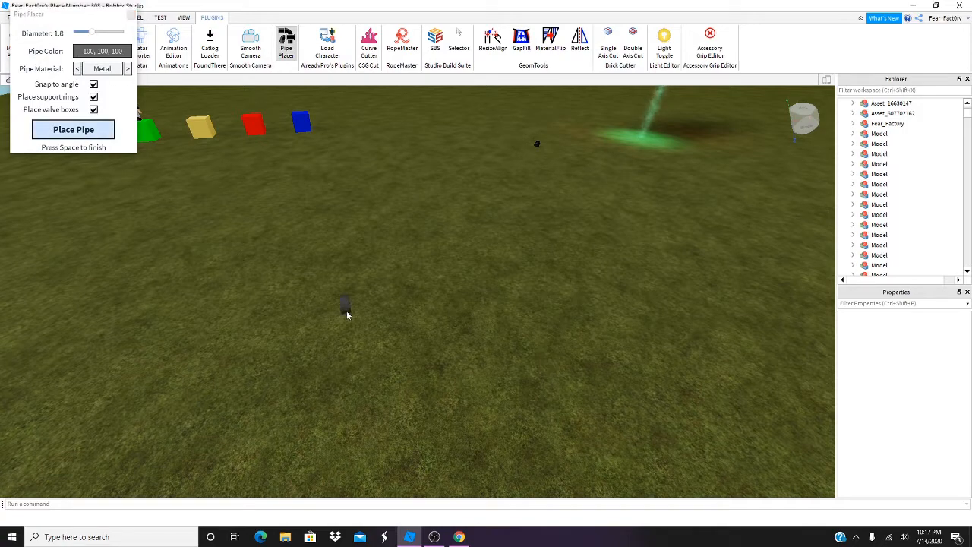
{"action": "left_click", "coordinate": [346, 311]}
{"action": "scroll", "coordinate": [435, 330], "scroll_direction": "up", "scroll_amount": 3}
{"action": "right_click_drag", "start_coordinate": [435, 330], "coordinate": [439, 313]}
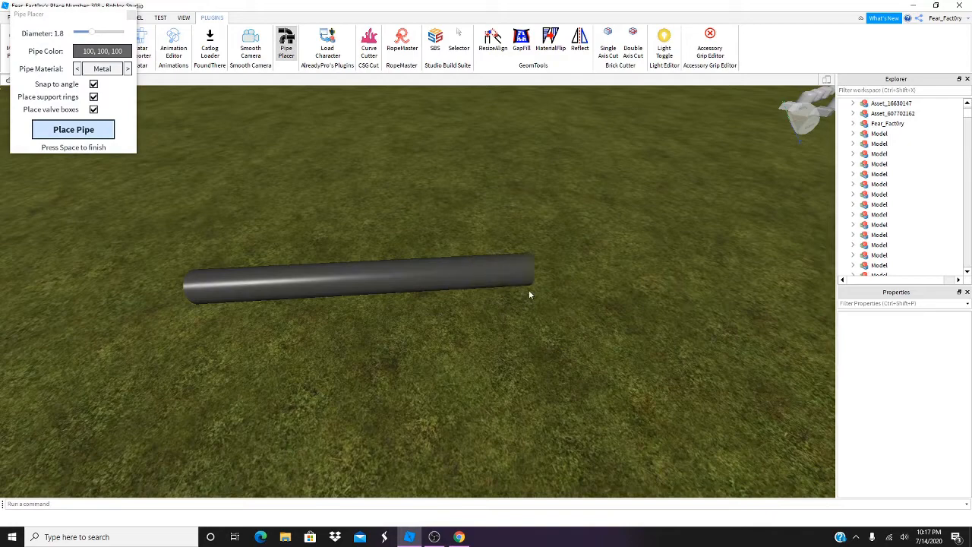
{"action": "left_click", "coordinate": [529, 294]}
{"action": "right_click_drag", "start_coordinate": [581, 379], "coordinate": [583, 382]}
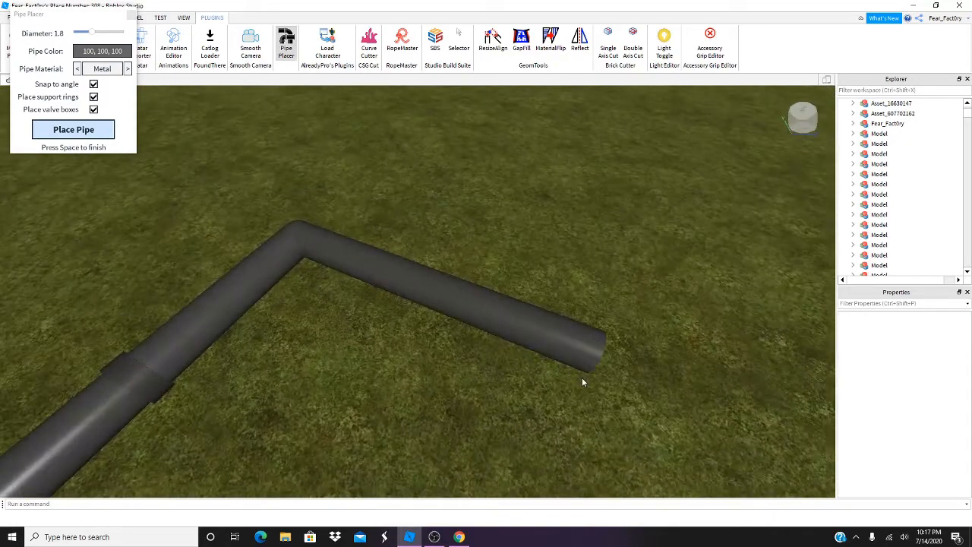
{"action": "left_click", "coordinate": [581, 382]}
{"action": "left_click", "coordinate": [418, 445]}
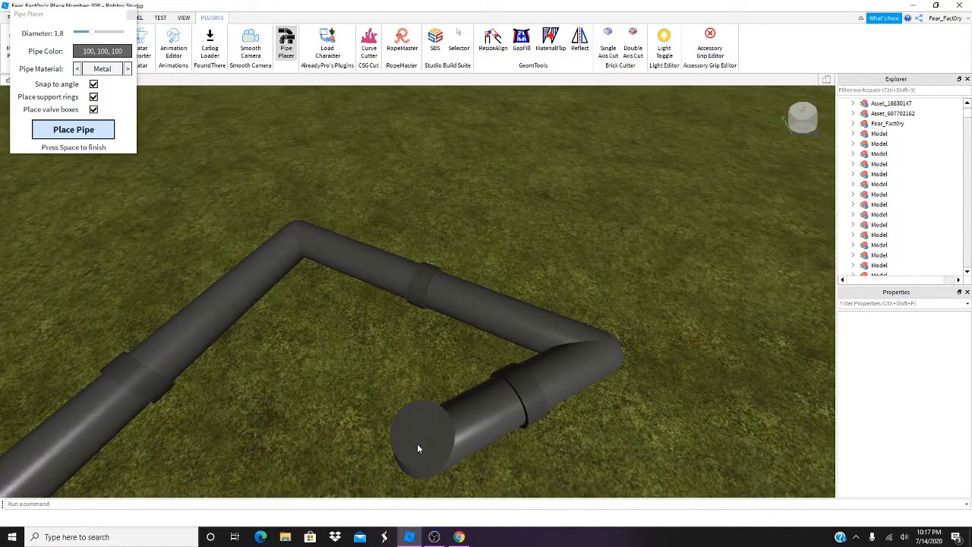
Extend the pipe run through three more points to form a curved bend on the grass
{"action": "right_click_drag", "start_coordinate": [345, 394], "coordinate": [384, 410]}
{"action": "left_click", "coordinate": [401, 396]}
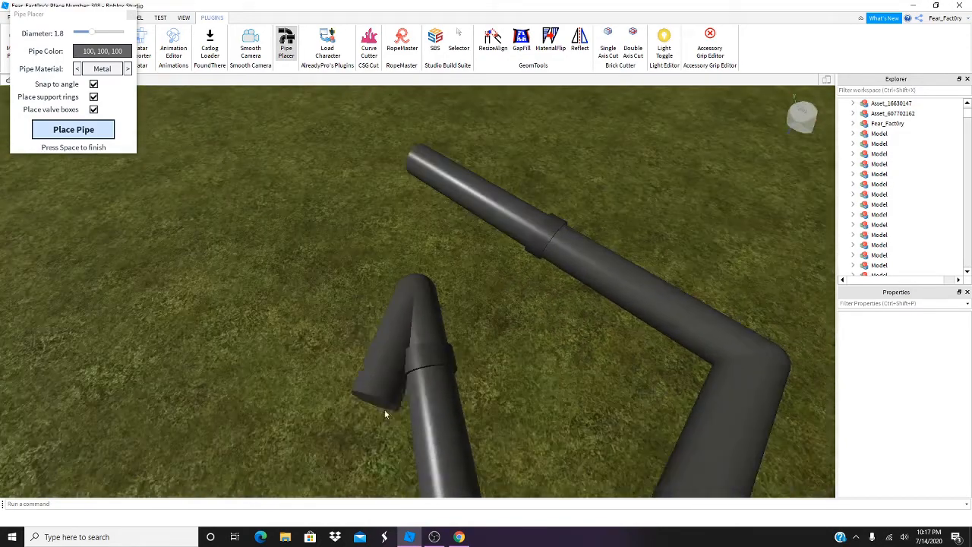
{"action": "key", "text": "a"}
{"action": "left_click", "coordinate": [245, 313]}
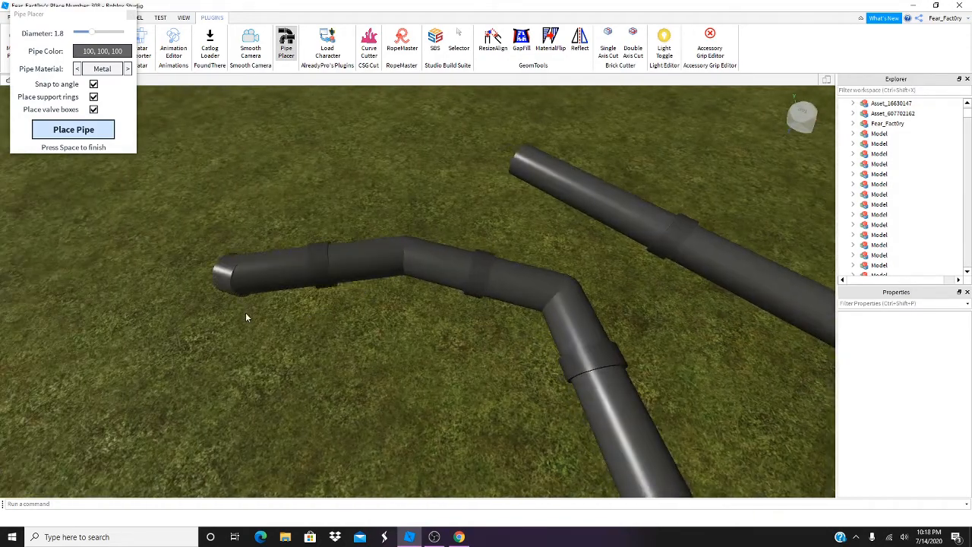
{"action": "key", "text": "s"}
{"action": "left_click", "coordinate": [267, 399]}
Continue the pipe from the curved bend with a long diagonal section and a shorter section turning back across it
{"action": "key", "text": "s"}
{"action": "key", "text": "s"}
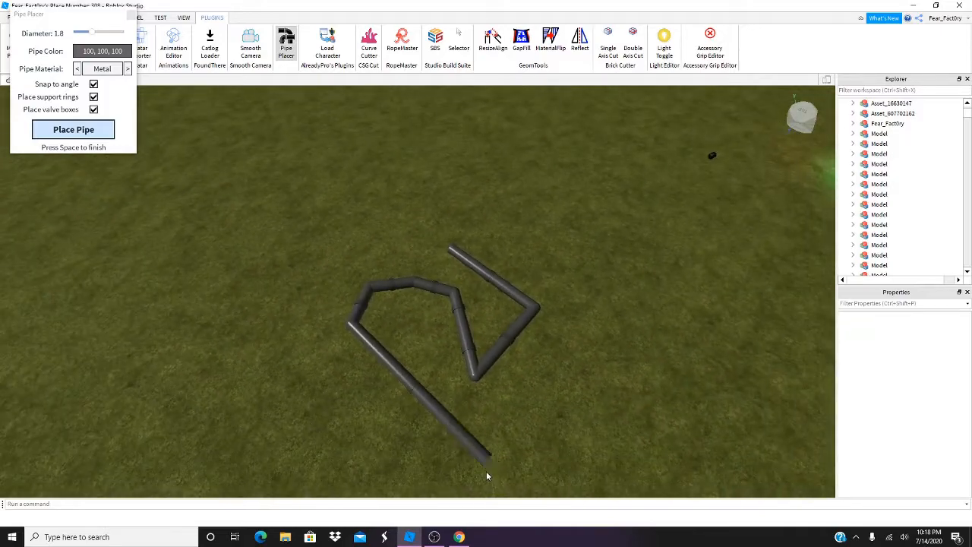
{"action": "left_click", "coordinate": [486, 472]}
{"action": "right_click_drag", "start_coordinate": [415, 462], "coordinate": [413, 466]}
{"action": "key", "text": "w"}
{"action": "left_click", "coordinate": [306, 401]}
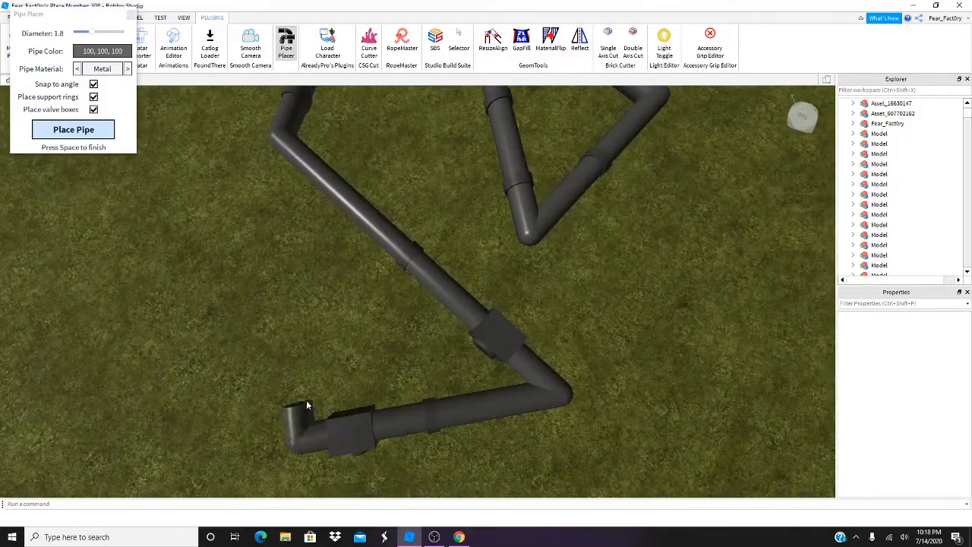
Inspect the valve box up close, add a long straight section towards the far edge, and finish the pipe run
{"action": "key", "text": "w"}
{"action": "right_click_drag", "start_coordinate": [333, 431], "coordinate": [330, 433]}
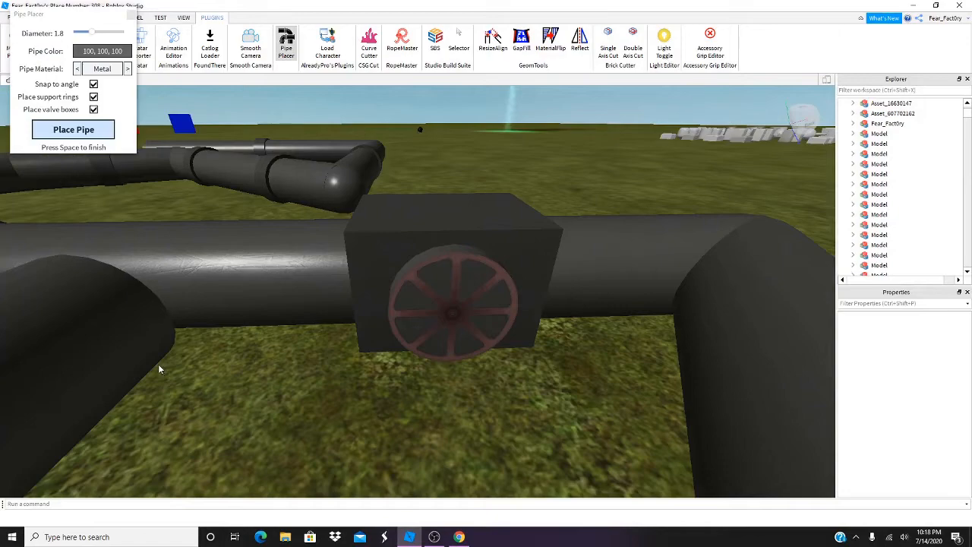
{"action": "right_click_drag", "start_coordinate": [125, 359], "coordinate": [125, 358]}
{"action": "key", "text": "s"}
{"action": "right_click_drag", "start_coordinate": [289, 360], "coordinate": [288, 359]}
{"action": "left_click", "coordinate": [199, 99]}
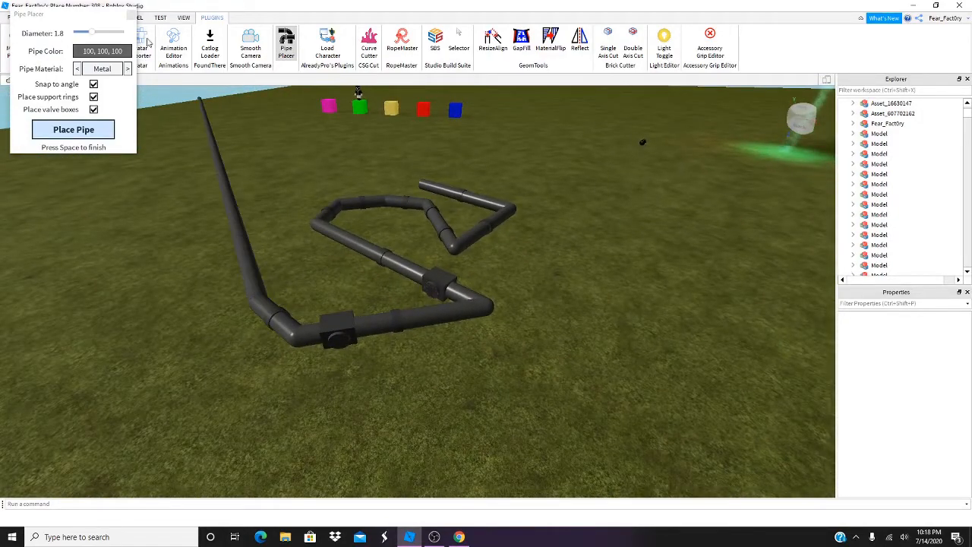
{"action": "key", "text": "space"}
Select all the placed pipe sections together and delete them
{"action": "left_click", "coordinate": [105, 18]}
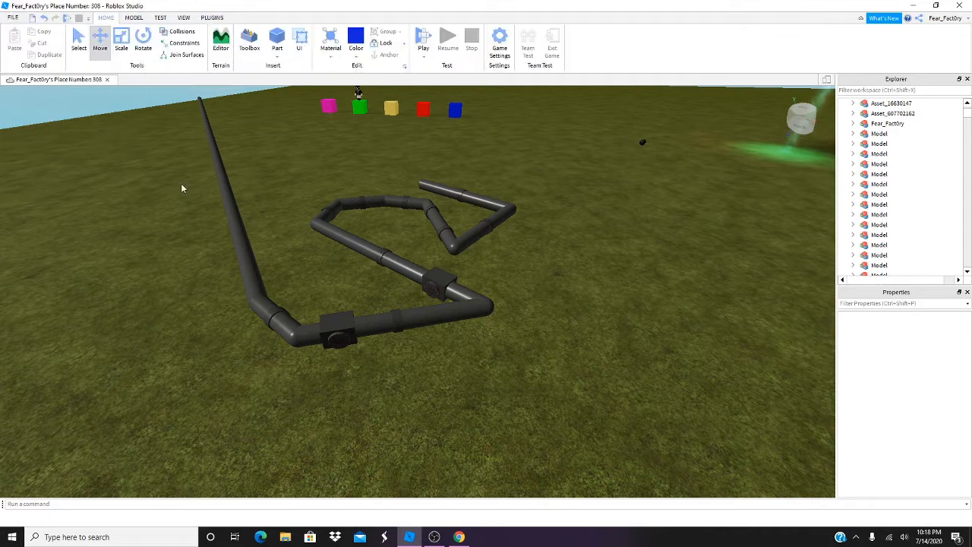
{"action": "right_click_drag", "start_coordinate": [166, 192], "coordinate": [168, 213]}
{"action": "key", "text": "s"}
{"action": "left_click_drag", "start_coordinate": [226, 159], "coordinate": [448, 345]}
{"action": "scroll", "coordinate": [408, 271], "scroll_direction": "up", "scroll_amount": 3}
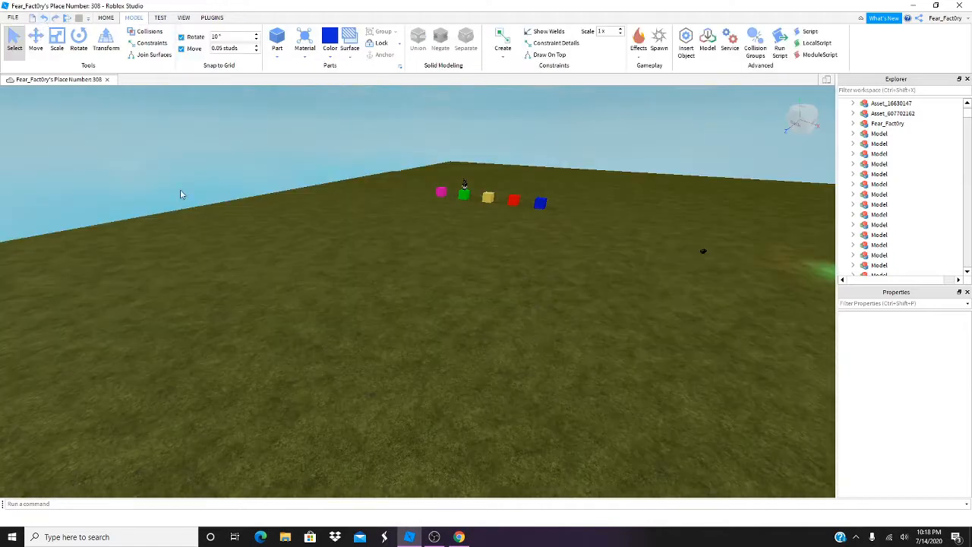
Open the Load Character plugin with the avatar on the green block in view
{"action": "right_click_drag", "start_coordinate": [180, 192], "coordinate": [199, 206]}
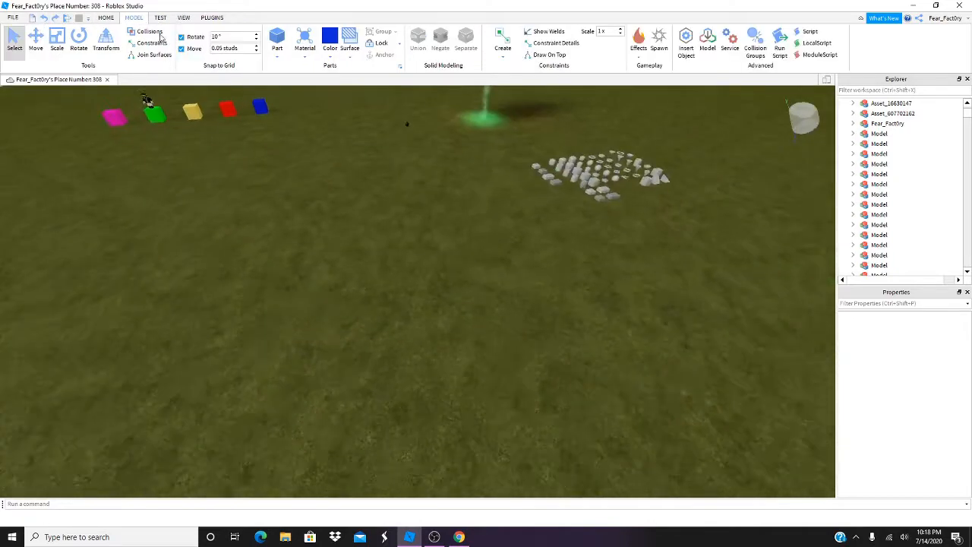
{"action": "key", "text": "s"}
{"action": "left_click", "coordinate": [212, 18]}
{"action": "right_click_drag", "start_coordinate": [282, 213], "coordinate": [255, 161]}
{"action": "key", "text": "w"}
{"action": "key", "text": "a"}
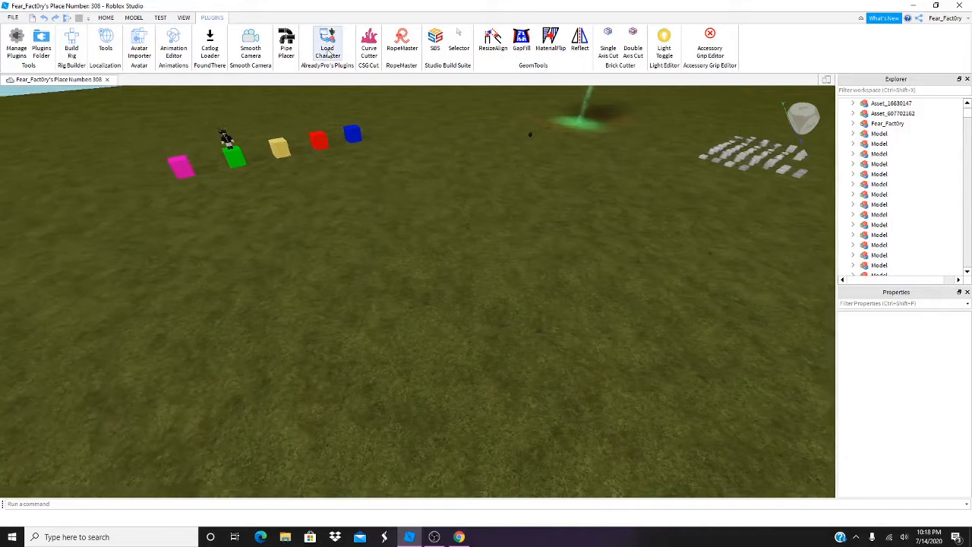
{"action": "left_click", "coordinate": [327, 43]}
{"action": "right_click_drag", "start_coordinate": [166, 204], "coordinate": [166, 204]}
{"action": "key", "text": "w"}
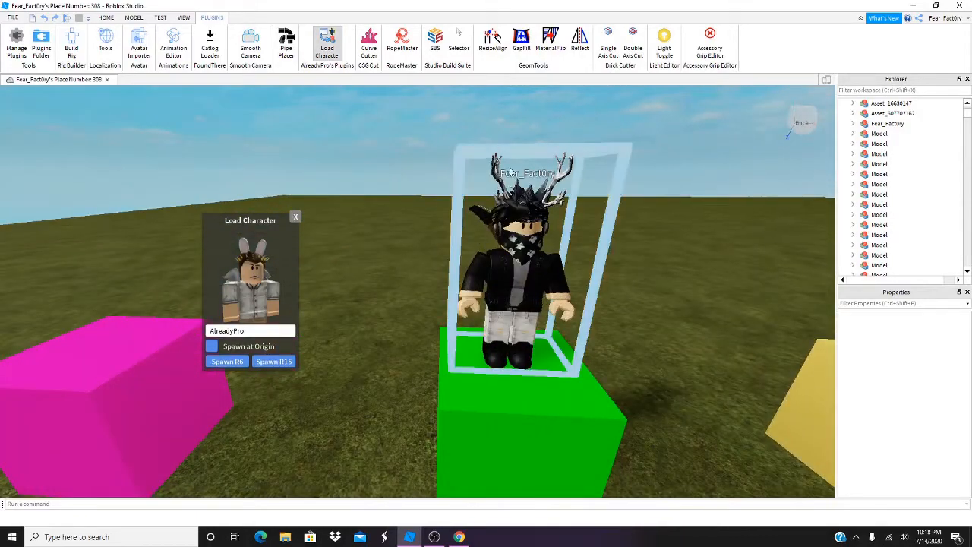
{"action": "scroll", "coordinate": [407, 227], "scroll_direction": "down", "scroll_amount": 5}
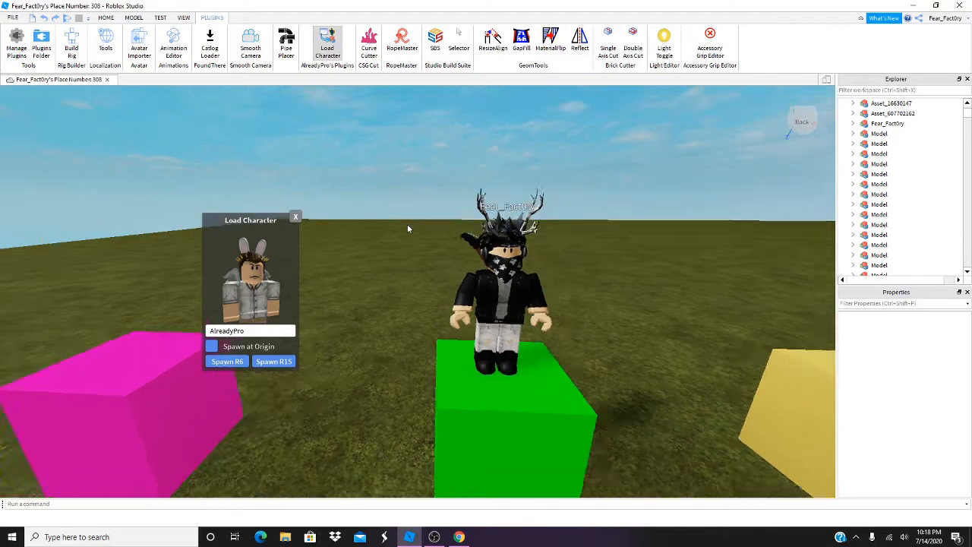
{"action": "scroll", "coordinate": [407, 228], "scroll_direction": "up", "scroll_amount": 5}
{"action": "scroll", "coordinate": [199, 347], "scroll_direction": "down", "scroll_amount": 4}
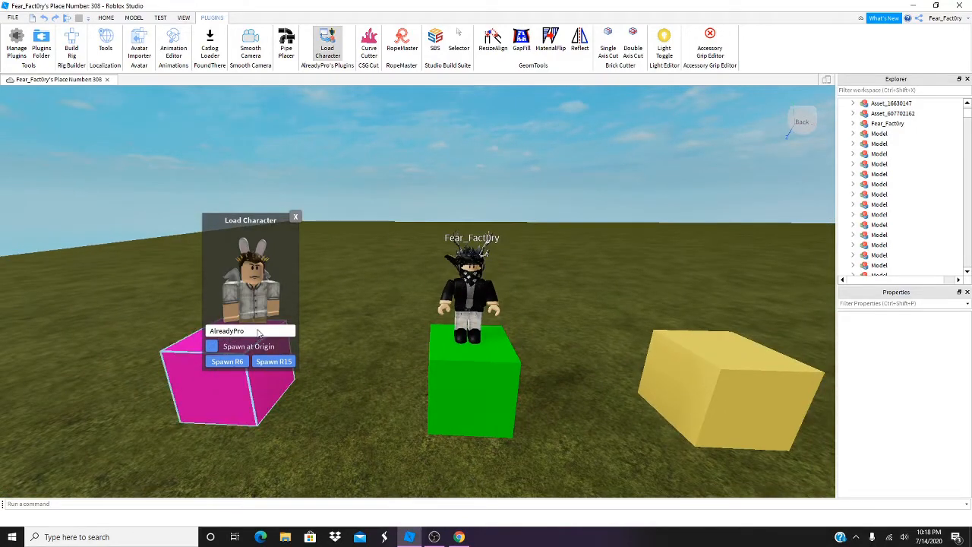
Replace the Load Character username with the account's own username, spawn the R15 character, and close the dialog
{"action": "key", "text": "BackSpace"}
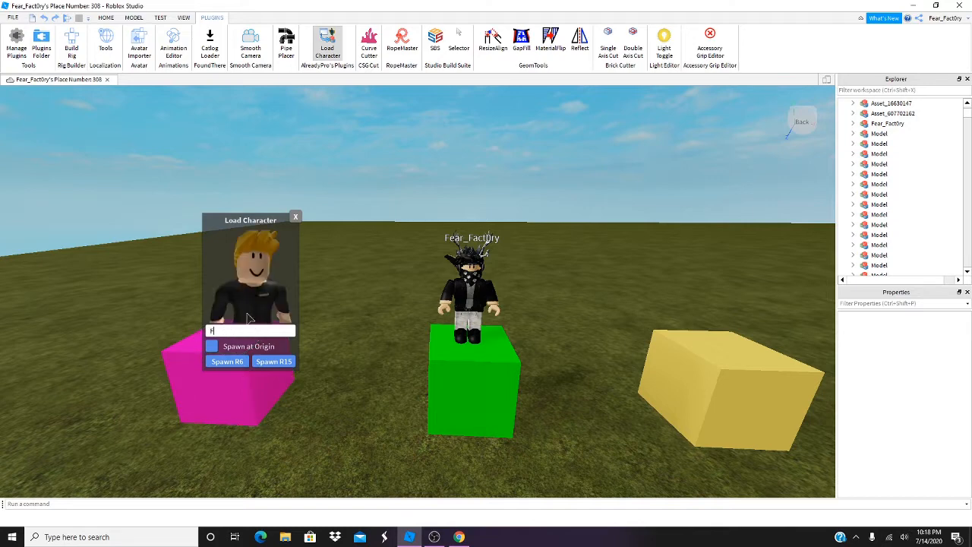
{"action": "type", "text": "Fear_Fact0ry"}
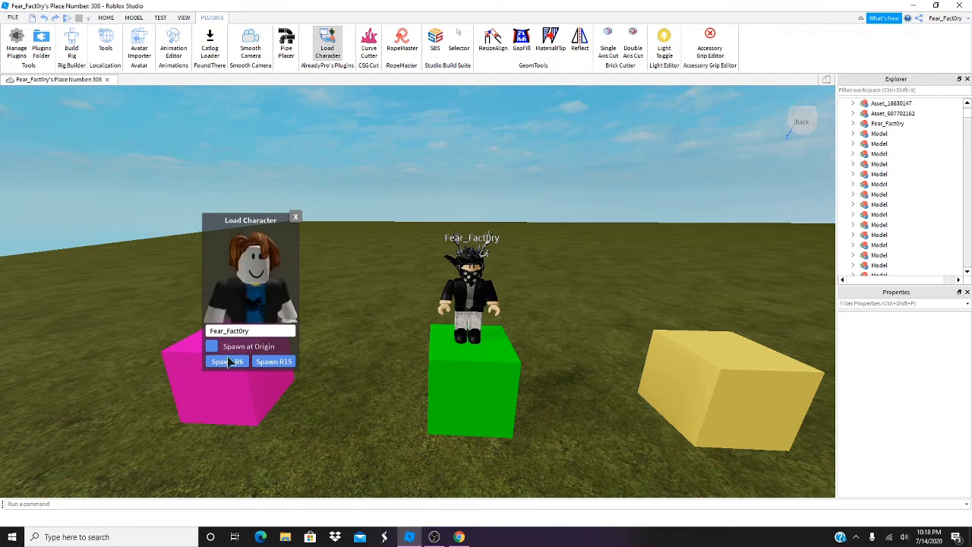
{"action": "left_click", "coordinate": [275, 363]}
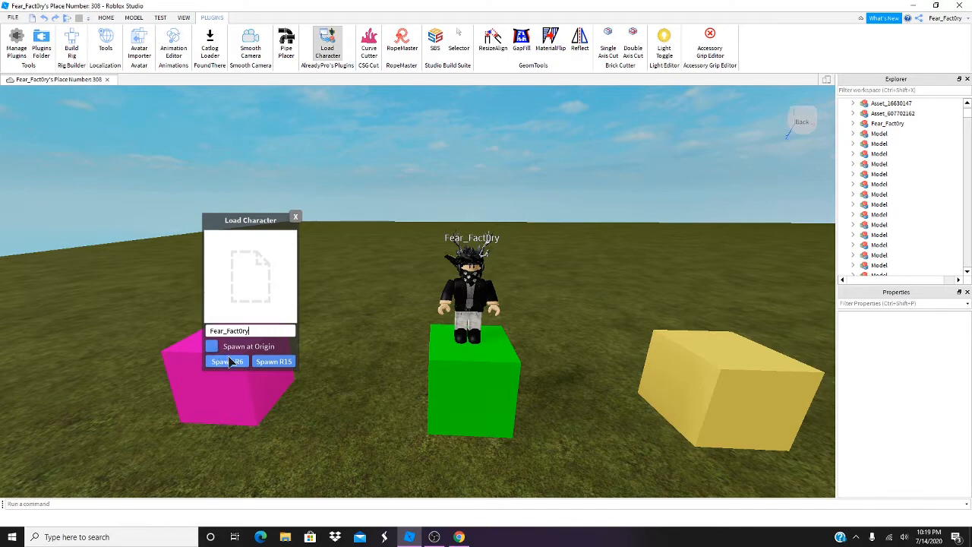
{"action": "key", "text": "w"}
{"action": "right_click_drag", "start_coordinate": [116, 296], "coordinate": [192, 240]}
{"action": "left_click", "coordinate": [295, 218]}
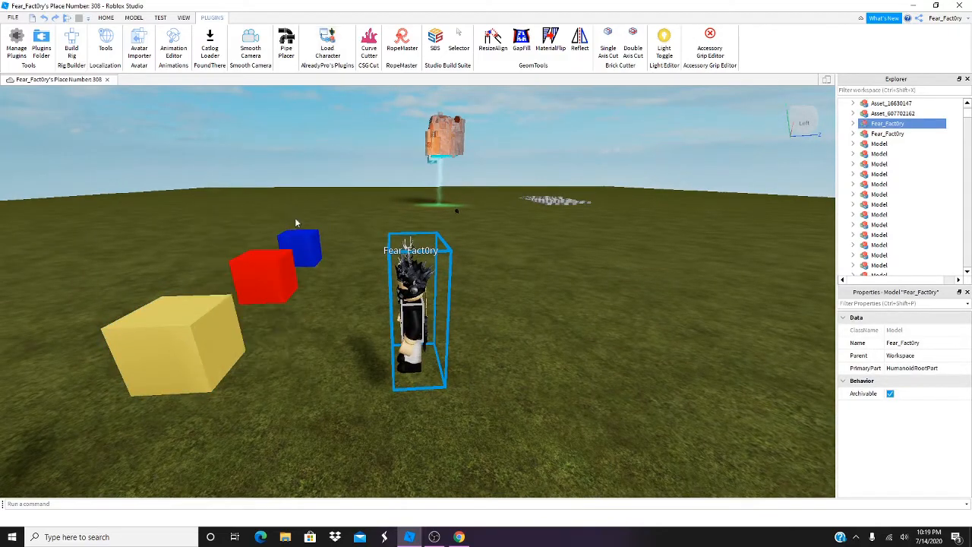
Examine the newly spawned character from several angles and at close range
{"action": "right_click_drag", "start_coordinate": [319, 289], "coordinate": [322, 355]}
{"action": "key", "text": "w"}
{"action": "key", "text": "s"}
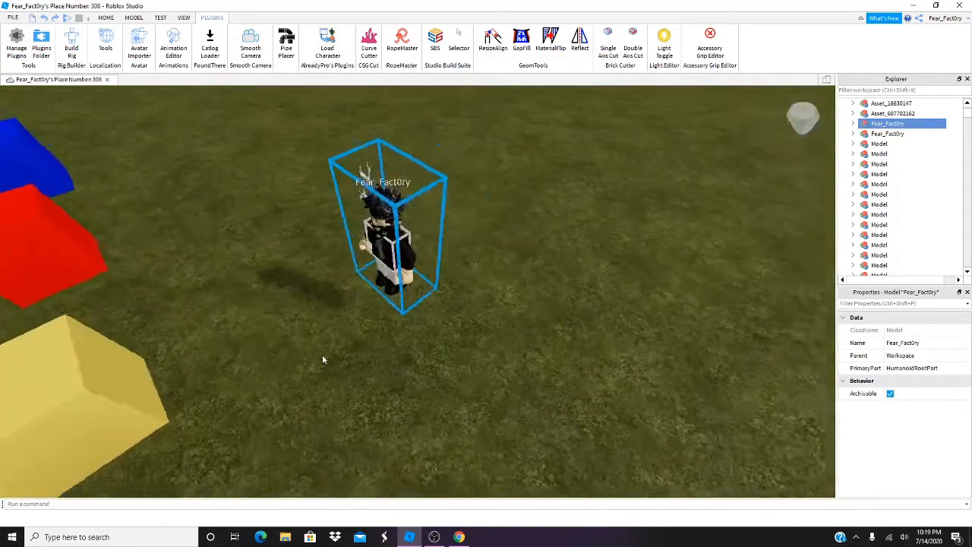
{"action": "scroll", "coordinate": [323, 356], "scroll_direction": "up", "scroll_amount": 3}
{"action": "left_click", "coordinate": [181, 18]}
{"action": "left_click", "coordinate": [163, 18]}
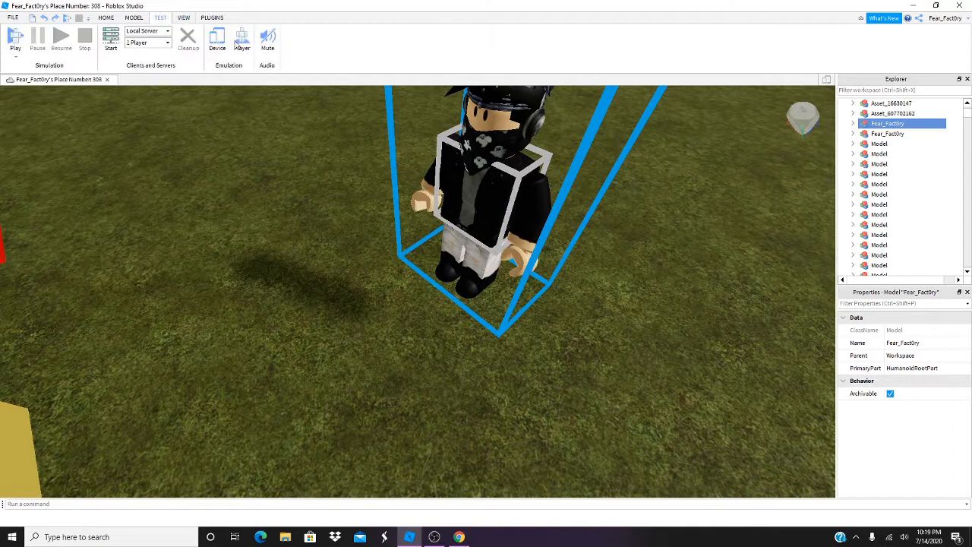
{"action": "left_click", "coordinate": [134, 21]}
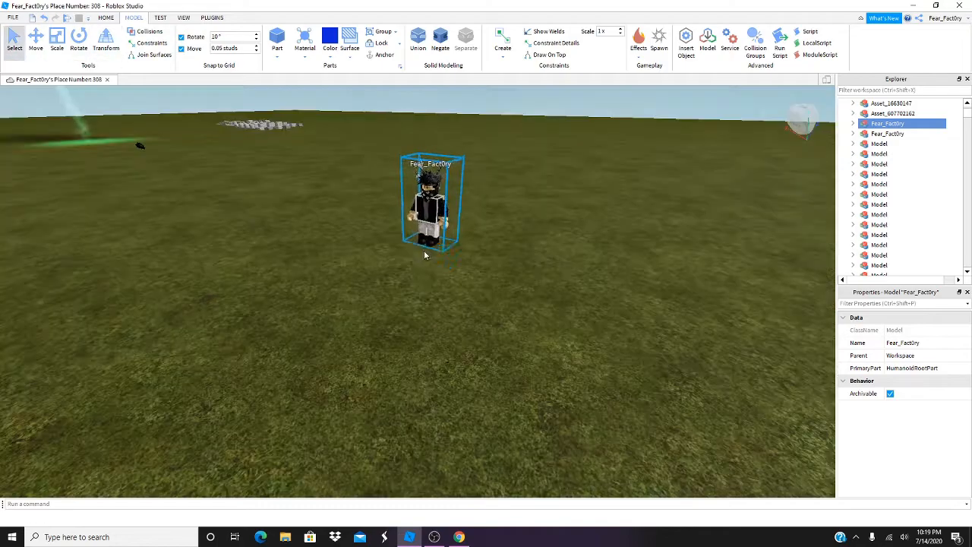
Deselect and reselect the spawned character, and open the grouping options for it
{"action": "left_click_drag", "start_coordinate": [425, 253], "coordinate": [472, 368]}
{"action": "left_click", "coordinate": [313, 320]}
{"action": "scroll", "coordinate": [313, 319], "scroll_direction": "up", "scroll_amount": 5}
{"action": "scroll", "coordinate": [313, 320], "scroll_direction": "down", "scroll_amount": 5}
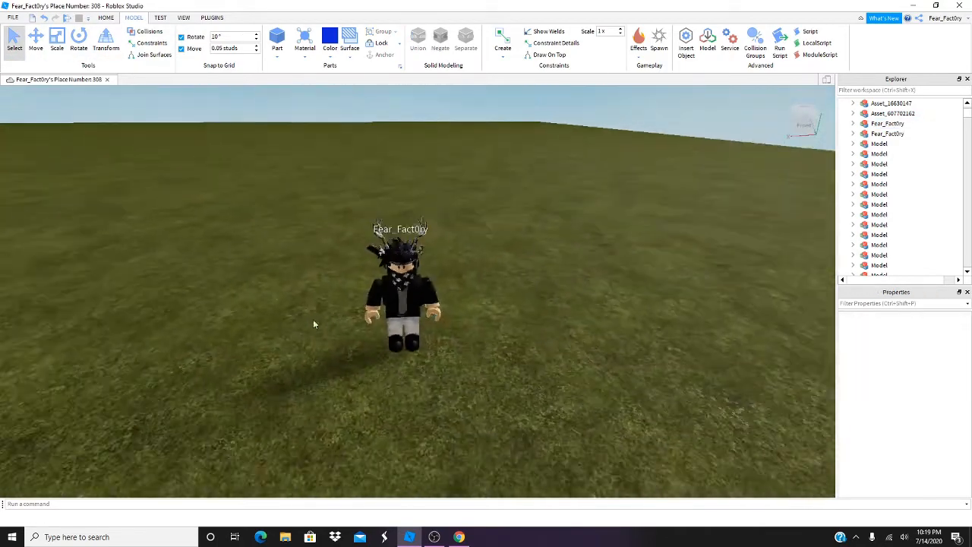
{"action": "scroll", "coordinate": [314, 320], "scroll_direction": "up", "scroll_amount": 6}
{"action": "left_click", "coordinate": [346, 311]}
{"action": "scroll", "coordinate": [307, 262], "scroll_direction": "down", "scroll_amount": 4}
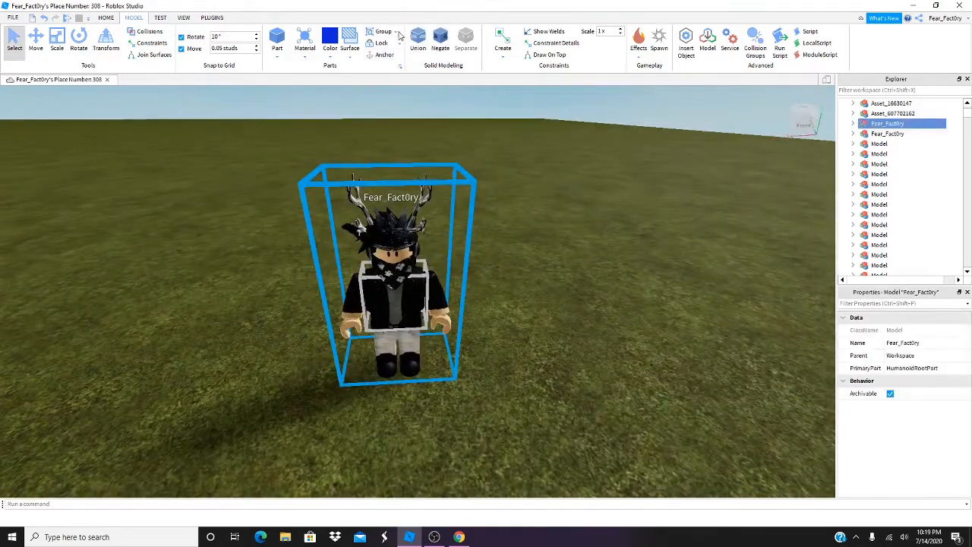
{"action": "left_click", "coordinate": [397, 32]}
{"action": "left_click", "coordinate": [402, 58]}
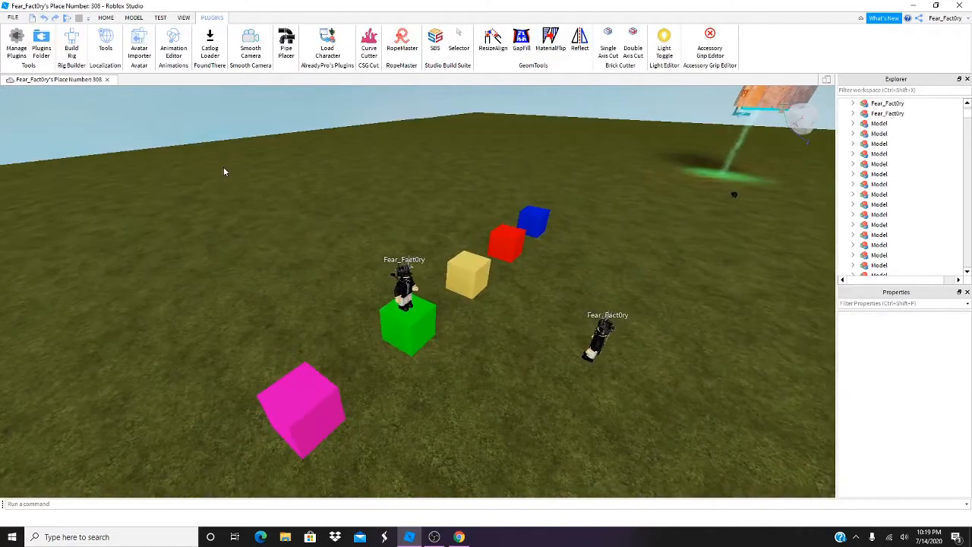
Examine the row of coloured blocks and both characters, ending near the pink block
{"action": "right_click_drag", "start_coordinate": [223, 166], "coordinate": [239, 159]}
{"action": "scroll", "coordinate": [392, 189], "scroll_direction": "up", "scroll_amount": 2}
{"action": "key", "text": "d"}
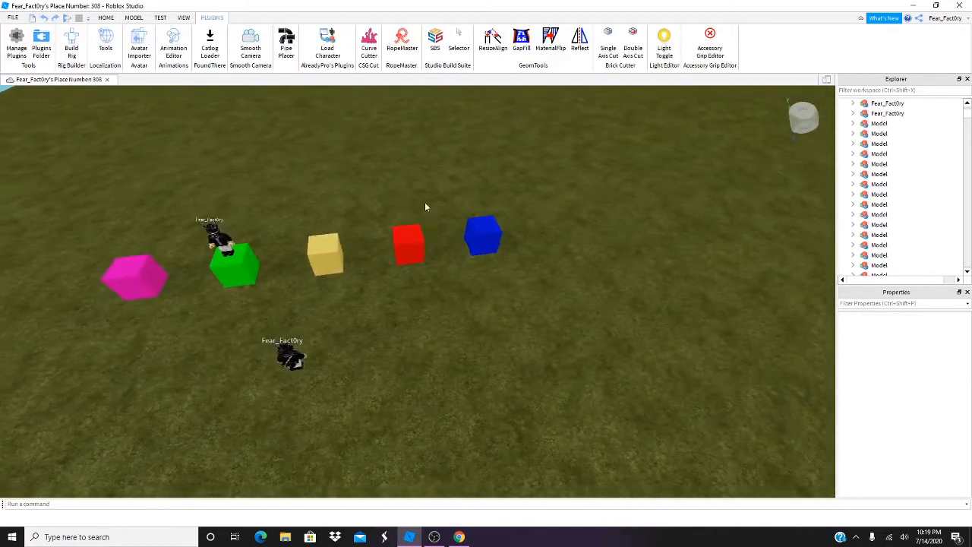
{"action": "key", "text": "w"}
{"action": "right_click_drag", "start_coordinate": [412, 220], "coordinate": [410, 220]}
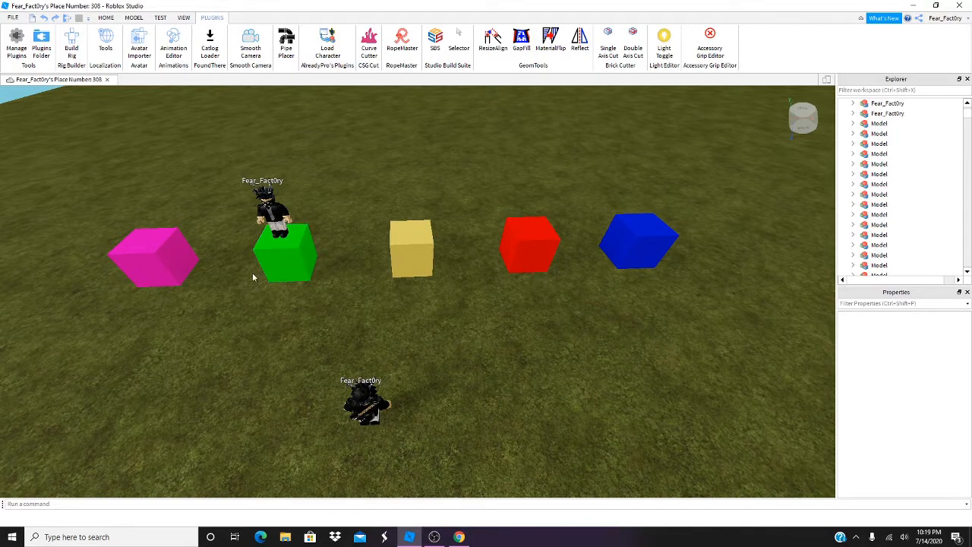
{"action": "right_click_drag", "start_coordinate": [252, 273], "coordinate": [211, 275]}
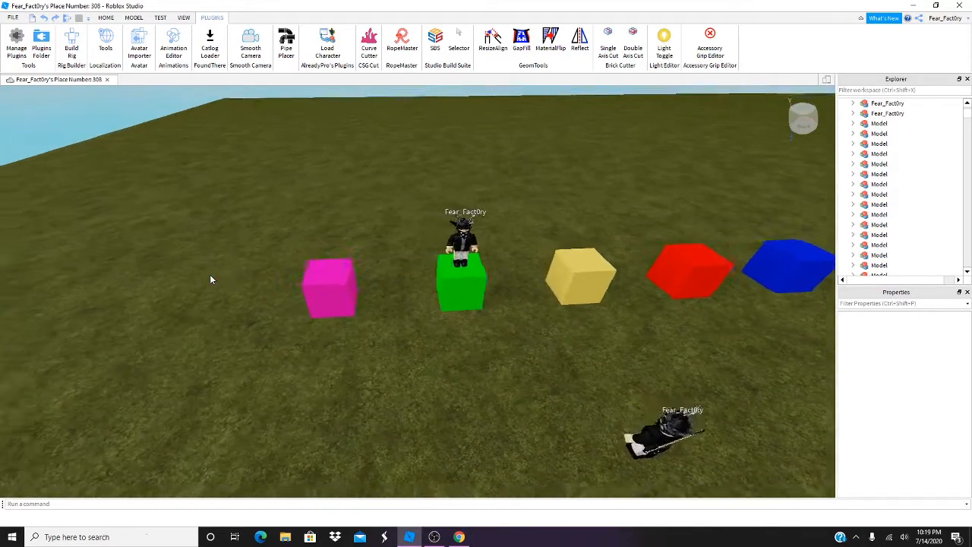
{"action": "key", "text": "a"}
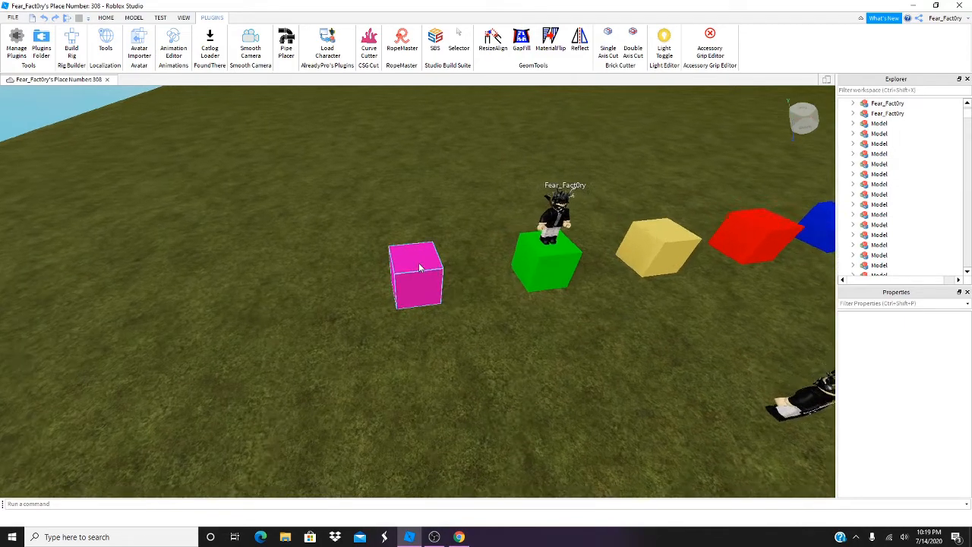
Activate Curve Cutter and start a cut line on the ground near the pink block
{"action": "scroll", "coordinate": [419, 267], "scroll_direction": "up", "scroll_amount": 5}
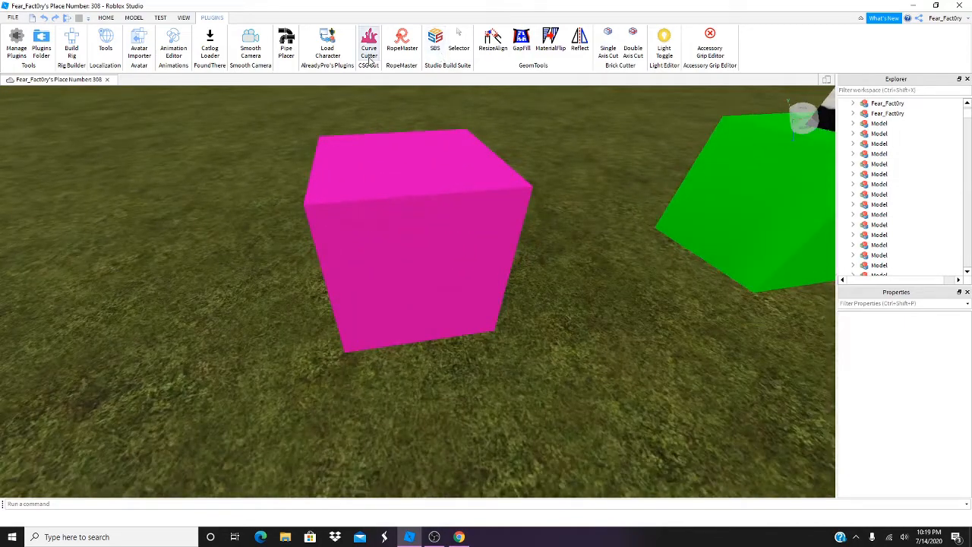
{"action": "left_click", "coordinate": [369, 46]}
{"action": "key", "text": "s"}
{"action": "right_click_drag", "start_coordinate": [421, 251], "coordinate": [422, 249]}
{"action": "key", "text": "a"}
{"action": "key", "text": "w"}
{"action": "key", "text": "d"}
{"action": "key", "text": "w"}
{"action": "right_click_drag", "start_coordinate": [411, 287], "coordinate": [396, 211]}
{"action": "key", "text": "s"}
{"action": "left_click", "coordinate": [383, 297]}
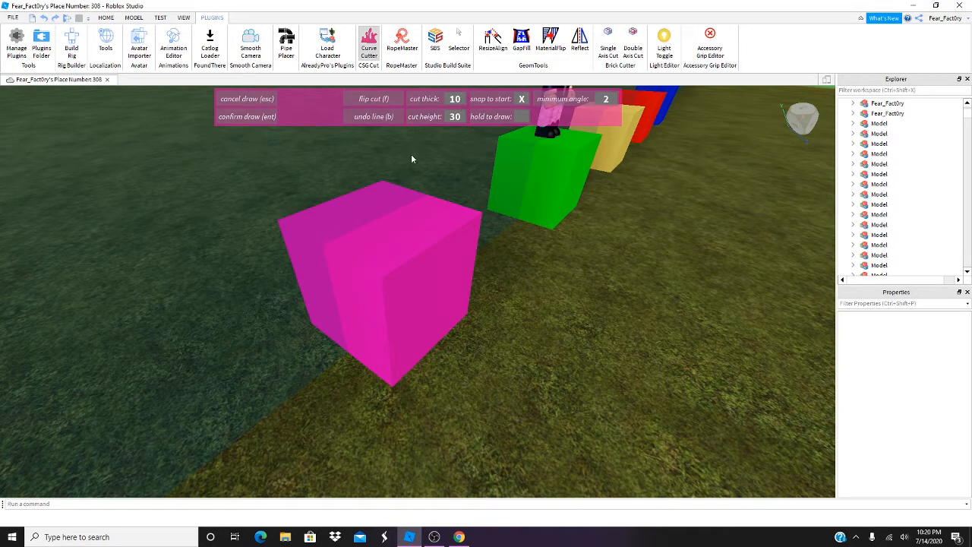
Extend the cut line across the pink block and out over the ground, flipping the cut side, and confirm the draw
{"action": "left_click", "coordinate": [343, 234]}
{"action": "key", "text": "f"}
{"action": "key", "text": "f"}
{"action": "key", "text": "f"}
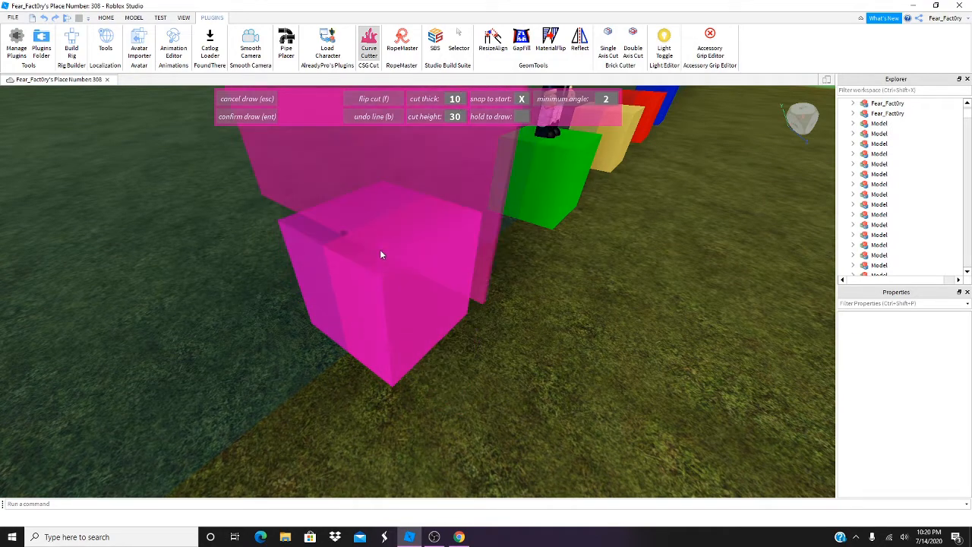
{"action": "key", "text": "f"}
{"action": "right_click_drag", "start_coordinate": [403, 294], "coordinate": [444, 333]}
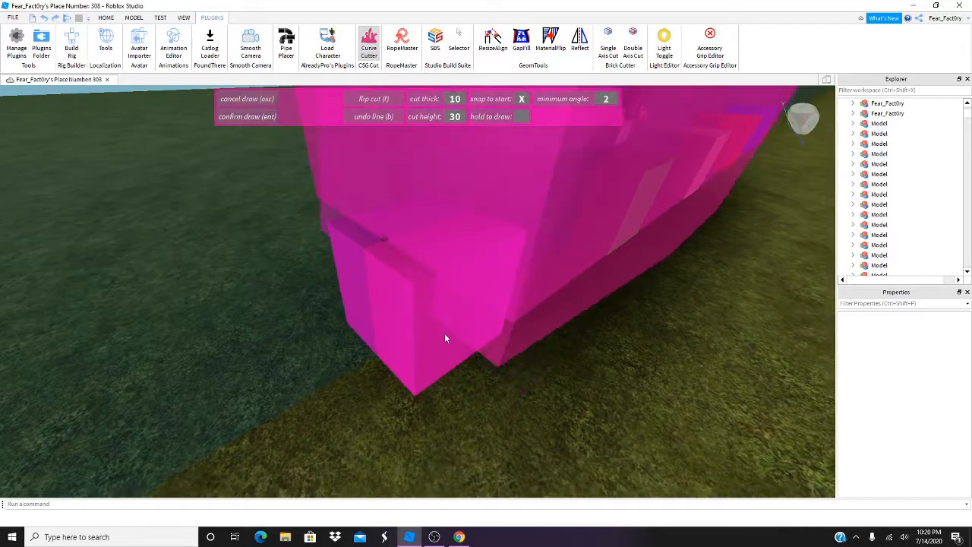
{"action": "left_click", "coordinate": [493, 332]}
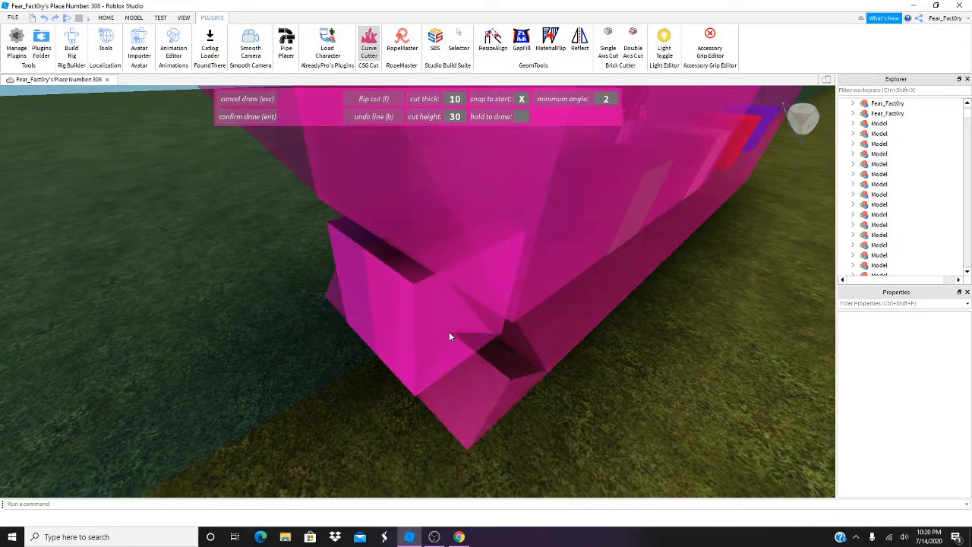
{"action": "right_click_drag", "start_coordinate": [347, 335], "coordinate": [330, 303]}
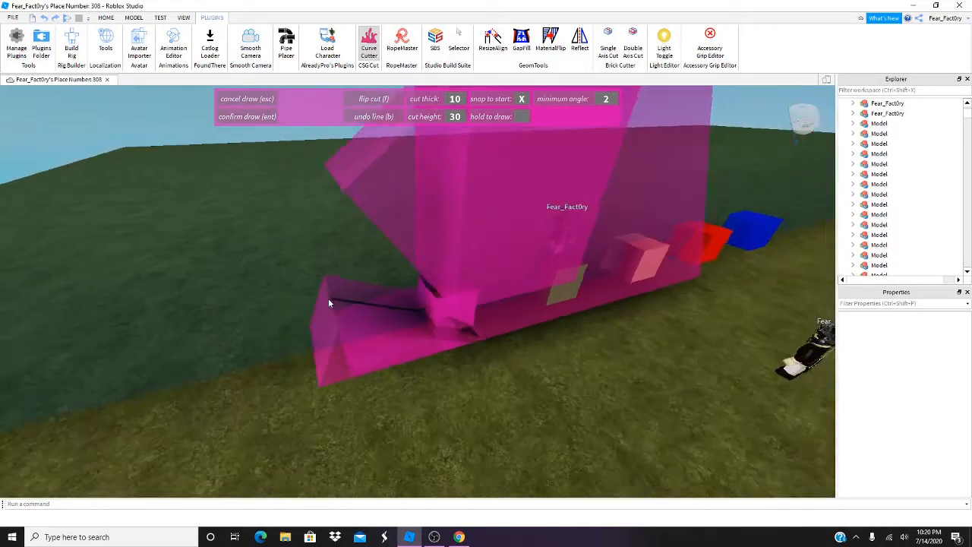
{"action": "left_click", "coordinate": [328, 302]}
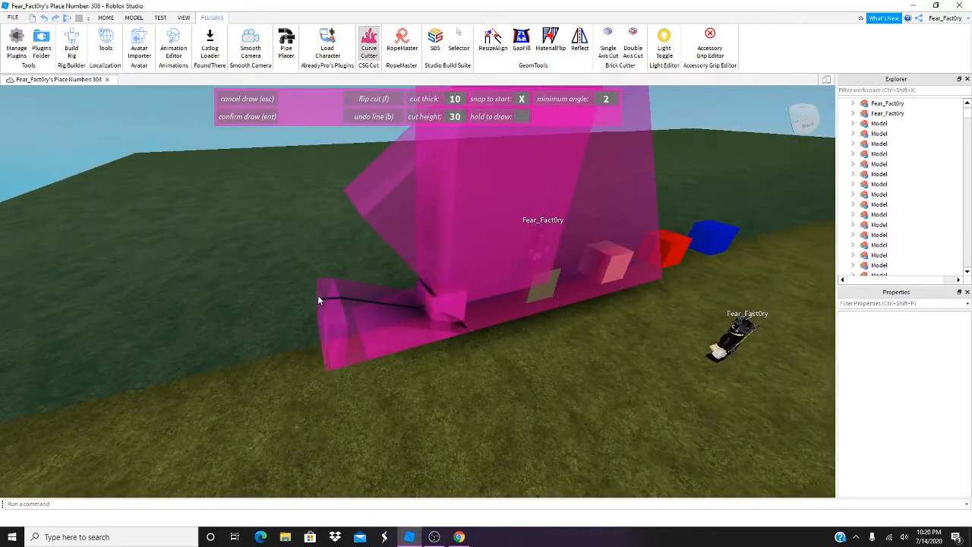
{"action": "left_click", "coordinate": [262, 119]}
{"action": "left_click", "coordinate": [317, 233]}
Undo the curve cut on the pink block and turn off Curve Cutter, leaving nothing selected
{"action": "key", "text": "s"}
{"action": "right_click_drag", "start_coordinate": [317, 232], "coordinate": [322, 241]}
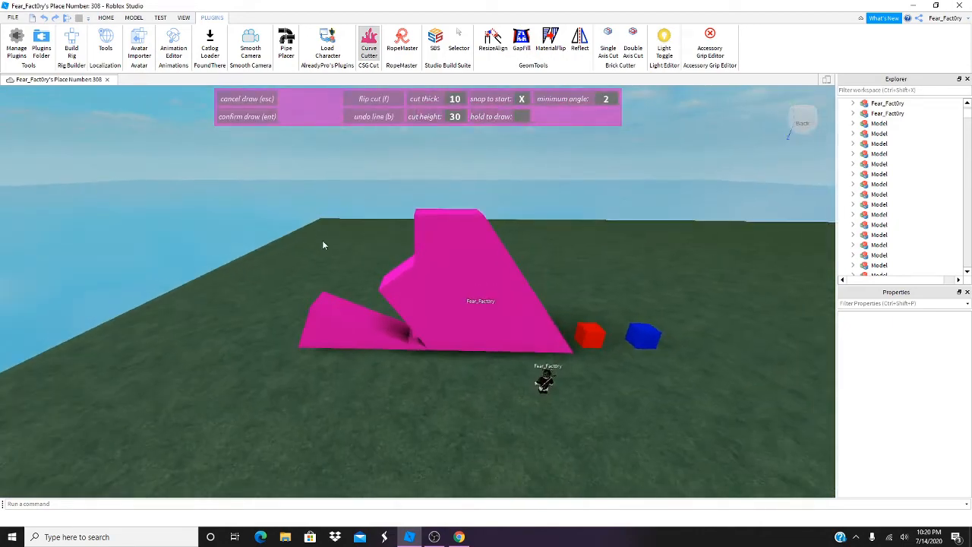
{"action": "key", "text": "s"}
{"action": "key", "text": "d"}
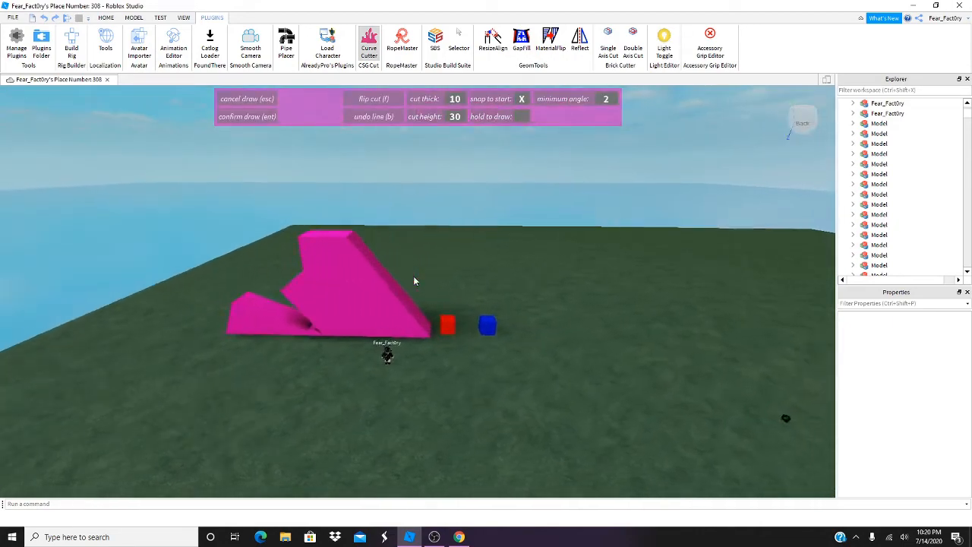
{"action": "key", "text": "w"}
{"action": "right_click_drag", "start_coordinate": [414, 276], "coordinate": [390, 262]}
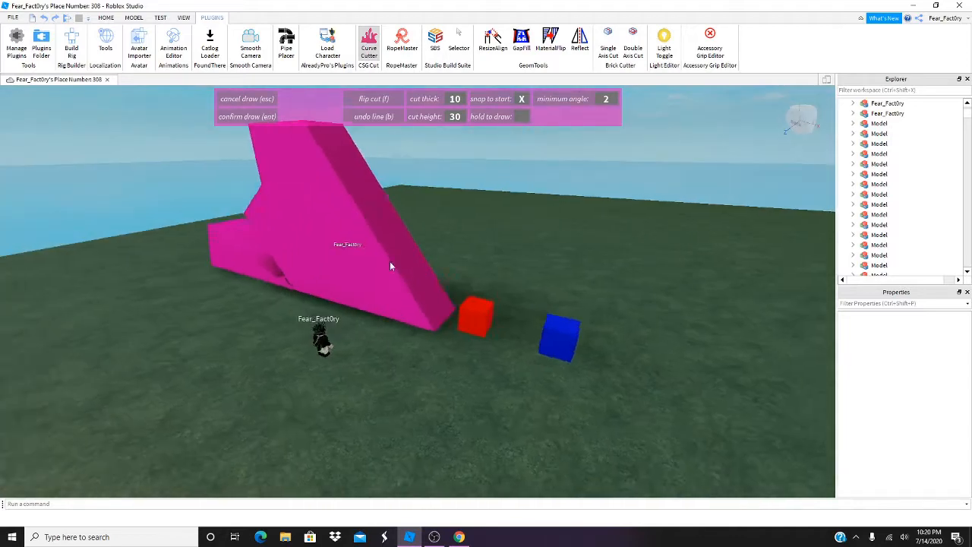
{"action": "key", "text": "a"}
{"action": "left_click", "coordinate": [46, 23]}
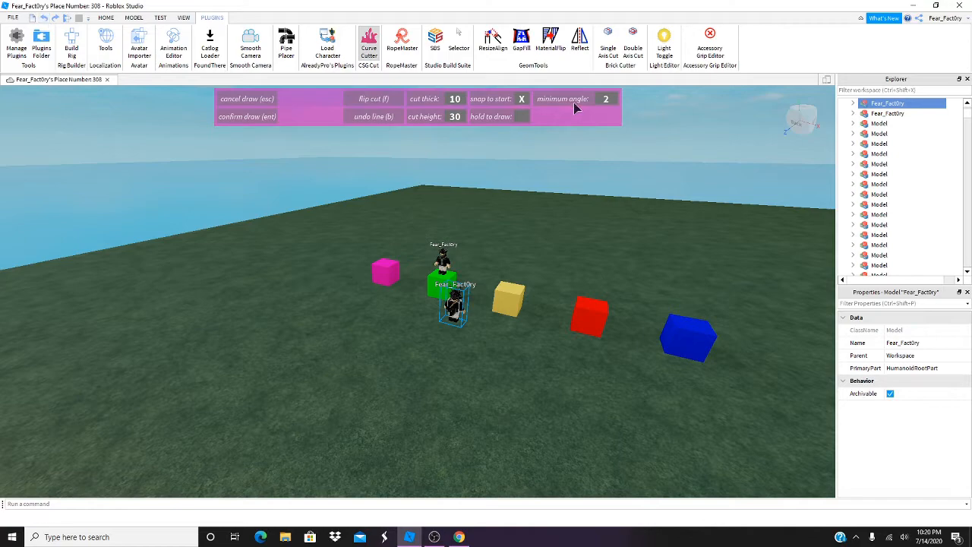
{"action": "left_click", "coordinate": [367, 41]}
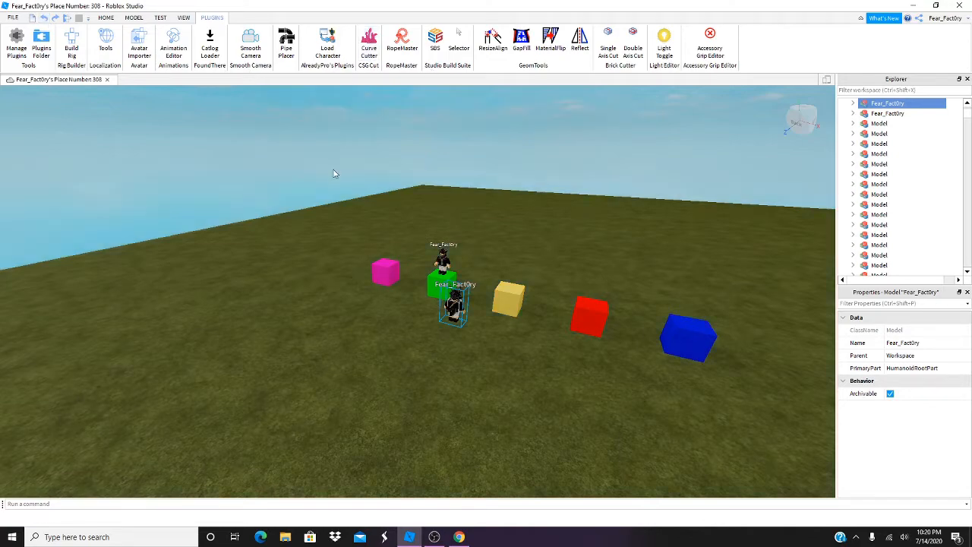
{"action": "key", "text": "d"}
{"action": "left_click", "coordinate": [335, 171]}
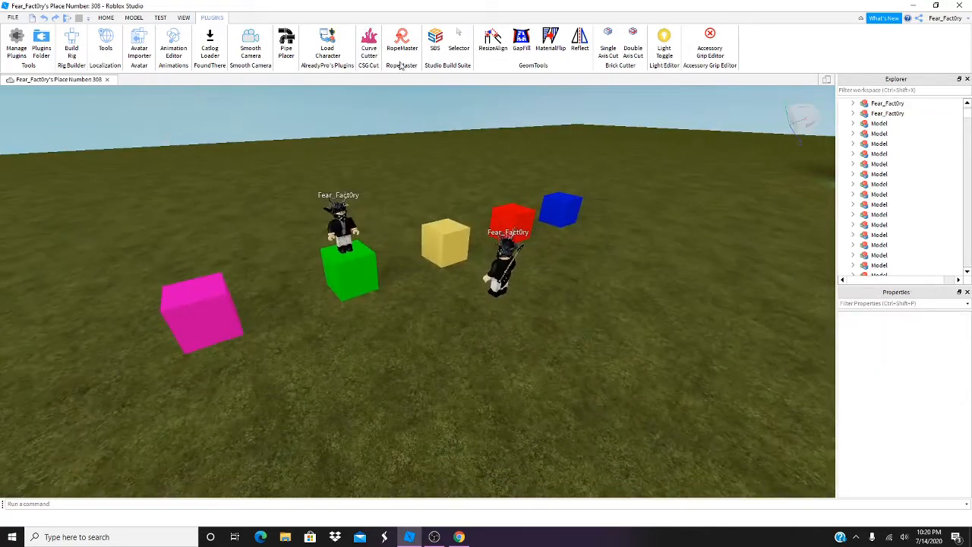
Open RopeMaster, dismiss its development warning, and choose the Electric Cable preset
{"action": "left_click", "coordinate": [402, 45]}
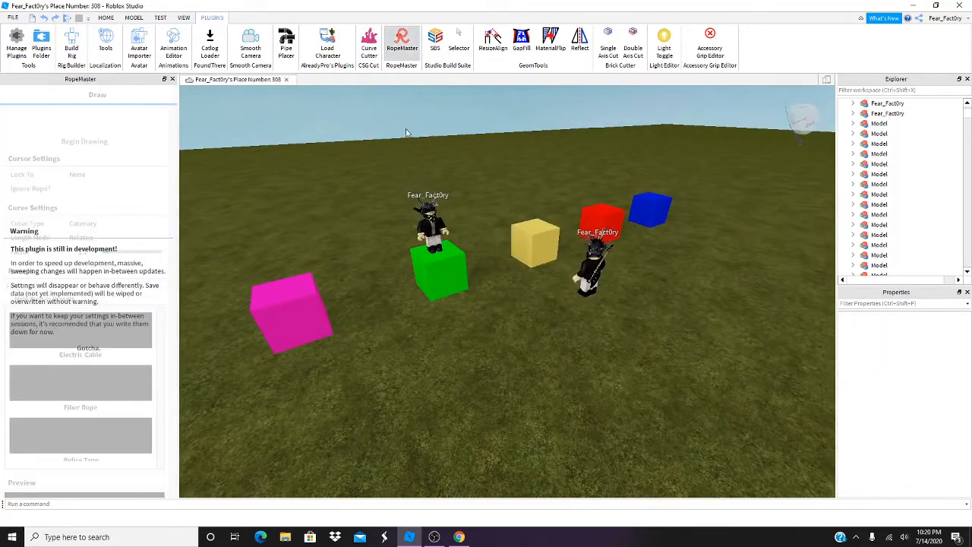
{"action": "key", "text": "w"}
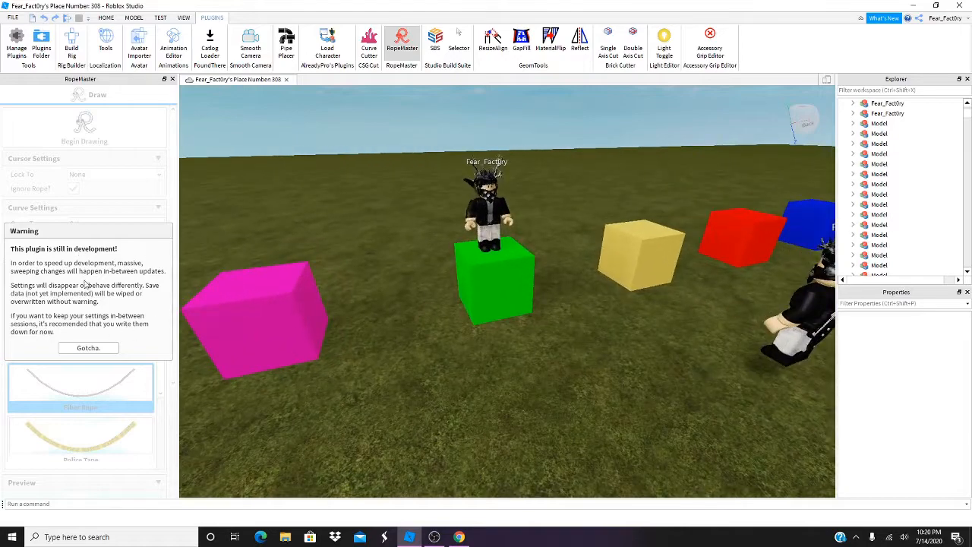
{"action": "left_click", "coordinate": [89, 351]}
{"action": "right_click_drag", "start_coordinate": [287, 347], "coordinate": [286, 347]}
{"action": "key", "text": "a"}
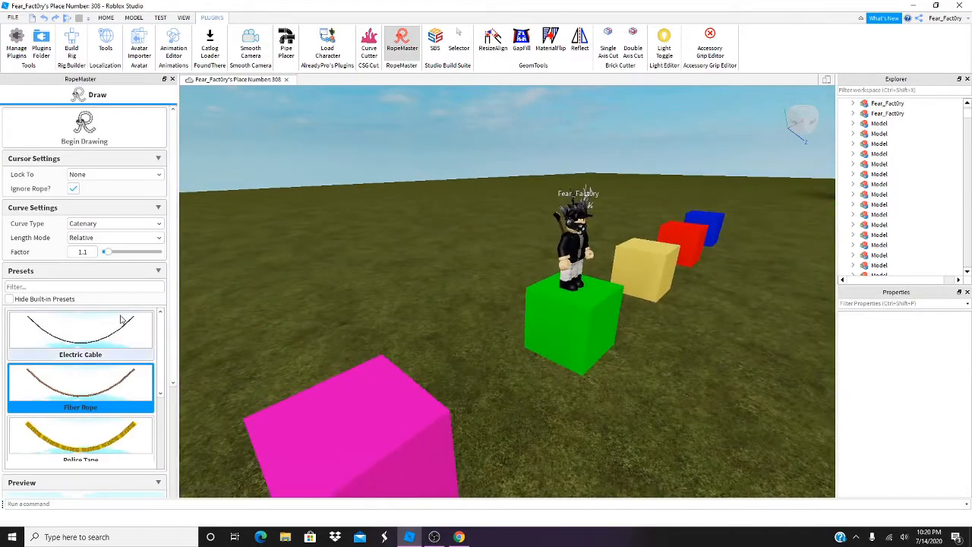
{"action": "scroll", "coordinate": [125, 326], "scroll_direction": "down", "scroll_amount": 3}
{"action": "scroll", "coordinate": [136, 340], "scroll_direction": "up", "scroll_amount": 3}
{"action": "left_click", "coordinate": [131, 336]}
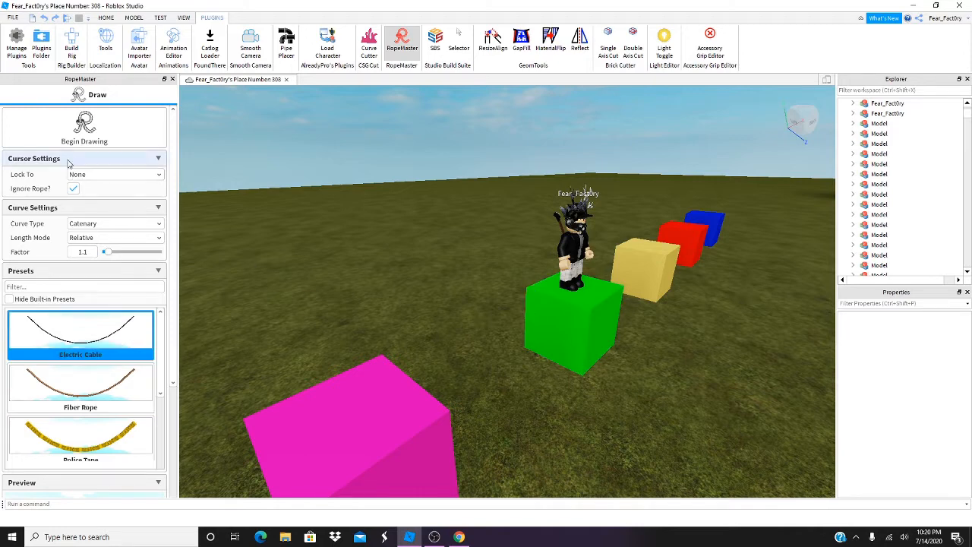
{"action": "left_click", "coordinate": [81, 224]}
{"action": "left_click", "coordinate": [82, 236]}
Draw a hanging electric cable between the green and pink blocks, using the Catenary curve type
{"action": "left_click", "coordinate": [84, 126]}
{"action": "right_click_drag", "start_coordinate": [545, 328], "coordinate": [544, 328]}
{"action": "key", "text": "w"}
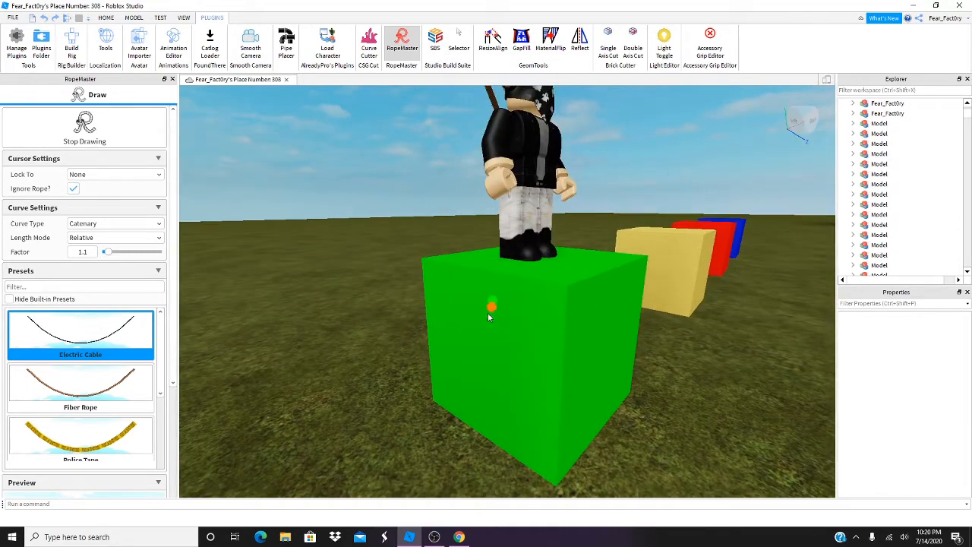
{"action": "right_click_drag", "start_coordinate": [476, 326], "coordinate": [476, 325]}
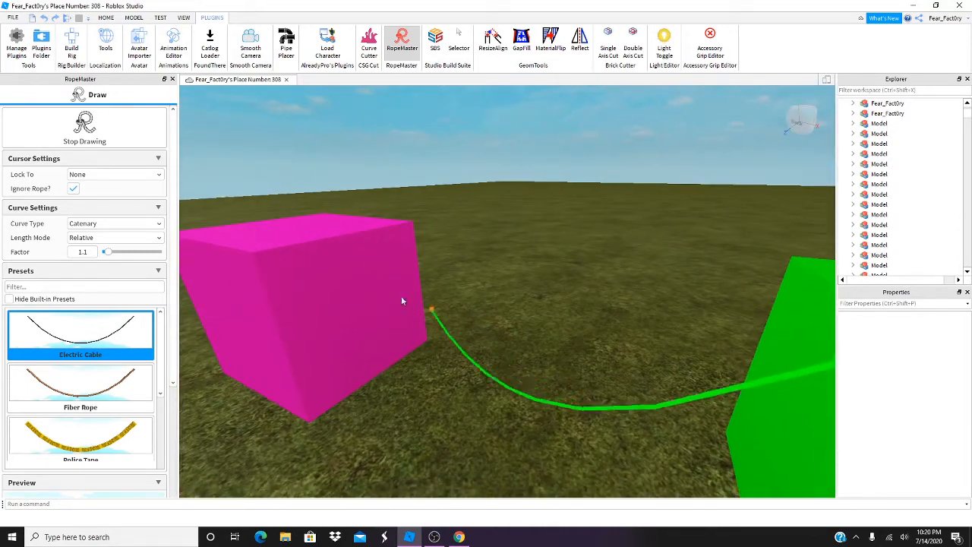
{"action": "left_click", "coordinate": [319, 258]}
{"action": "scroll", "coordinate": [327, 279], "scroll_direction": "down", "scroll_amount": 5}
{"action": "right_click_drag", "start_coordinate": [334, 286], "coordinate": [334, 285]}
{"action": "left_click", "coordinate": [347, 291]}
{"action": "scroll", "coordinate": [597, 296], "scroll_direction": "up", "scroll_amount": 5}
{"action": "right_click_drag", "start_coordinate": [597, 296], "coordinate": [615, 303]}
{"action": "left_click", "coordinate": [682, 283]}
Examine the hanging electric cable from near and far
{"action": "scroll", "coordinate": [616, 302], "scroll_direction": "down", "scroll_amount": 5}
{"action": "scroll", "coordinate": [616, 303], "scroll_direction": "up", "scroll_amount": 5}
{"action": "scroll", "coordinate": [616, 303], "scroll_direction": "down", "scroll_amount": 8}
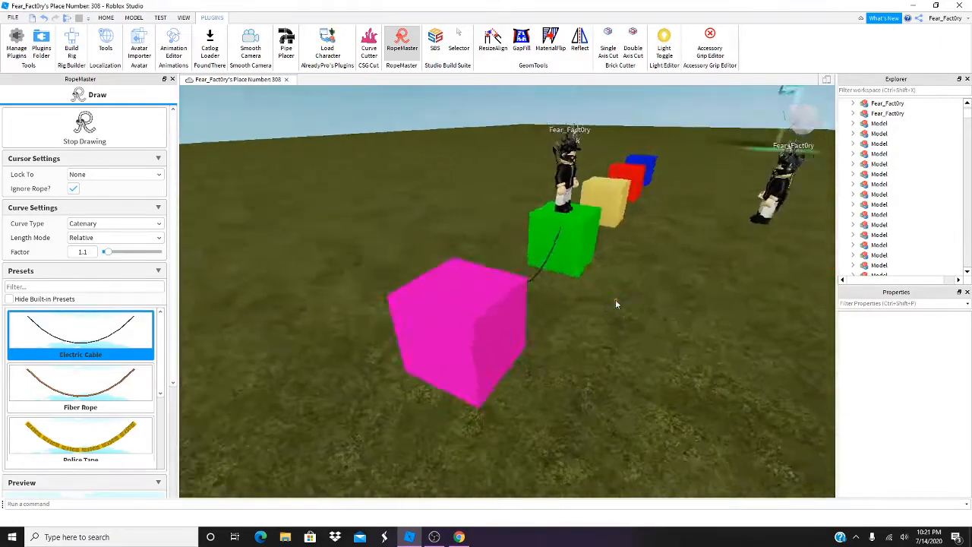
{"action": "scroll", "coordinate": [616, 303], "scroll_direction": "up", "scroll_amount": 5}
{"action": "scroll", "coordinate": [616, 303], "scroll_direction": "down", "scroll_amount": 5}
{"action": "scroll", "coordinate": [616, 303], "scroll_direction": "down", "scroll_amount": 5}
{"action": "scroll", "coordinate": [617, 304], "scroll_direction": "up", "scroll_amount": 5}
{"action": "scroll", "coordinate": [616, 303], "scroll_direction": "down", "scroll_amount": 3}
Choose the Police Tape preset and hang a length of tape between the pink and green blocks below the cable
{"action": "left_click", "coordinate": [137, 435]}
{"action": "scroll", "coordinate": [329, 378], "scroll_direction": "up", "scroll_amount": 4}
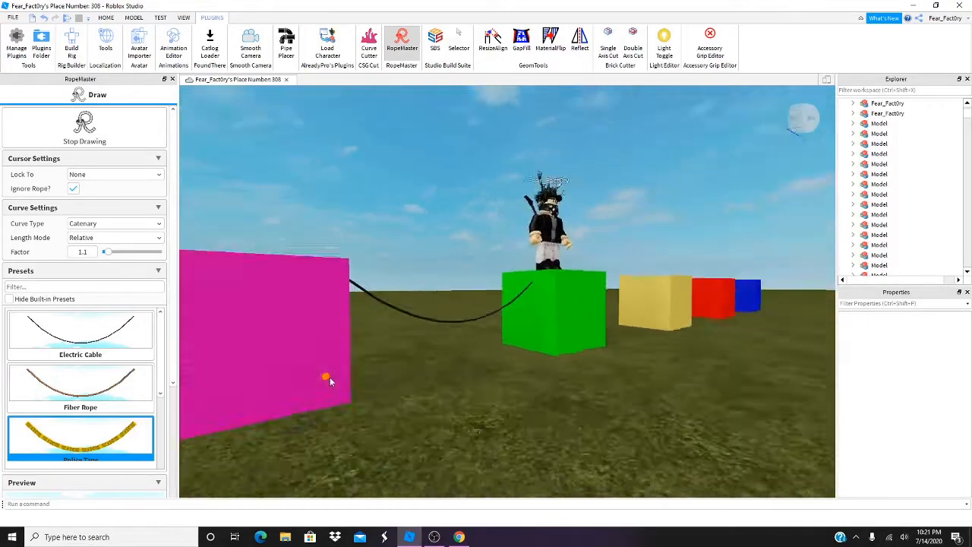
{"action": "right_click_drag", "start_coordinate": [330, 378], "coordinate": [330, 378]}
{"action": "left_click", "coordinate": [548, 262]}
{"action": "scroll", "coordinate": [542, 289], "scroll_direction": "up", "scroll_amount": 3}
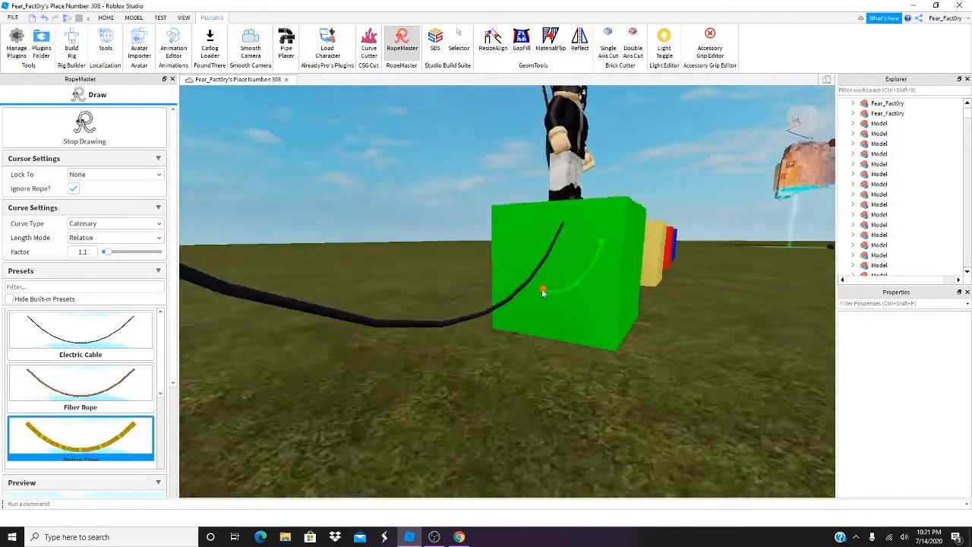
{"action": "right_click_drag", "start_coordinate": [542, 291], "coordinate": [512, 273]}
{"action": "left_click", "coordinate": [501, 236]}
{"action": "scroll", "coordinate": [504, 237], "scroll_direction": "down", "scroll_amount": 4}
{"action": "right_click_drag", "start_coordinate": [503, 238], "coordinate": [509, 238]}
{"action": "scroll", "coordinate": [510, 239], "scroll_direction": "up", "scroll_amount": 4}
{"action": "scroll", "coordinate": [510, 238], "scroll_direction": "down", "scroll_amount": 4}
{"action": "scroll", "coordinate": [137, 312], "scroll_direction": "down", "scroll_amount": 5}
Look through RopeMaster's rope presets, the preview, and the Police Tape settings
{"action": "scroll", "coordinate": [112, 367], "scroll_direction": "down", "scroll_amount": 3}
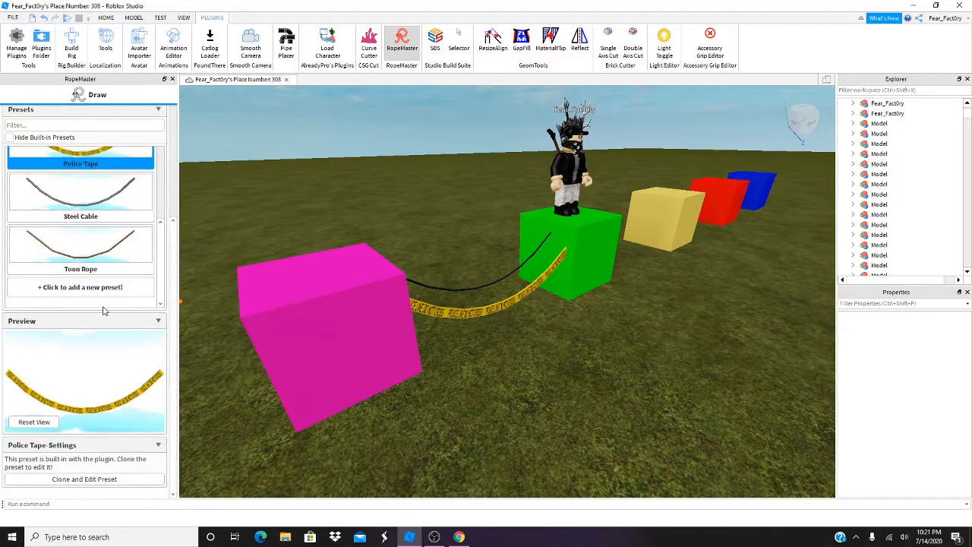
{"action": "scroll", "coordinate": [102, 304], "scroll_direction": "up", "scroll_amount": 3}
{"action": "scroll", "coordinate": [102, 304], "scroll_direction": "down", "scroll_amount": 3}
{"action": "scroll", "coordinate": [119, 258], "scroll_direction": "up", "scroll_amount": 3}
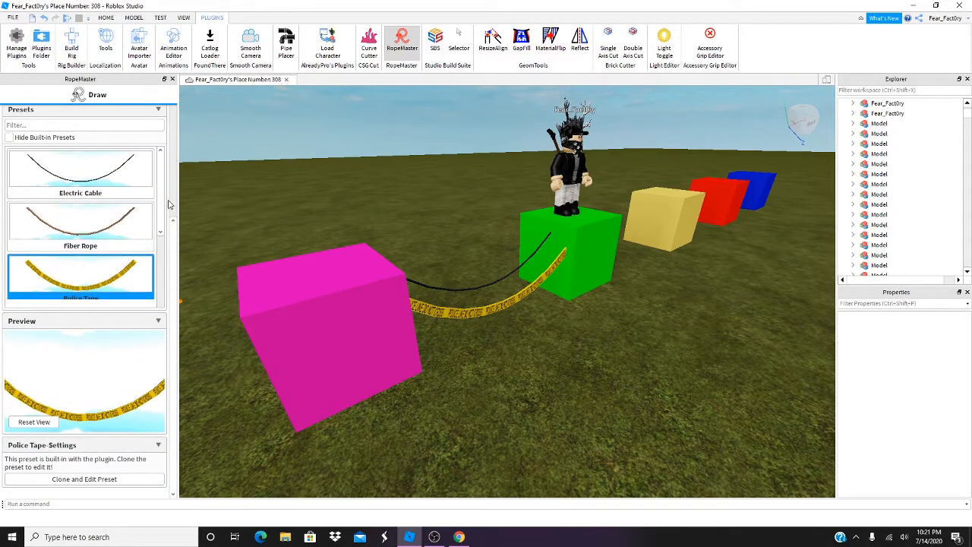
{"action": "scroll", "coordinate": [119, 243], "scroll_direction": "up", "scroll_amount": 3}
{"action": "scroll", "coordinate": [110, 281], "scroll_direction": "down", "scroll_amount": 3}
{"action": "scroll", "coordinate": [105, 301], "scroll_direction": "up", "scroll_amount": 3}
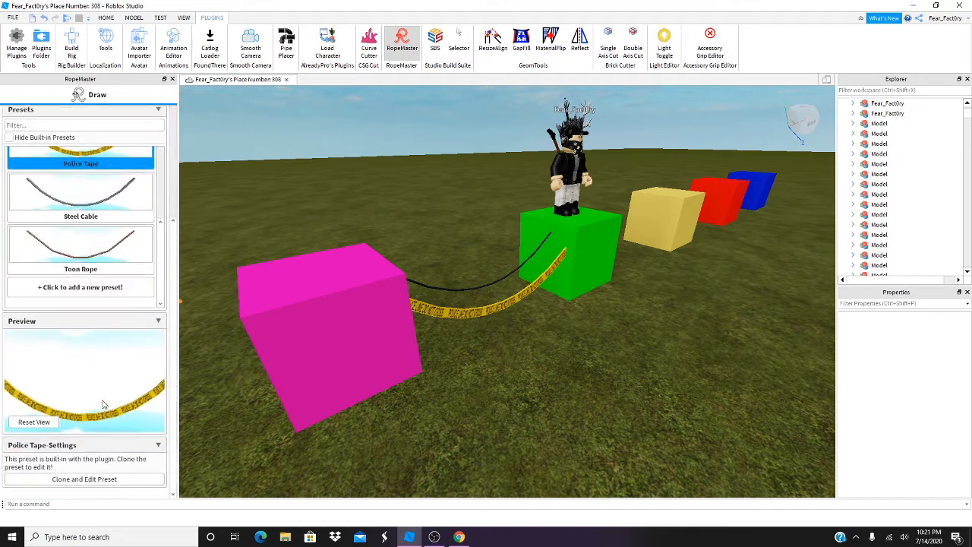
{"action": "scroll", "coordinate": [99, 274], "scroll_direction": "down", "scroll_amount": 3}
{"action": "scroll", "coordinate": [81, 221], "scroll_direction": "up", "scroll_amount": 3}
{"action": "scroll", "coordinate": [82, 221], "scroll_direction": "up", "scroll_amount": 1}
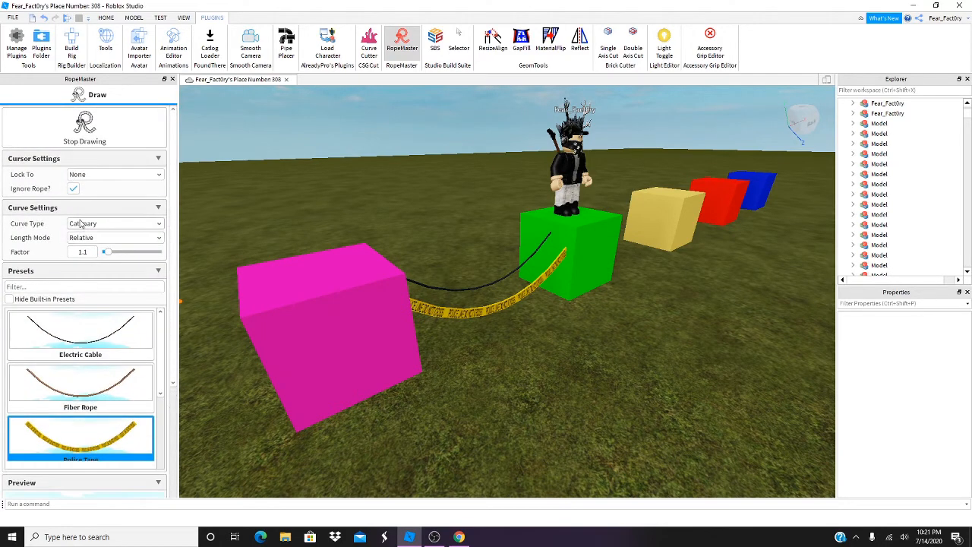
Set the rope curve type to Line and restart drawing with the Electric Cable preset
{"action": "left_click", "coordinate": [84, 142]}
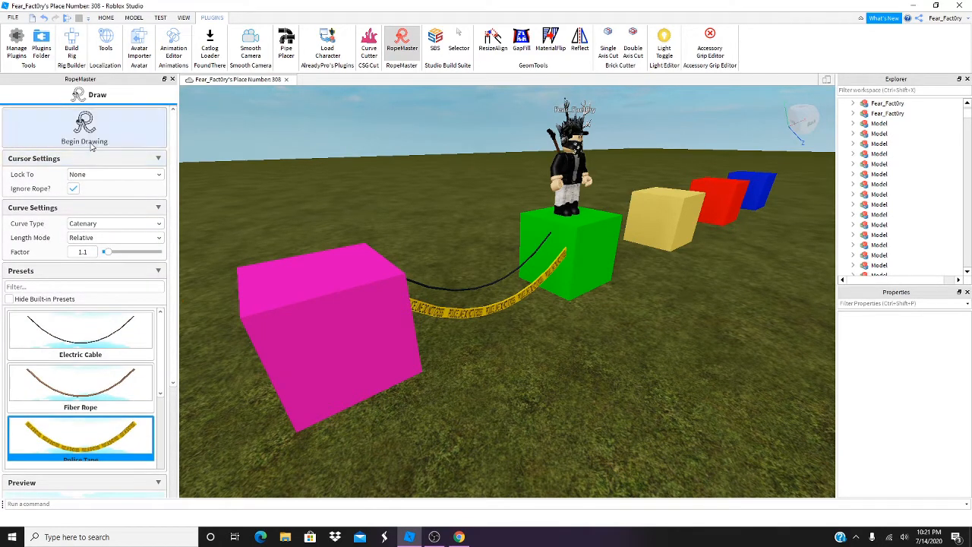
{"action": "left_click", "coordinate": [98, 227]}
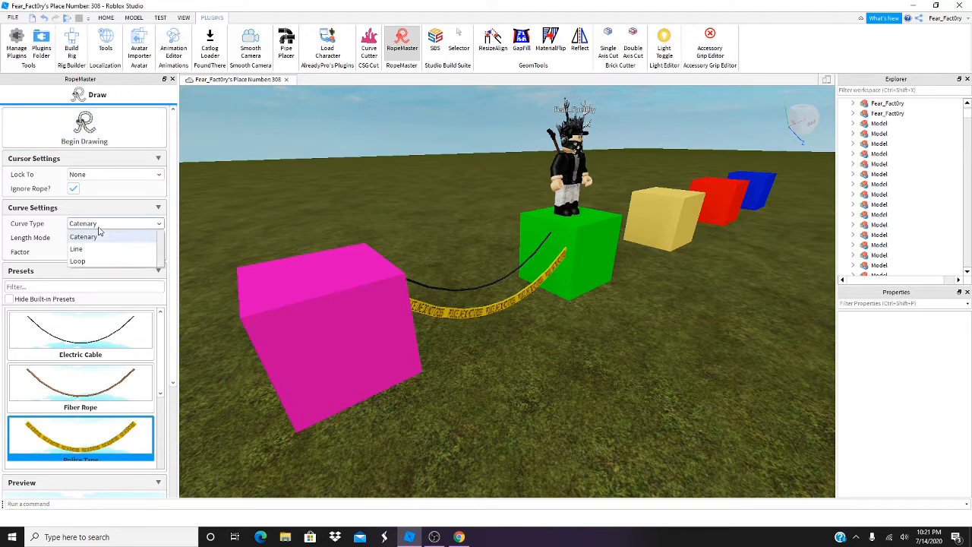
{"action": "left_click", "coordinate": [77, 249]}
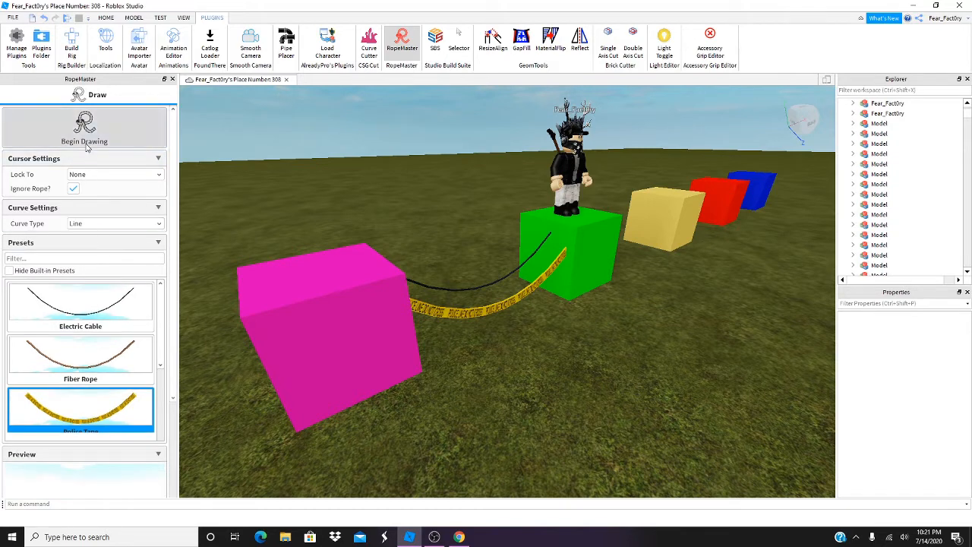
{"action": "left_click", "coordinate": [91, 306]}
Draw a straight electric cable from the green block to the facing side of the pink block
{"action": "right_click_drag", "start_coordinate": [227, 303], "coordinate": [231, 285]}
{"action": "scroll", "coordinate": [311, 291], "scroll_direction": "up", "scroll_amount": 5}
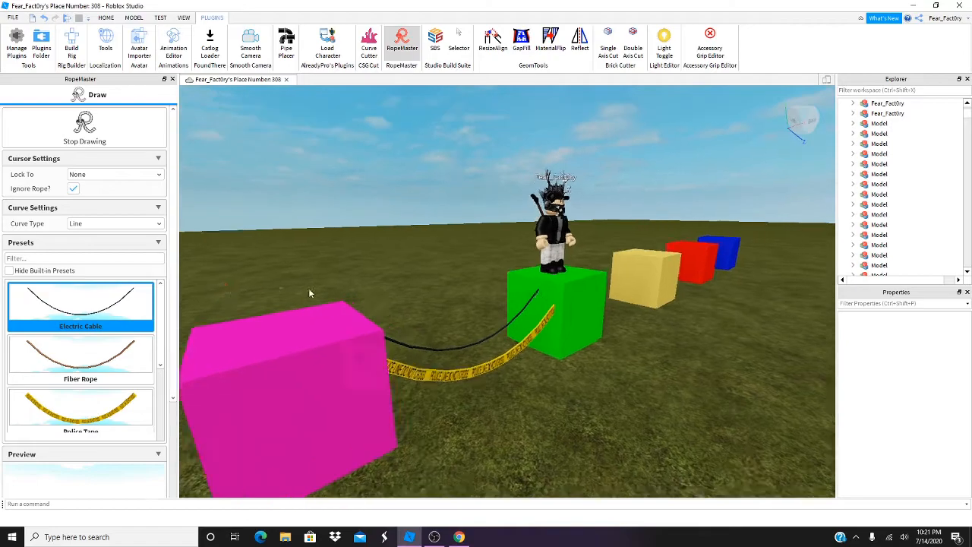
{"action": "left_click", "coordinate": [544, 298]}
{"action": "mouse_move", "coordinate": [544, 298]}
{"action": "right_mouse_down"}
{"action": "mouse_move", "coordinate": [528, 304]}
{"action": "mouse_move", "coordinate": [531, 295]}
{"action": "right_mouse_up"}
{"action": "left_click", "coordinate": [648, 210]}
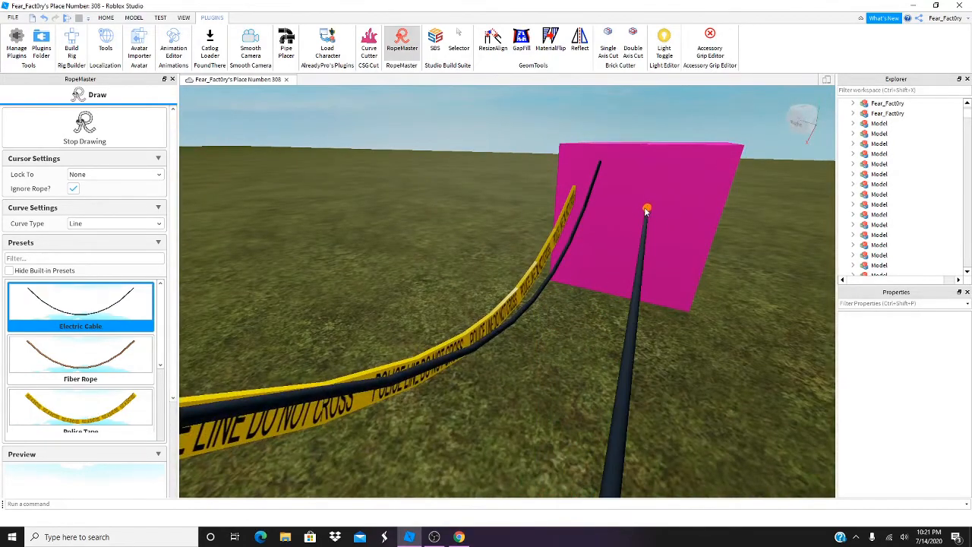
{"action": "right_click_drag", "start_coordinate": [648, 210], "coordinate": [585, 226]}
{"action": "key", "text": "s"}
{"action": "key", "text": "a"}
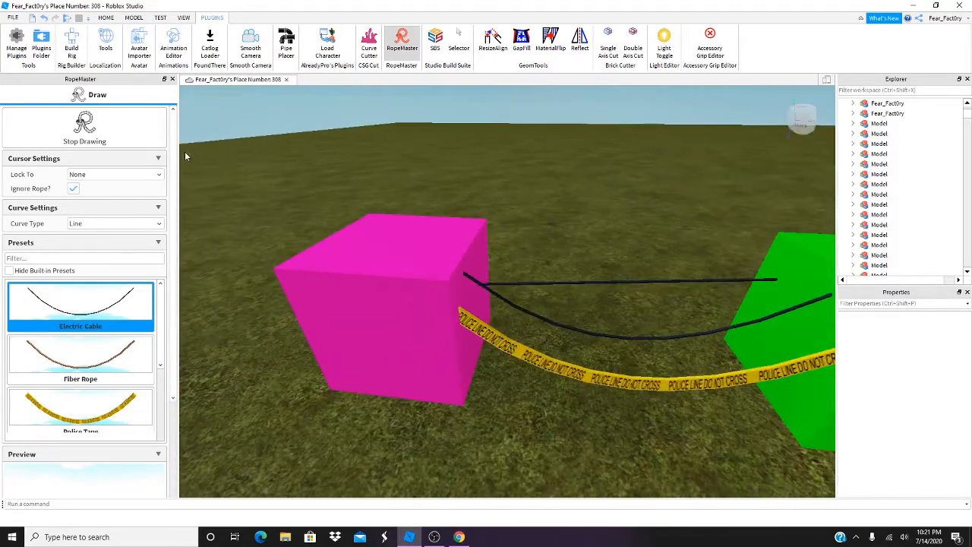
Set the rope curve type to Loop and draw a circular Electric Cable loop through the pink block
{"action": "left_click", "coordinate": [128, 225]}
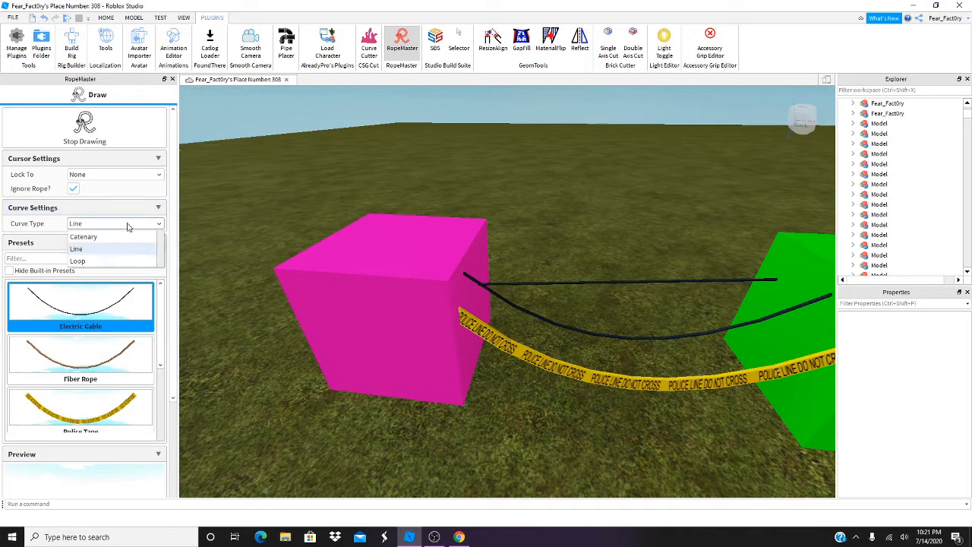
{"action": "left_click", "coordinate": [125, 261]}
{"action": "key", "text": "w"}
{"action": "right_click_drag", "start_coordinate": [301, 302], "coordinate": [307, 302]}
{"action": "left_click", "coordinate": [549, 262]}
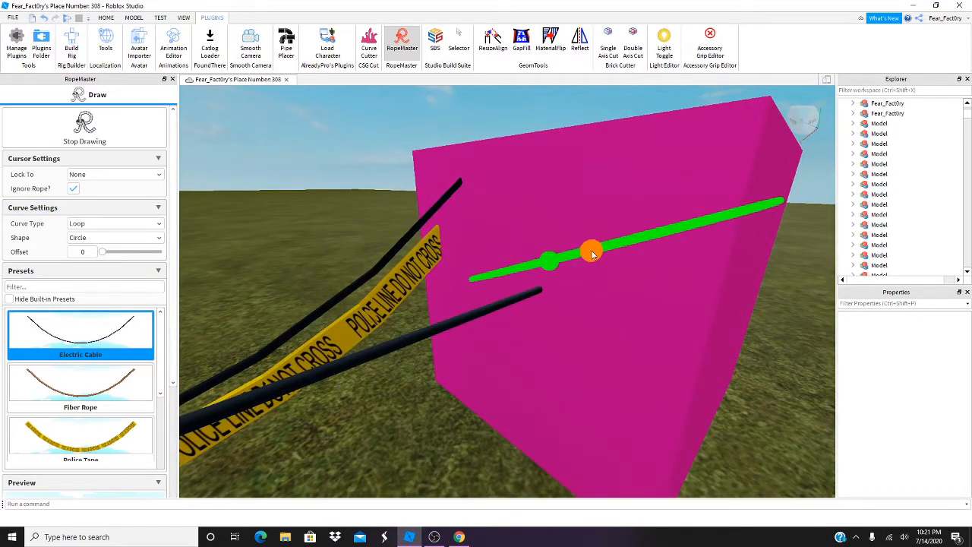
{"action": "key", "text": "s"}
{"action": "key", "text": "s"}
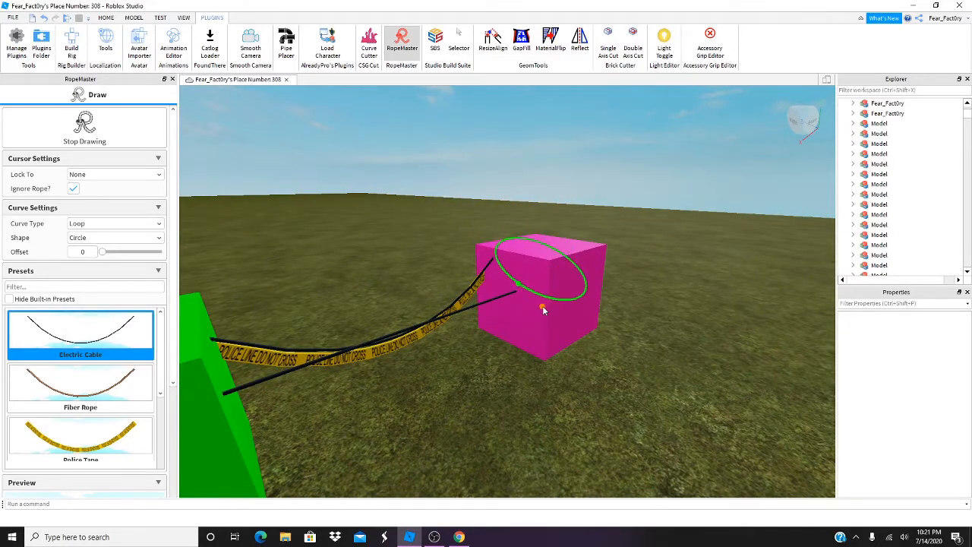
{"action": "right_click_drag", "start_coordinate": [543, 309], "coordinate": [542, 307]}
{"action": "key", "text": "w"}
{"action": "key", "text": "s"}
{"action": "key", "text": "s"}
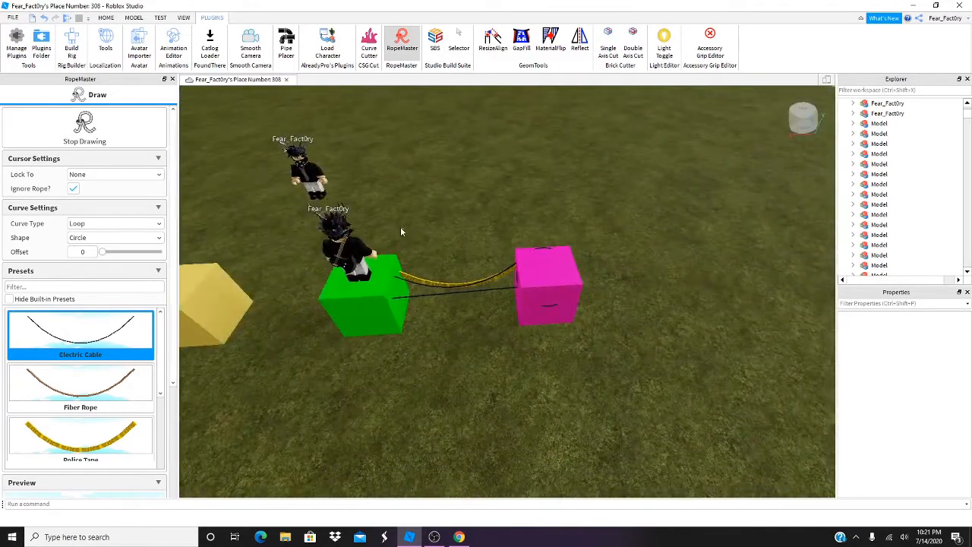
{"action": "right_click_drag", "start_coordinate": [401, 229], "coordinate": [406, 239]}
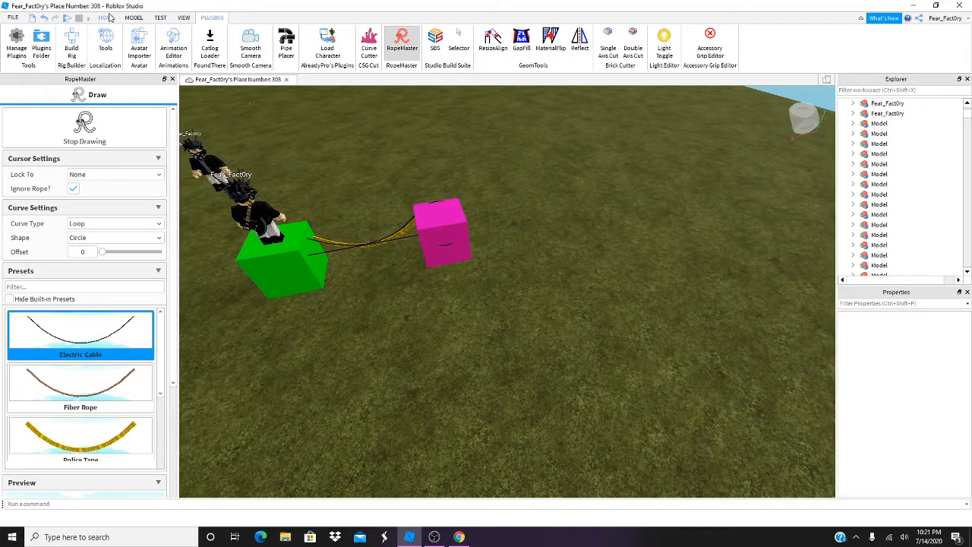
Insert a blue cylinder on the grass near the pink block and wrap an electric cable loop around it
{"action": "left_click", "coordinate": [105, 17]}
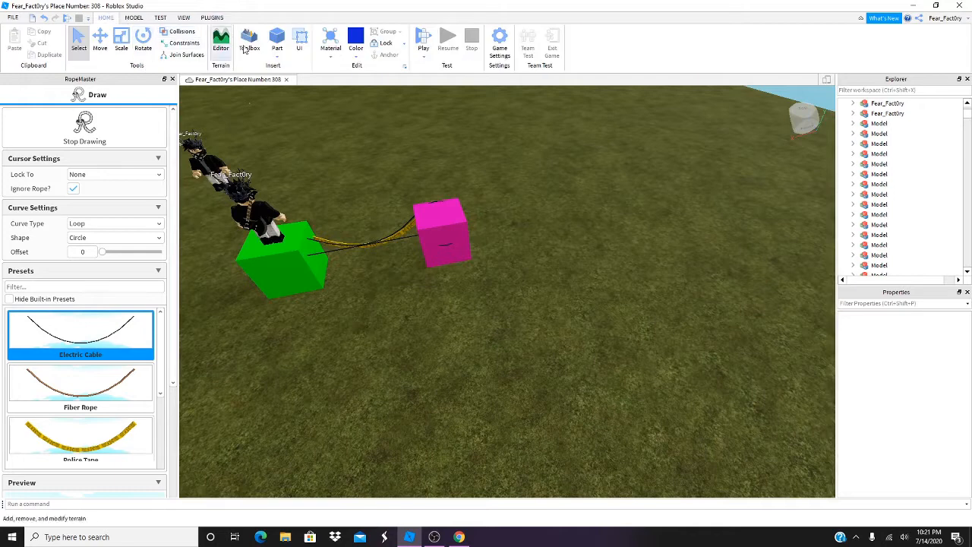
{"action": "left_click", "coordinate": [282, 55]}
{"action": "left_click", "coordinate": [297, 100]}
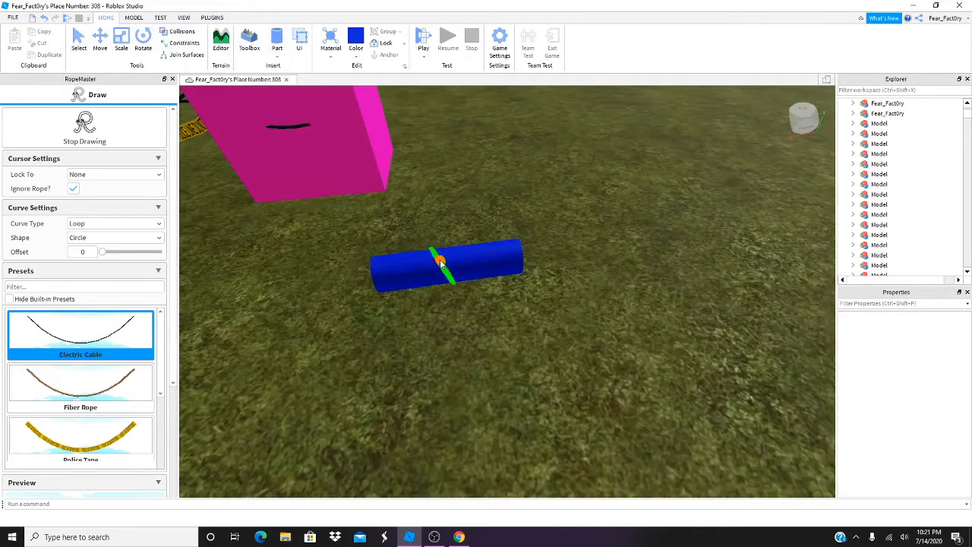
{"action": "left_click", "coordinate": [441, 262]}
{"action": "right_click_drag", "start_coordinate": [378, 216], "coordinate": [377, 216]}
{"action": "scroll", "coordinate": [378, 216], "scroll_direction": "down", "scroll_amount": 10}
Stop drawing and move the pink block sideways, away from the ropes, to inspect the circular cable loop
{"action": "left_click", "coordinate": [78, 39]}
{"action": "left_click", "coordinate": [521, 161]}
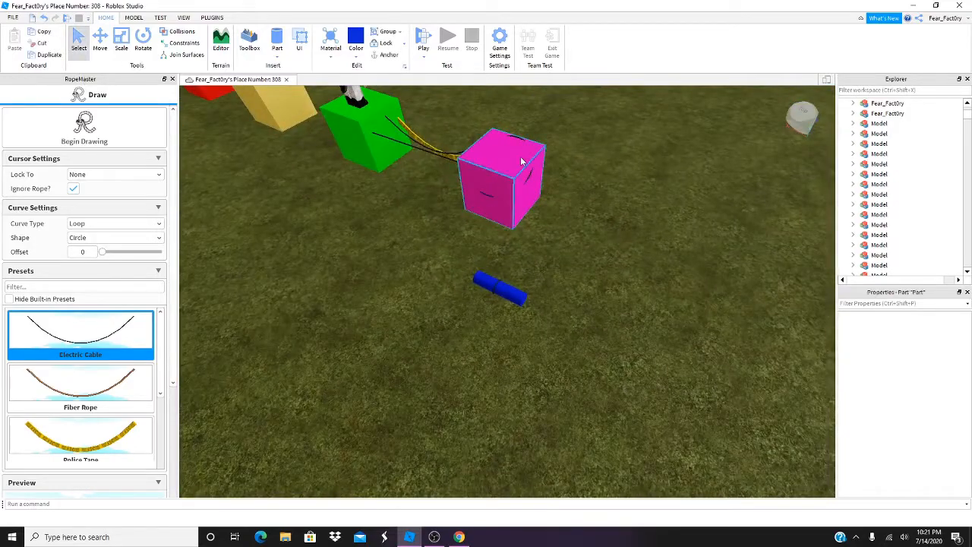
{"action": "left_click", "coordinate": [100, 39]}
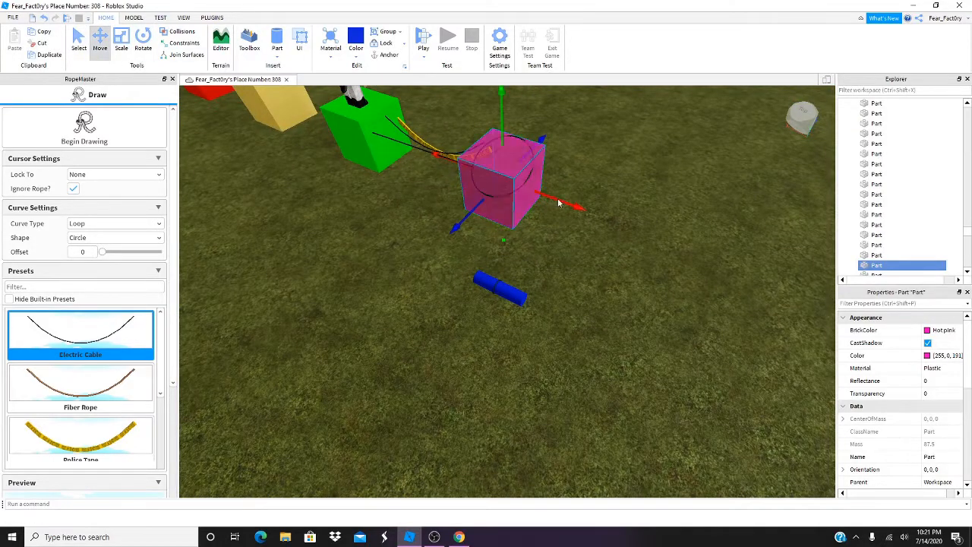
{"action": "left_click_drag", "start_coordinate": [559, 202], "coordinate": [710, 258]}
{"action": "left_click", "coordinate": [559, 246]}
{"action": "key", "text": "w"}
{"action": "right_click_drag", "start_coordinate": [559, 247], "coordinate": [564, 245]}
{"action": "key", "text": "s"}
{"action": "key", "text": "a"}
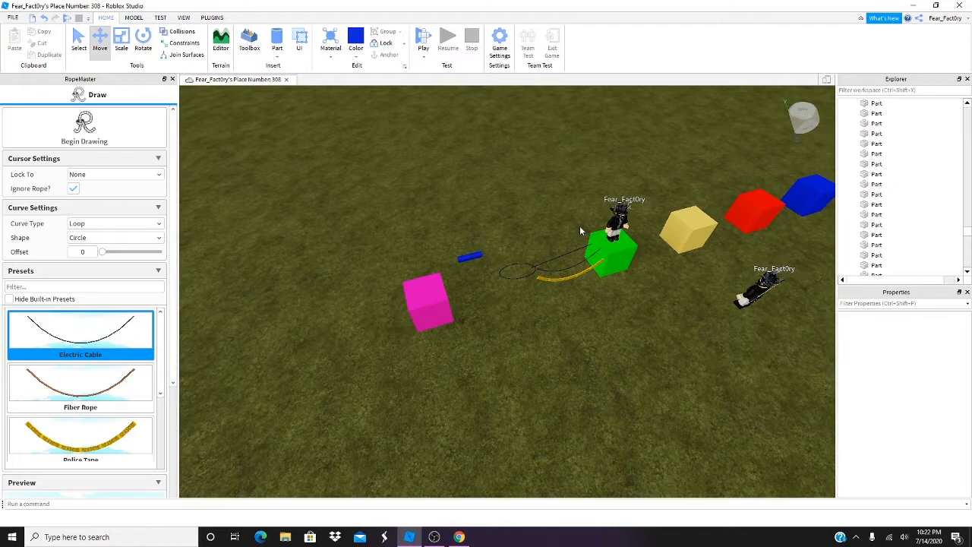
Undo the pink block's move, the cylinder and the drawn ropes
{"action": "key", "text": "ctrl+z"}
{"action": "key", "text": "ctrl+z"}
{"action": "key", "text": "ctrl+z"}
{"action": "key", "text": "ctrl+z"}
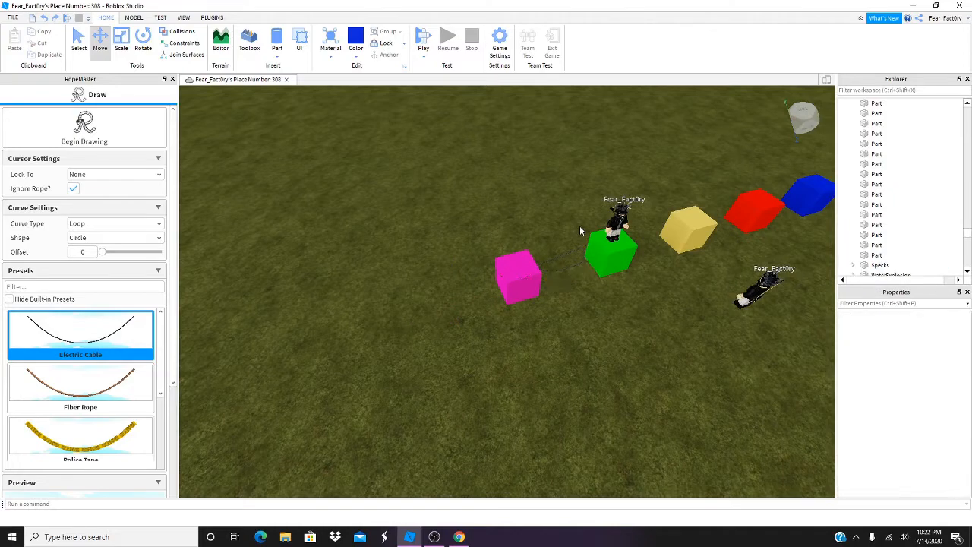
Close the RopeMaster plugin window
{"action": "key", "text": "d"}
{"action": "right_click_drag", "start_coordinate": [544, 206], "coordinate": [531, 205]}
{"action": "key", "text": "w"}
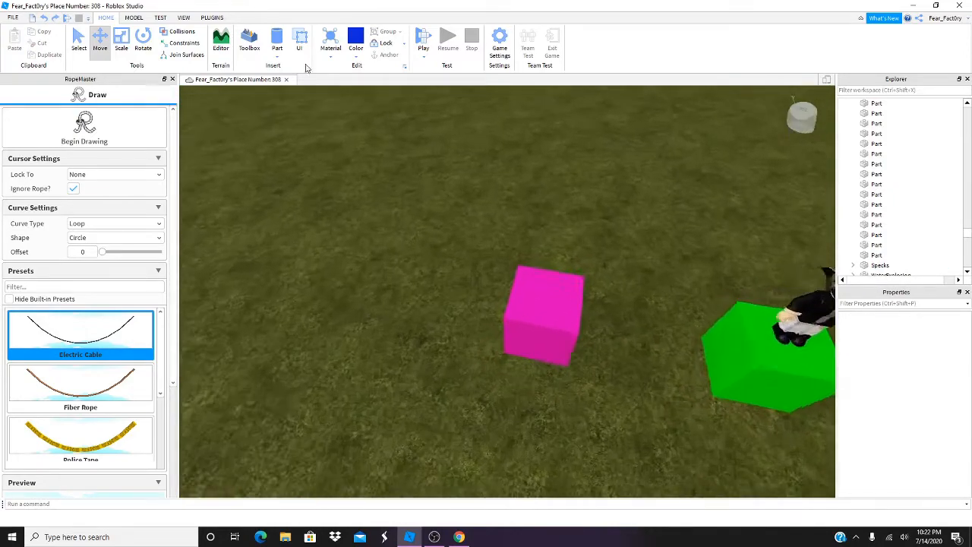
{"action": "key", "text": "d"}
{"action": "left_click", "coordinate": [190, 18]}
{"action": "left_click", "coordinate": [173, 79]}
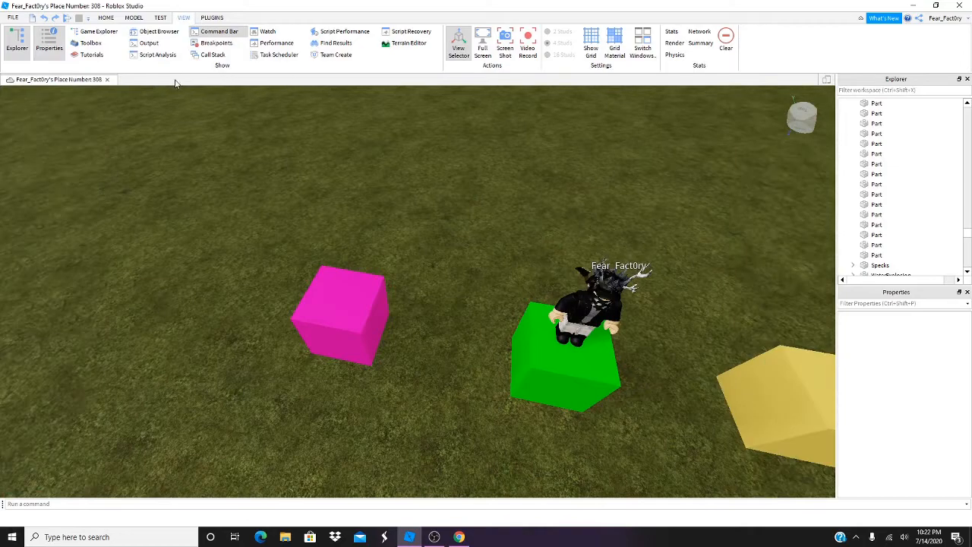
Turn on the SBS toolset of the Studio Build Suite plugin
{"action": "key", "text": "w"}
{"action": "left_click", "coordinate": [212, 18]}
{"action": "key", "text": "s"}
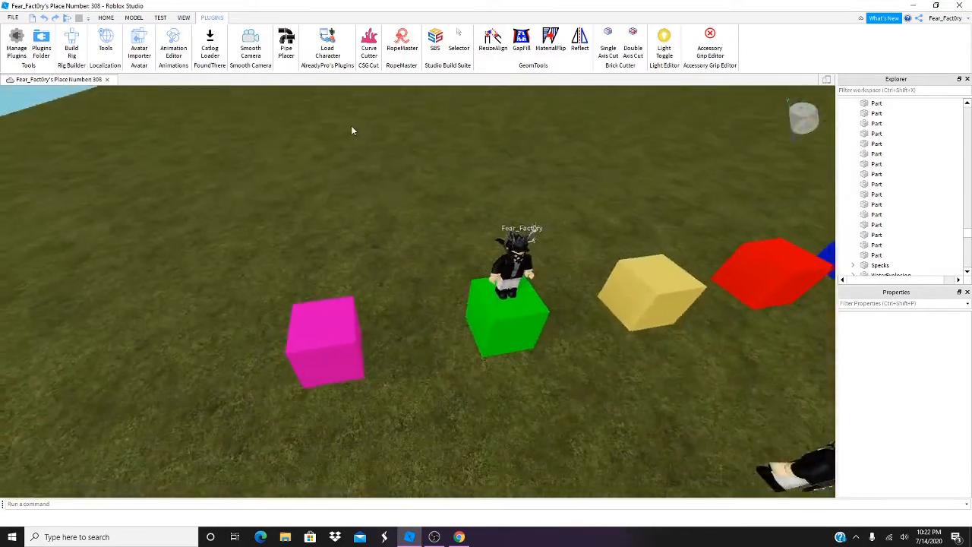
{"action": "key", "text": "w"}
{"action": "left_click", "coordinate": [437, 45]}
{"action": "key", "text": "a"}
{"action": "right_click_drag", "start_coordinate": [374, 156], "coordinate": [374, 156]}
{"action": "key", "text": "d"}
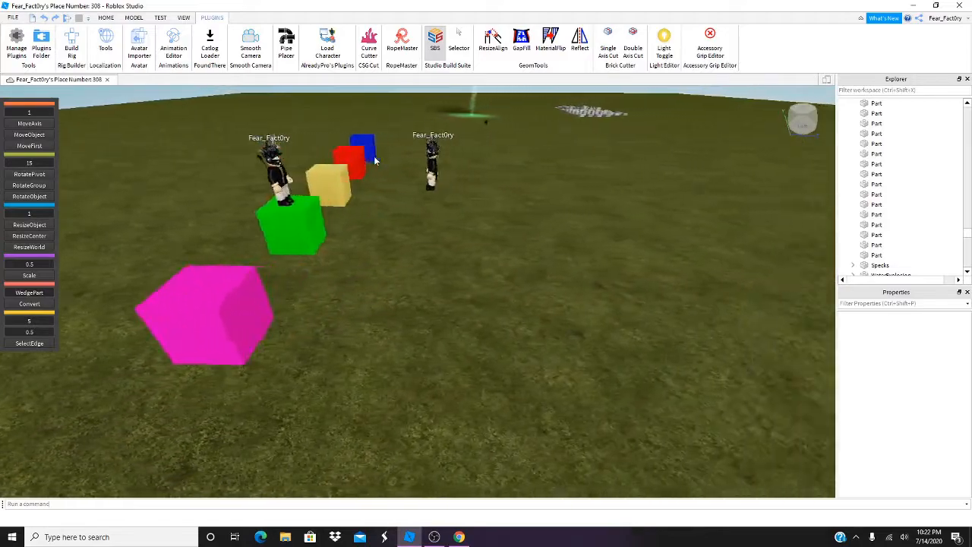
Compare the built-in move, scale, rotate and snapping tools with the Studio Build Suite tools
{"action": "left_click", "coordinate": [105, 17]}
{"action": "right_click_drag", "start_coordinate": [284, 148], "coordinate": [285, 147]}
{"action": "key", "text": "a"}
{"action": "key", "text": "w"}
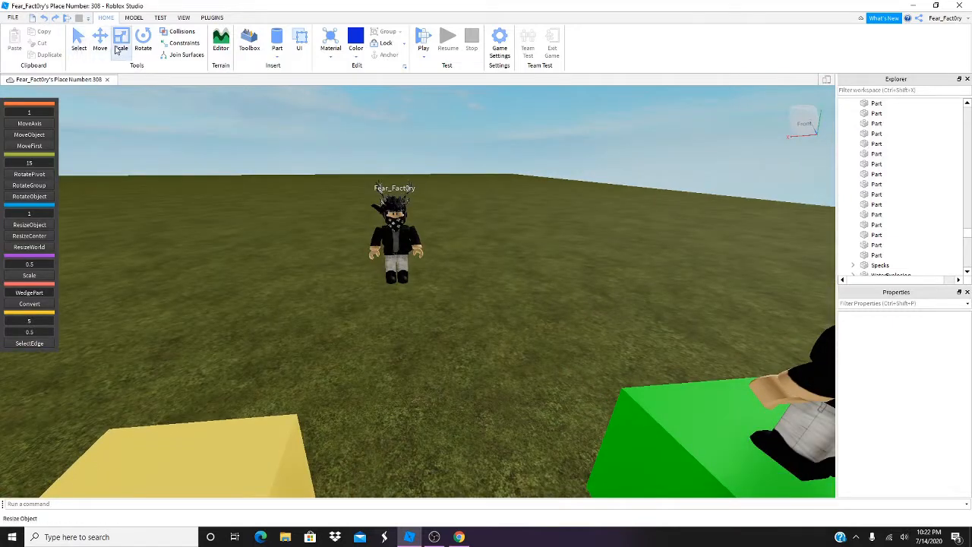
{"action": "left_click", "coordinate": [134, 17]}
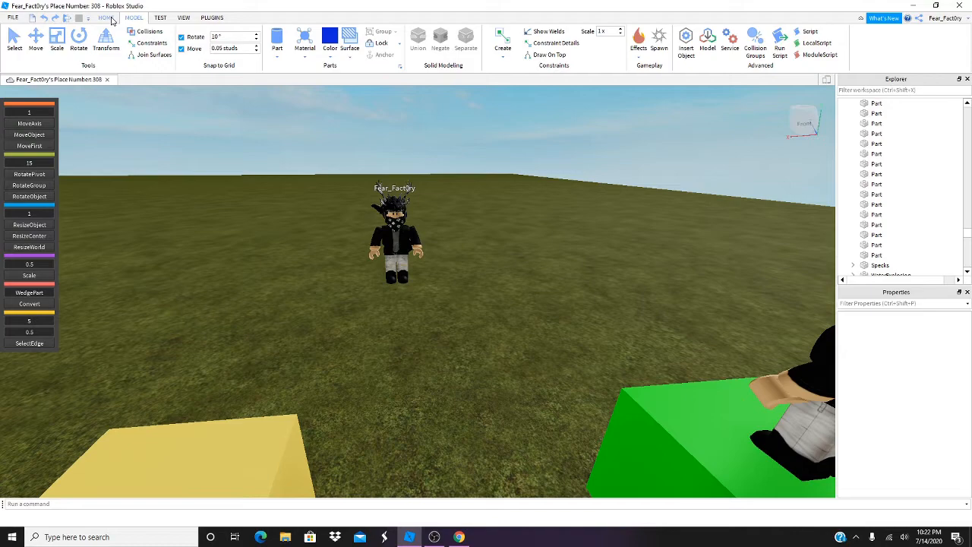
{"action": "left_click", "coordinate": [112, 20]}
{"action": "right_click_drag", "start_coordinate": [182, 179], "coordinate": [182, 179]}
{"action": "key", "text": "s"}
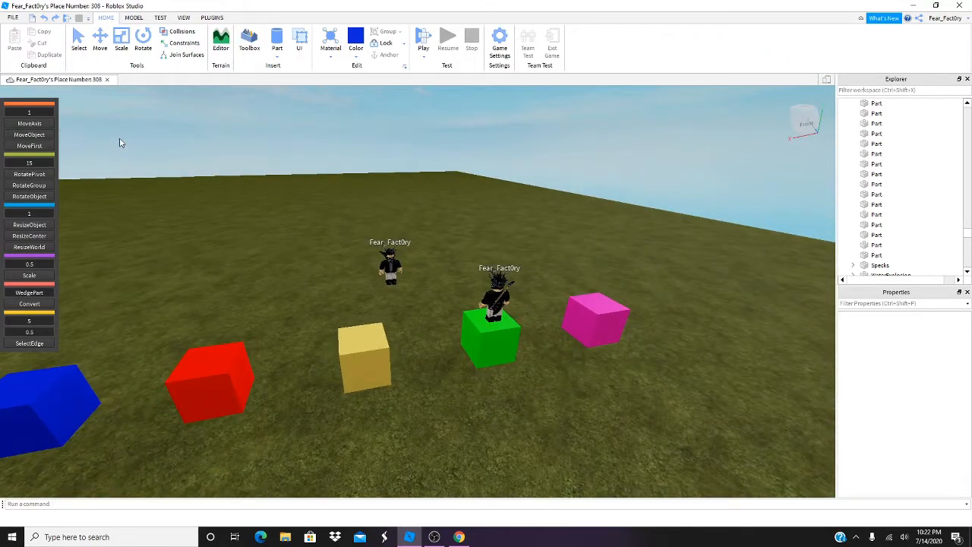
{"action": "right_click_drag", "start_coordinate": [257, 204], "coordinate": [252, 197]}
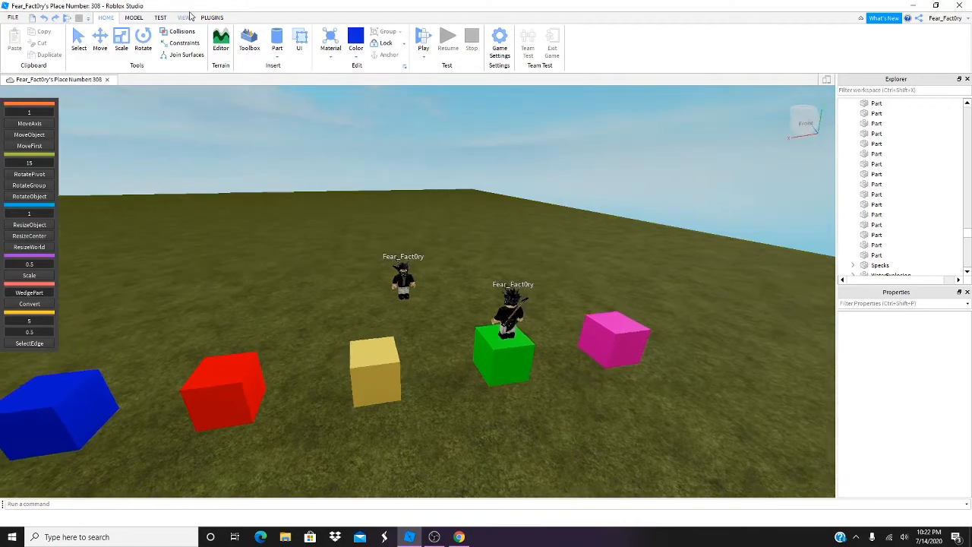
{"action": "left_click", "coordinate": [136, 19]}
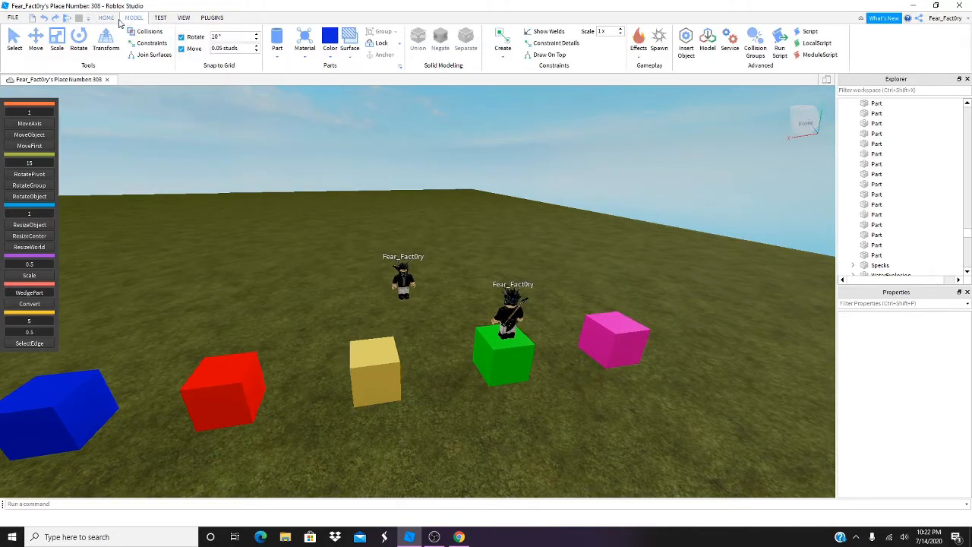
{"action": "left_click", "coordinate": [112, 19]}
Activate the MoveAxis tool with an increment of 1 and select the avatar standing on the grass
{"action": "key", "text": "w"}
{"action": "right_click_drag", "start_coordinate": [201, 182], "coordinate": [193, 180]}
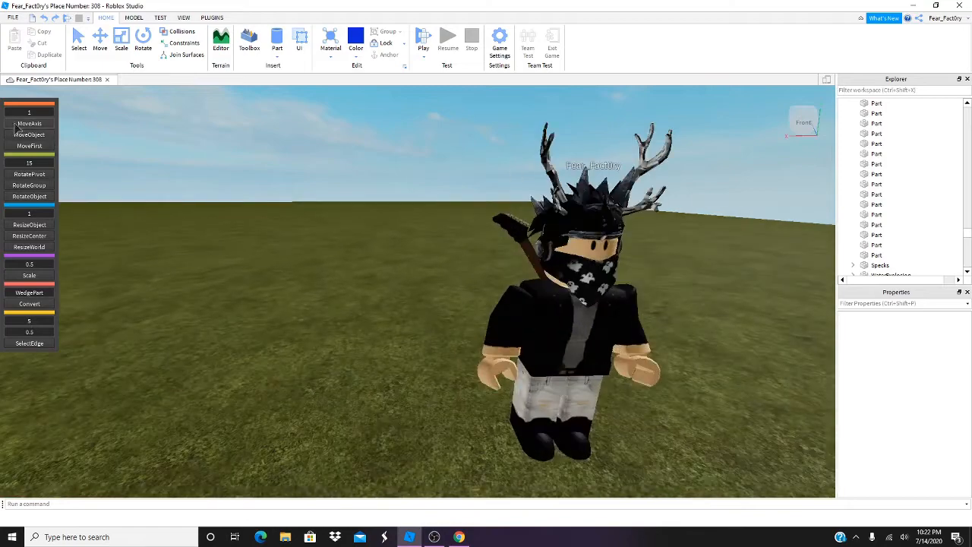
{"action": "left_click", "coordinate": [604, 336]}
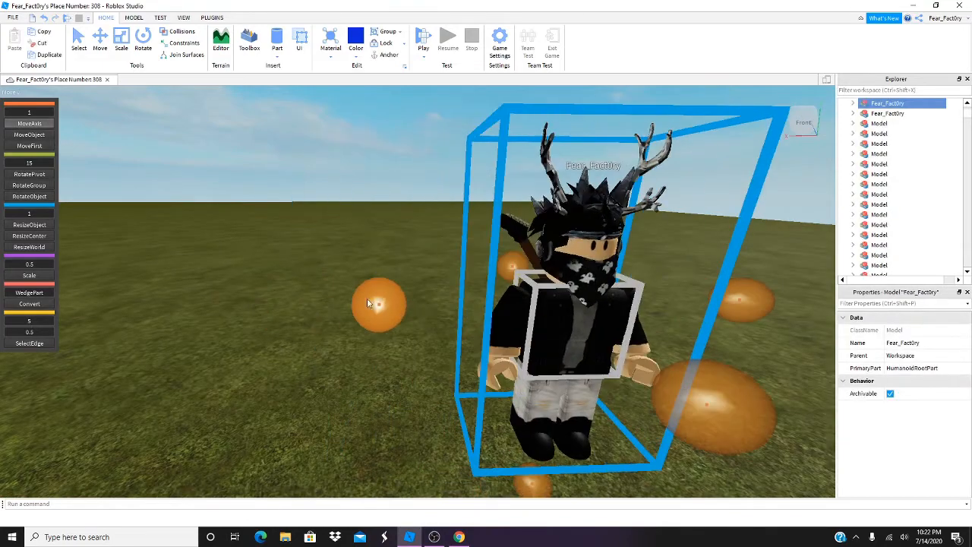
{"action": "right_click_drag", "start_coordinate": [395, 311], "coordinate": [385, 263]}
{"action": "scroll", "coordinate": [411, 275], "scroll_direction": "down", "scroll_amount": 6}
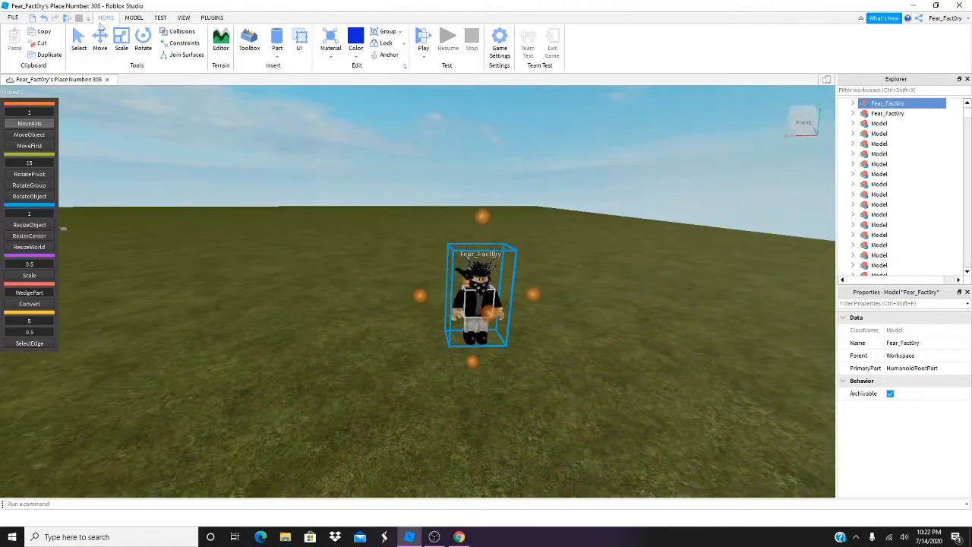
Try sliding the avatar sideways with the standard Move tool and undo it
{"action": "left_click", "coordinate": [100, 42]}
{"action": "left_click_drag", "start_coordinate": [409, 300], "coordinate": [383, 312]}
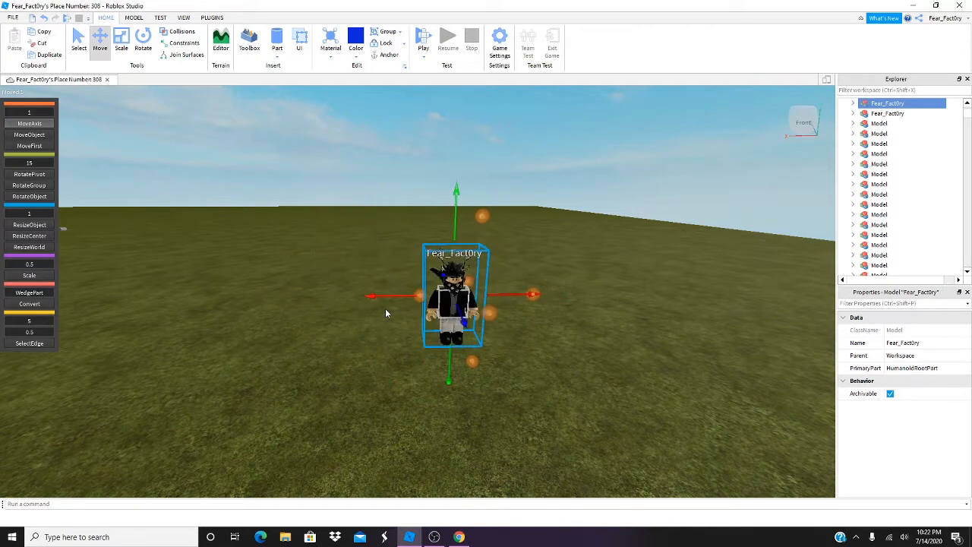
{"action": "key", "text": "ctrl+z"}
{"action": "left_click", "coordinate": [386, 312]}
Move the selected avatar sideways, up off the ground and partway back using the orange MoveAxis handles
{"action": "left_click", "coordinate": [478, 311]}
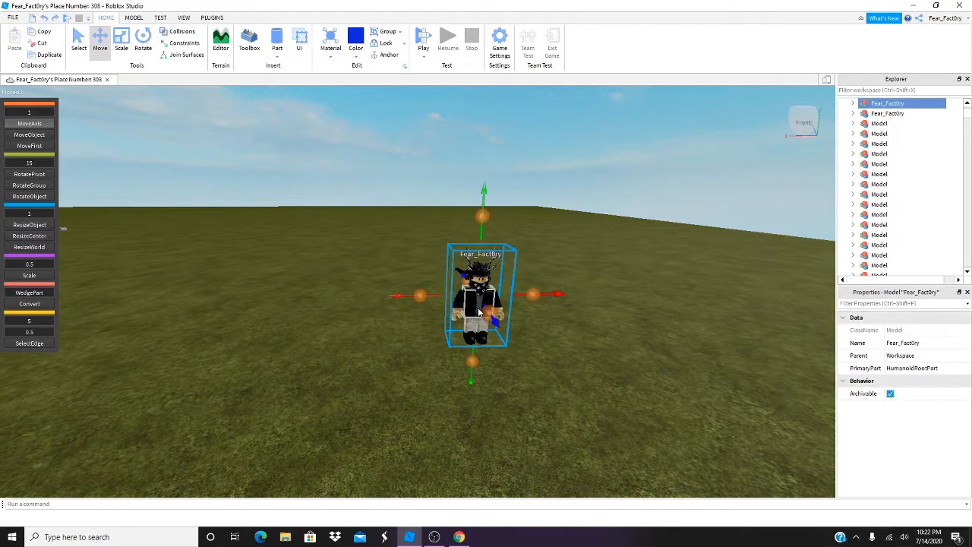
{"action": "left_click_drag", "start_coordinate": [423, 305], "coordinate": [322, 298]}
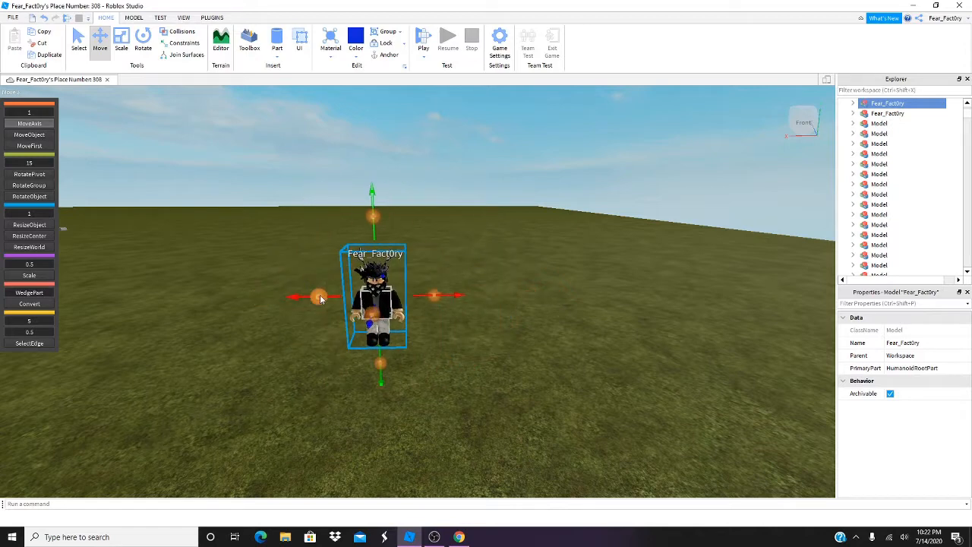
{"action": "left_click_drag", "start_coordinate": [370, 217], "coordinate": [363, 160]}
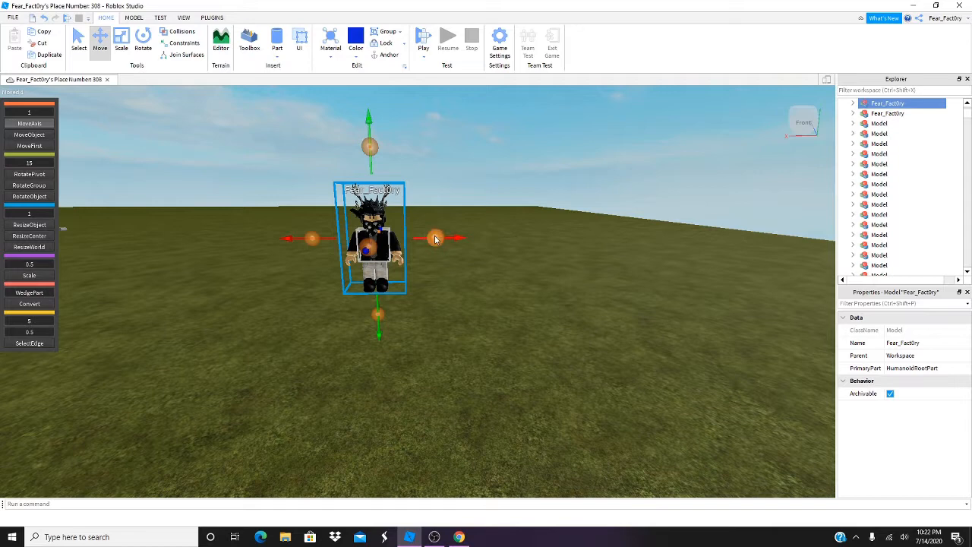
{"action": "left_click_drag", "start_coordinate": [435, 240], "coordinate": [489, 266]}
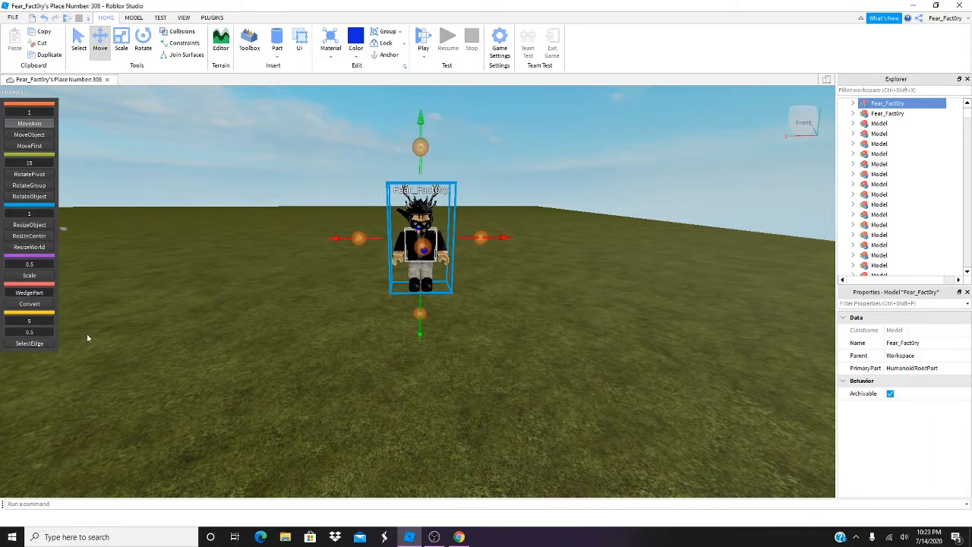
Reposition the floating avatar down on the grass beside the blocks and deselect it
{"action": "left_click", "coordinate": [133, 259]}
{"action": "right_click_drag", "start_coordinate": [158, 257], "coordinate": [274, 215]}
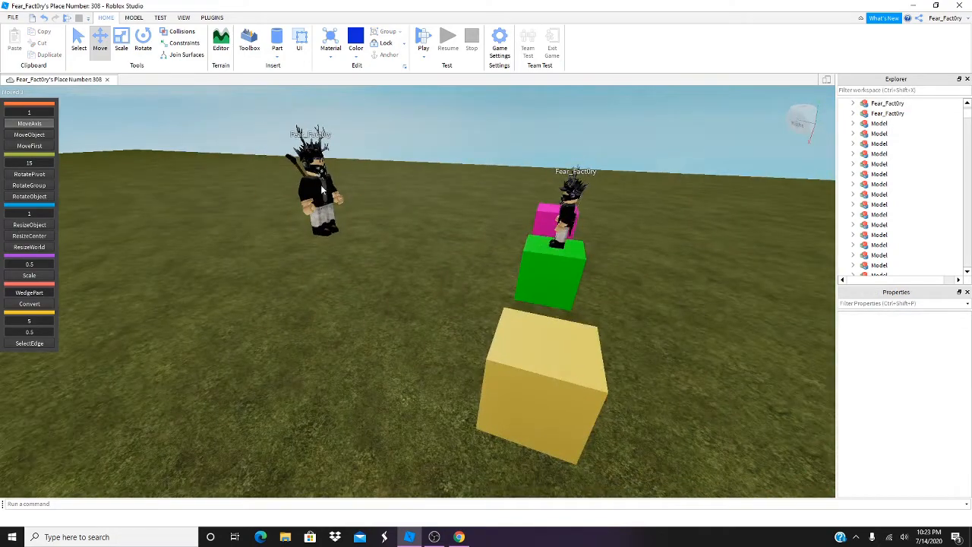
{"action": "left_click_drag", "start_coordinate": [322, 188], "coordinate": [361, 313]}
{"action": "left_click", "coordinate": [208, 297]}
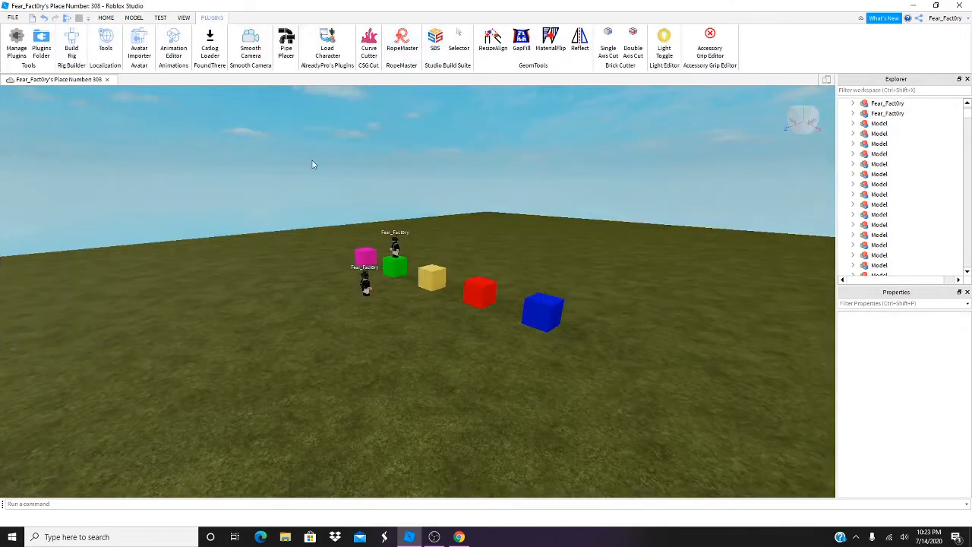
Activate the Studio Build Suite's Selector, select the blue block with it and clear the selection
{"action": "right_click_drag", "start_coordinate": [314, 162], "coordinate": [318, 188]}
{"action": "key", "text": "a"}
{"action": "key", "text": "d"}
{"action": "key", "text": "w"}
{"action": "key", "text": "s"}
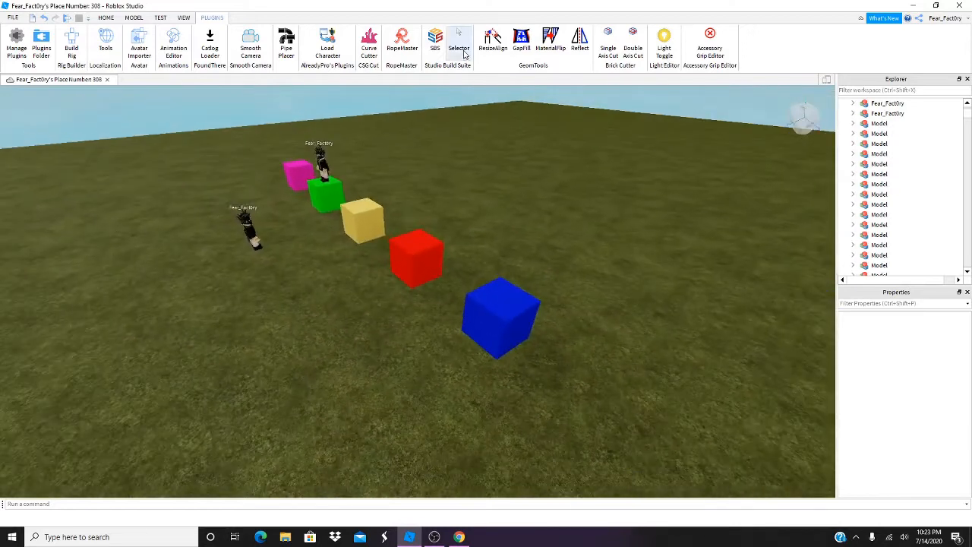
{"action": "left_click", "coordinate": [499, 303]}
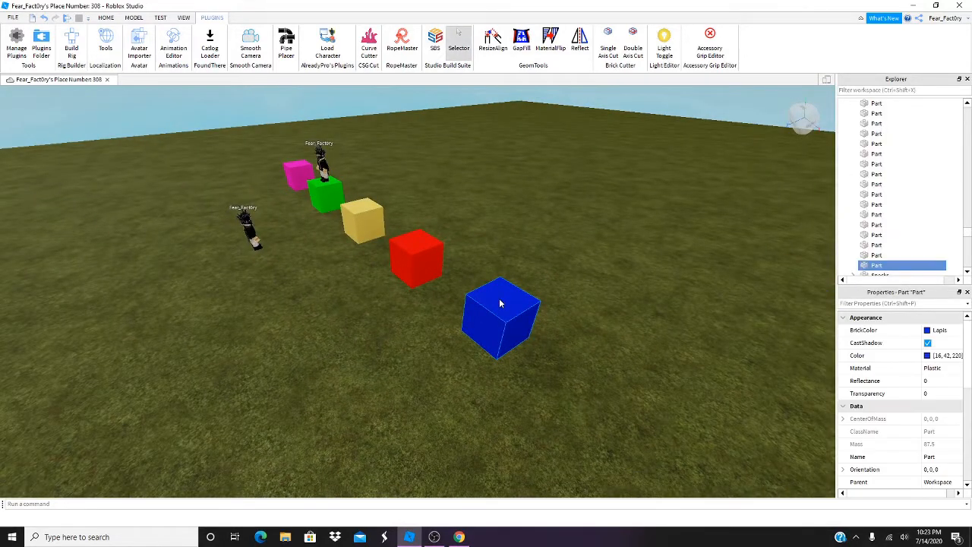
{"action": "left_click", "coordinate": [483, 143]}
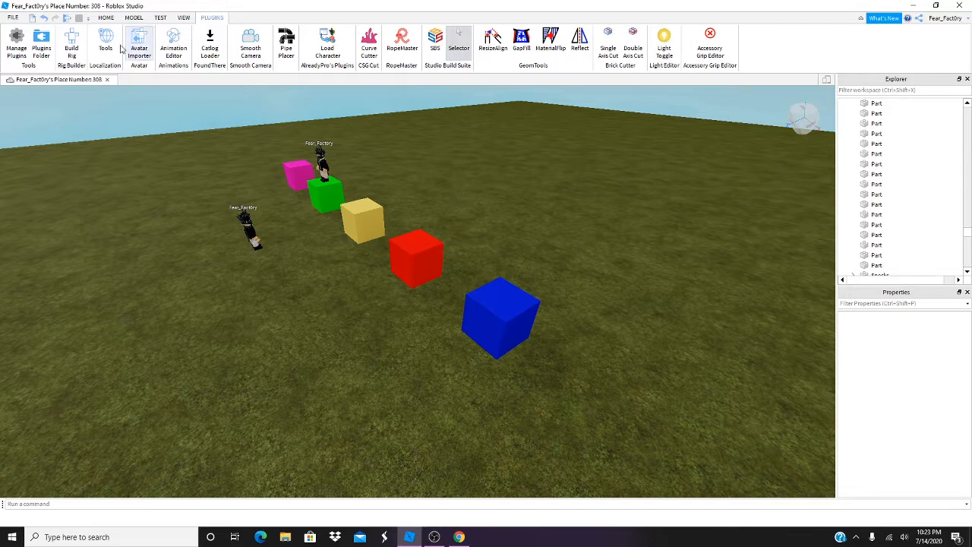
{"action": "left_click", "coordinate": [106, 17]}
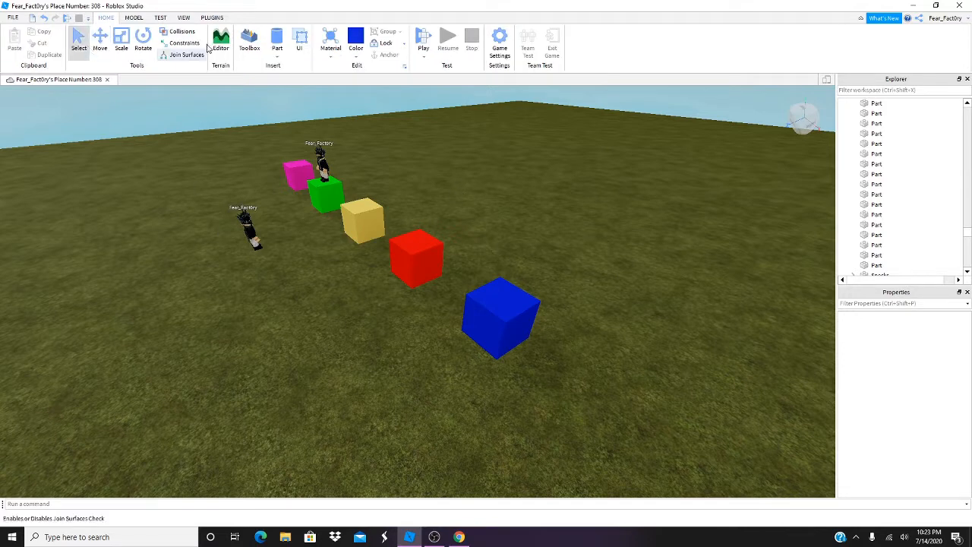
{"action": "left_click", "coordinate": [212, 17]}
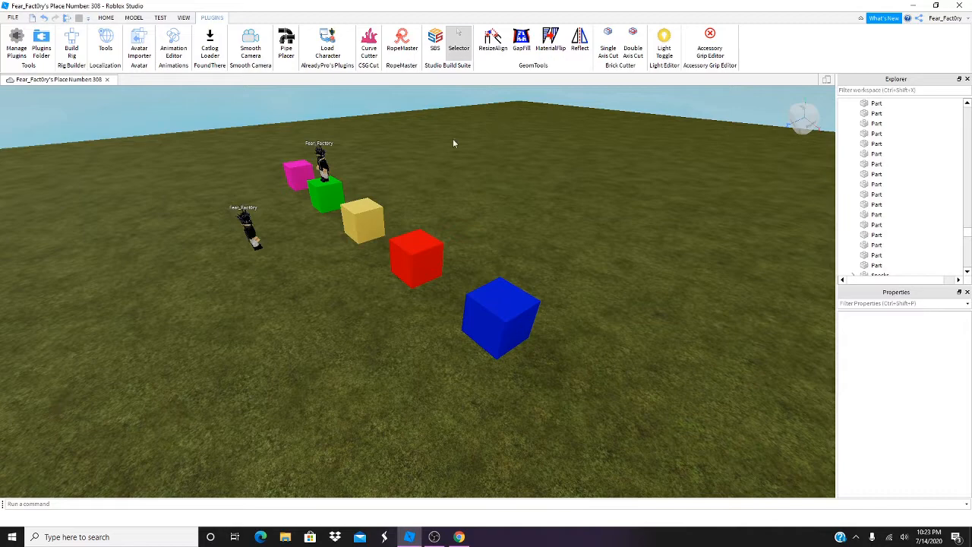
Select the blue block, focus the view on it, try dragging it with the standard Move tool and deselect it
{"action": "left_click", "coordinate": [501, 306]}
{"action": "key", "text": "f"}
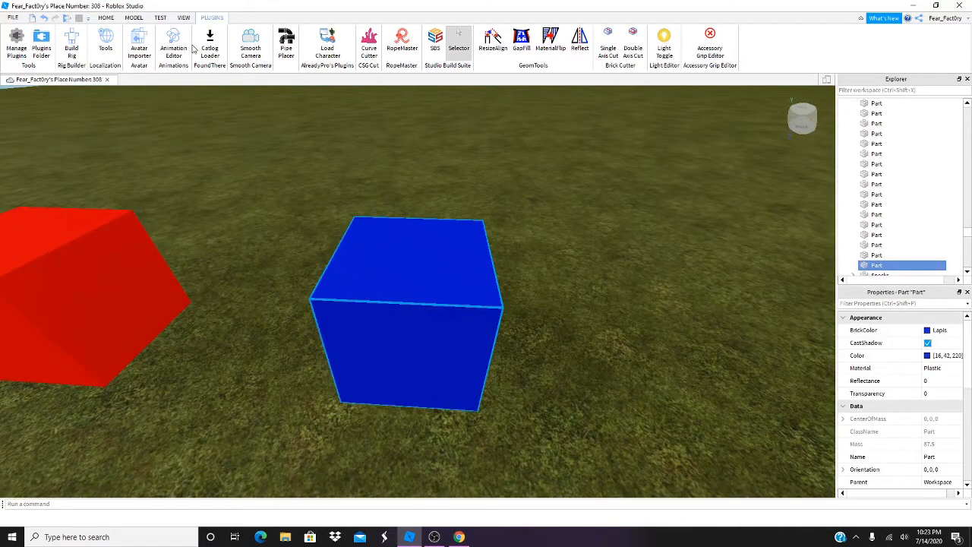
{"action": "left_click", "coordinate": [107, 17]}
{"action": "left_click", "coordinate": [96, 35]}
{"action": "left_click_drag", "start_coordinate": [324, 301], "coordinate": [360, 288]}
{"action": "scroll", "coordinate": [367, 281], "scroll_direction": "down", "scroll_amount": 5}
{"action": "left_click", "coordinate": [404, 247]}
{"action": "key", "text": "s"}
{"action": "right_click_drag", "start_coordinate": [406, 249], "coordinate": [435, 249]}
{"action": "left_click", "coordinate": [188, 19]}
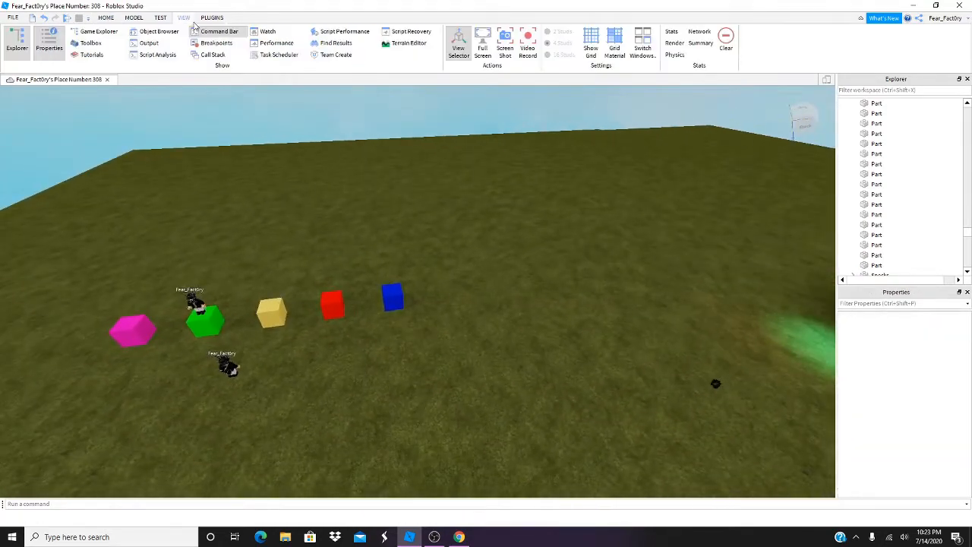
{"action": "left_click", "coordinate": [212, 20]}
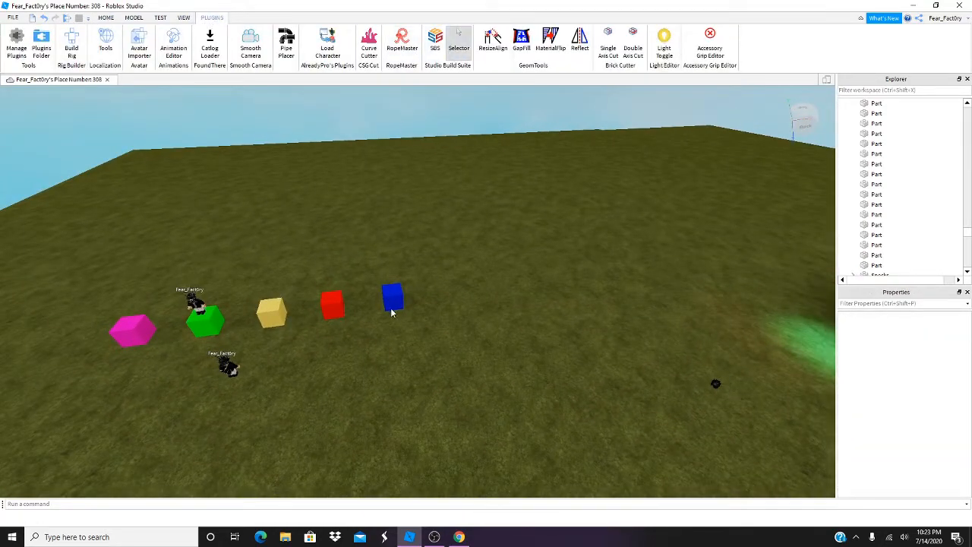
Use the Selector to select the blue block, the red block and the blue block again
{"action": "left_click", "coordinate": [392, 305]}
{"action": "right_click_drag", "start_coordinate": [392, 303], "coordinate": [394, 302]}
{"action": "key", "text": "a"}
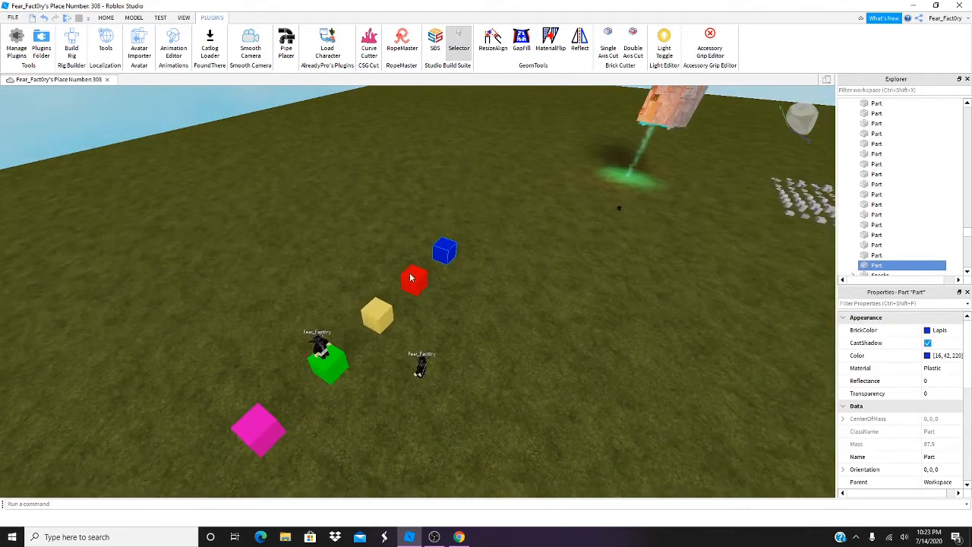
{"action": "left_click", "coordinate": [410, 278]}
{"action": "left_click", "coordinate": [445, 252]}
Turn off the Selector, try moving the blue block across the grass and undo the moves
{"action": "left_click", "coordinate": [466, 52]}
{"action": "mouse_move", "coordinate": [399, 234]}
{"action": "left_mouse_down"}
{"action": "mouse_move", "coordinate": [380, 221]}
{"action": "mouse_move", "coordinate": [386, 227]}
{"action": "left_mouse_up"}
{"action": "left_click", "coordinate": [105, 18]}
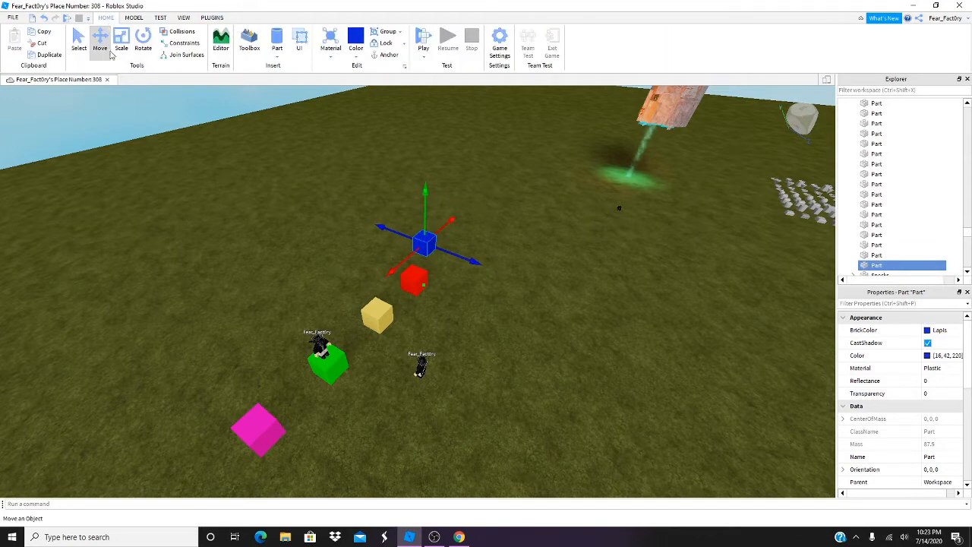
{"action": "left_click_drag", "start_coordinate": [430, 238], "coordinate": [473, 266]}
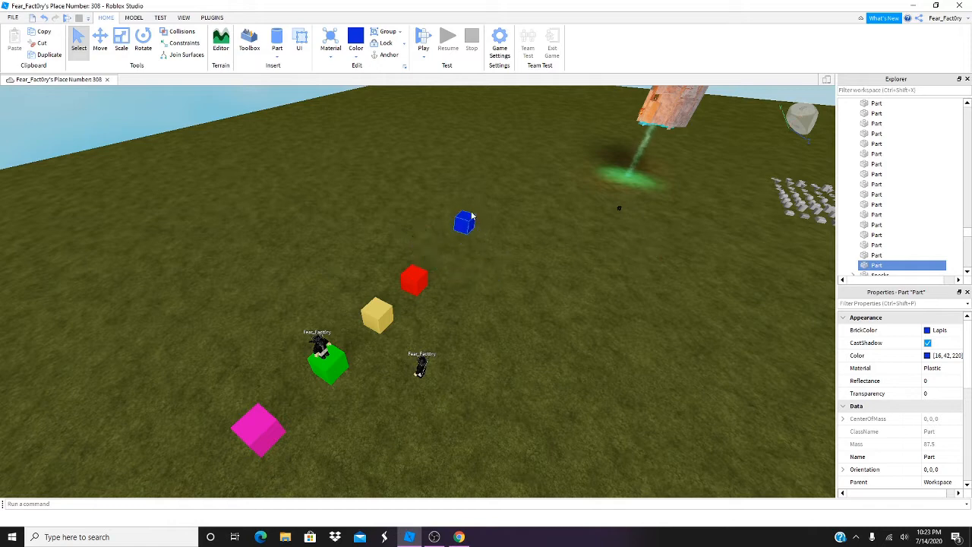
{"action": "left_click", "coordinate": [211, 19]}
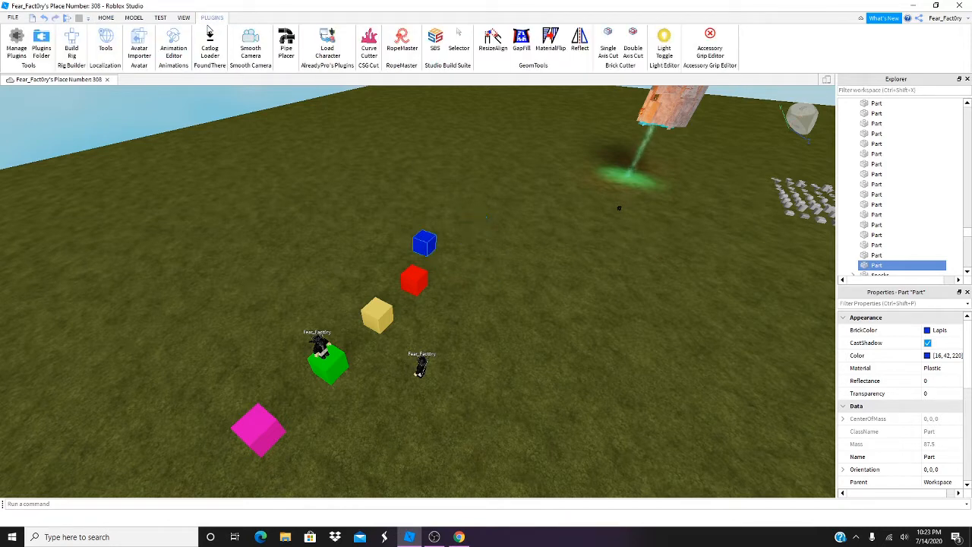
{"action": "key", "text": "ctrl+z"}
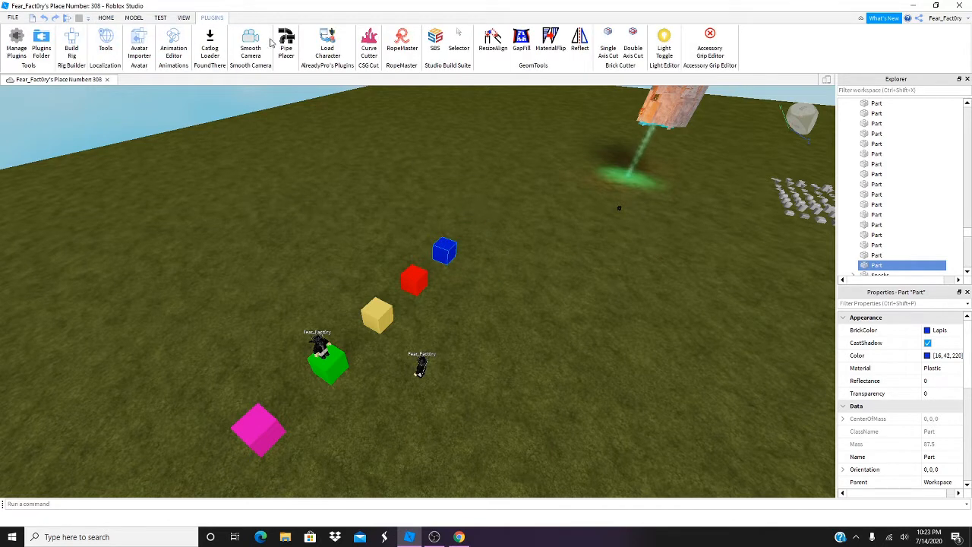
Stretch the red block to meet the blue block using ResizeAlign with the OuterTouch method
{"action": "left_click", "coordinate": [490, 48]}
{"action": "right_click_drag", "start_coordinate": [305, 218], "coordinate": [304, 220]}
{"action": "key", "text": "w"}
{"action": "key", "text": "w"}
{"action": "right_click_drag", "start_coordinate": [393, 279], "coordinate": [393, 279]}
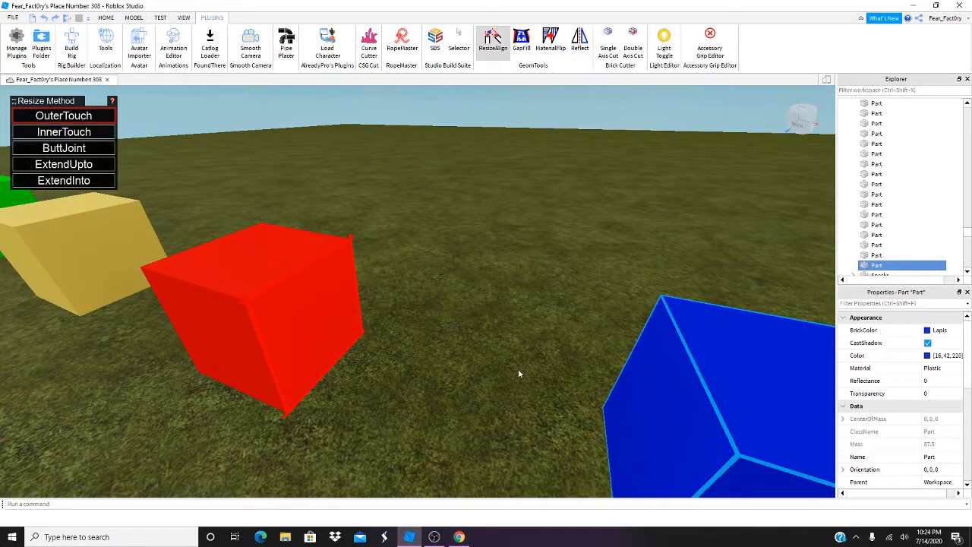
{"action": "left_click", "coordinate": [640, 386]}
{"action": "right_click_drag", "start_coordinate": [481, 292], "coordinate": [481, 292]}
{"action": "key", "text": "s"}
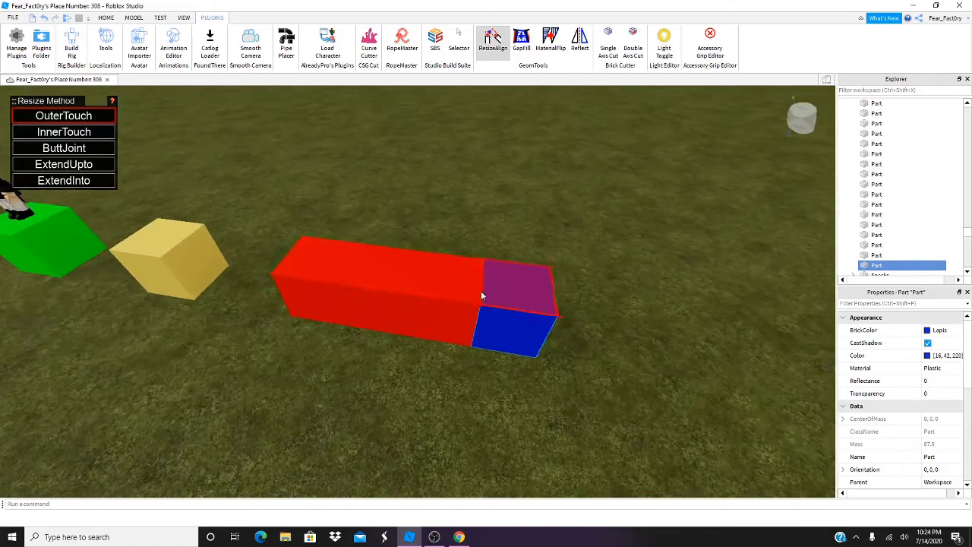
{"action": "right_click_drag", "start_coordinate": [339, 281], "coordinate": [338, 281]}
{"action": "key", "text": "w"}
{"action": "key", "text": "e"}
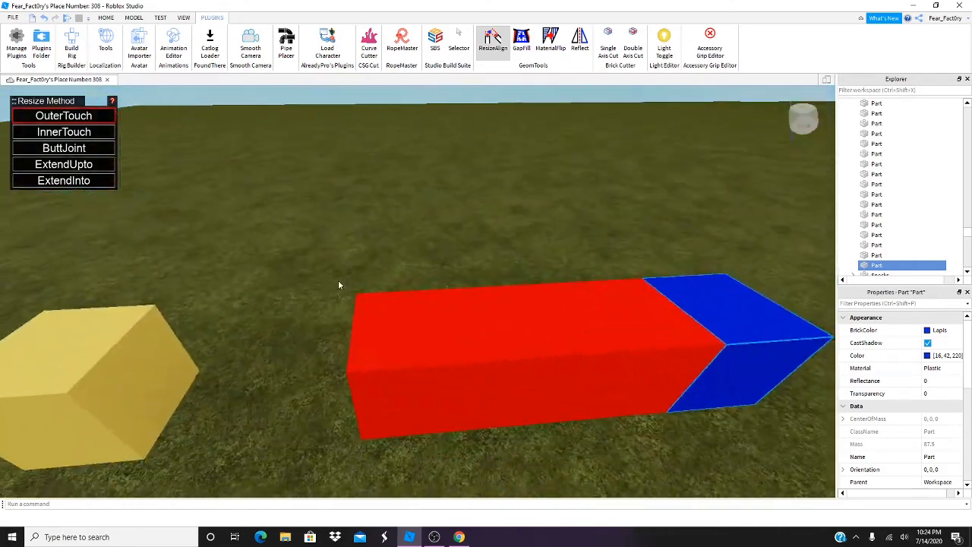
Extend the top of the red block toward the floating house with the ExtendUpto resize method
{"action": "left_click", "coordinate": [68, 168]}
{"action": "right_click_drag", "start_coordinate": [343, 289], "coordinate": [345, 289]}
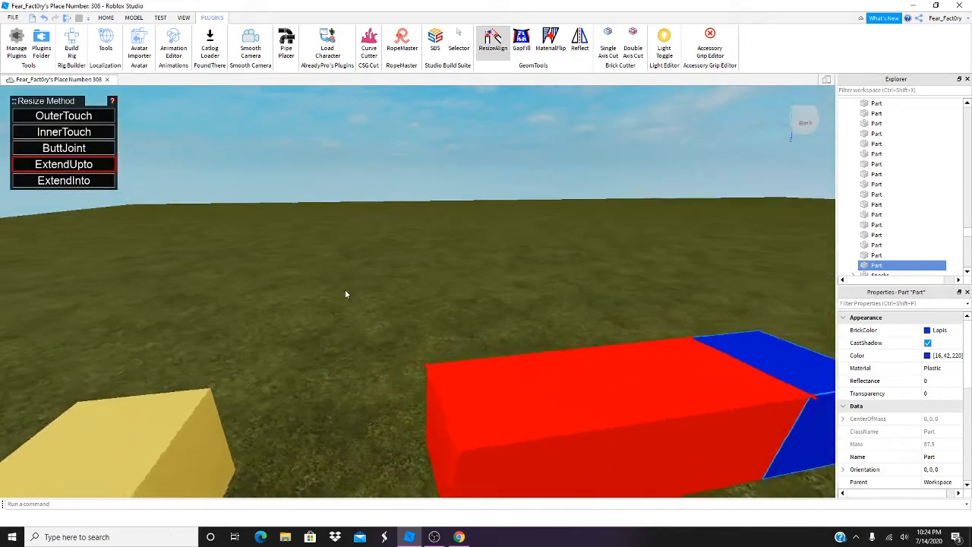
{"action": "key", "text": "a"}
{"action": "key", "text": "d"}
{"action": "right_click_drag", "start_coordinate": [612, 315], "coordinate": [612, 320]}
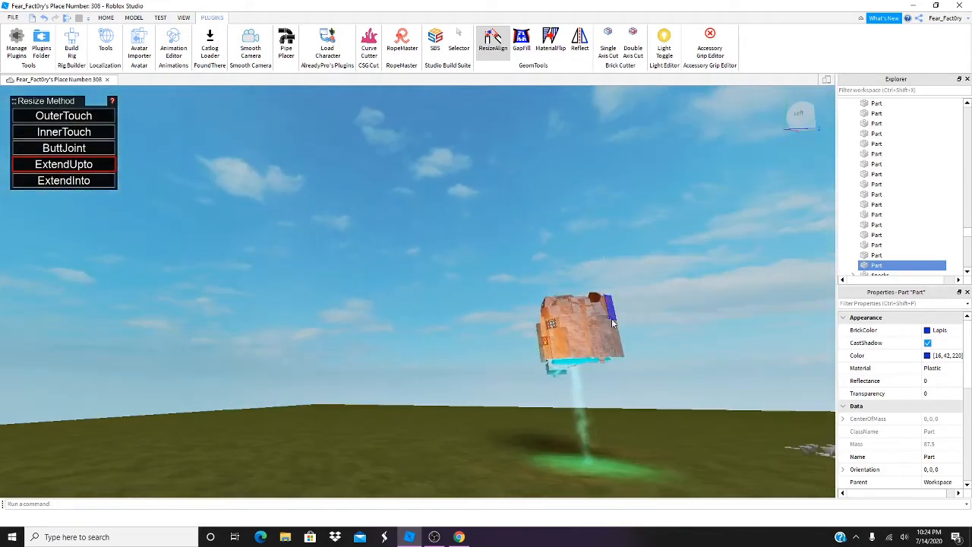
{"action": "key", "text": "f"}
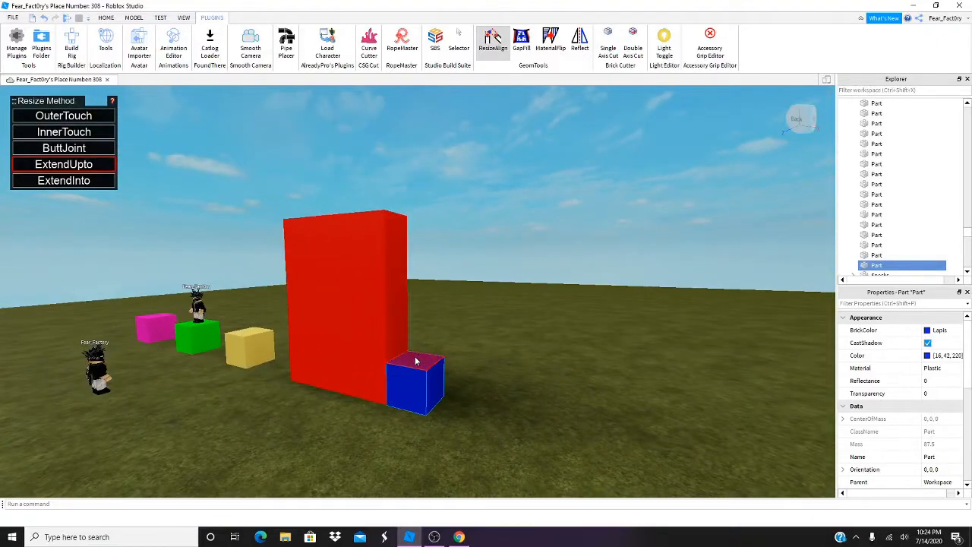
Resize the blue block's top face against the side of the tall red block with the ButtJoint method
{"action": "key", "text": "w"}
{"action": "left_click", "coordinate": [18, 150]}
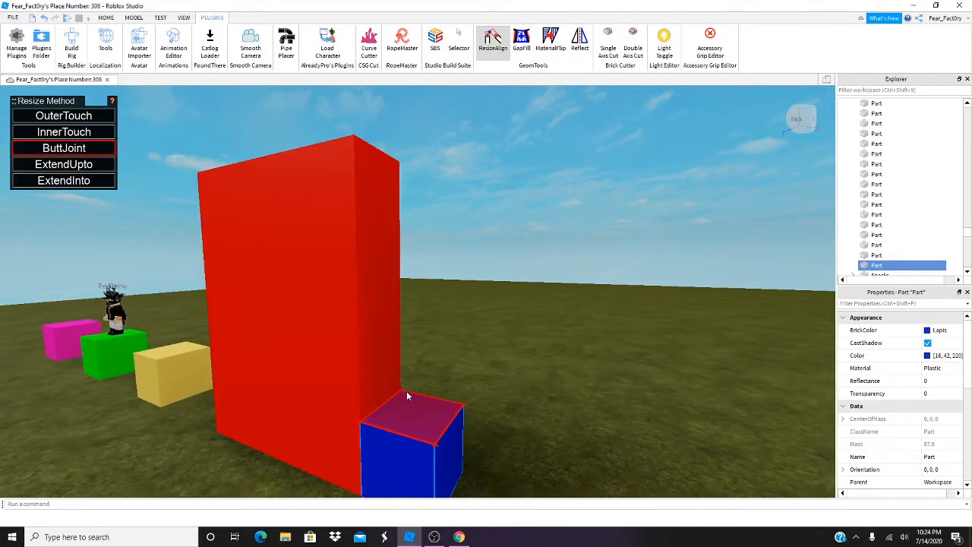
{"action": "left_click", "coordinate": [374, 325]}
{"action": "key", "text": "s"}
{"action": "right_click_drag", "start_coordinate": [371, 331], "coordinate": [366, 328]}
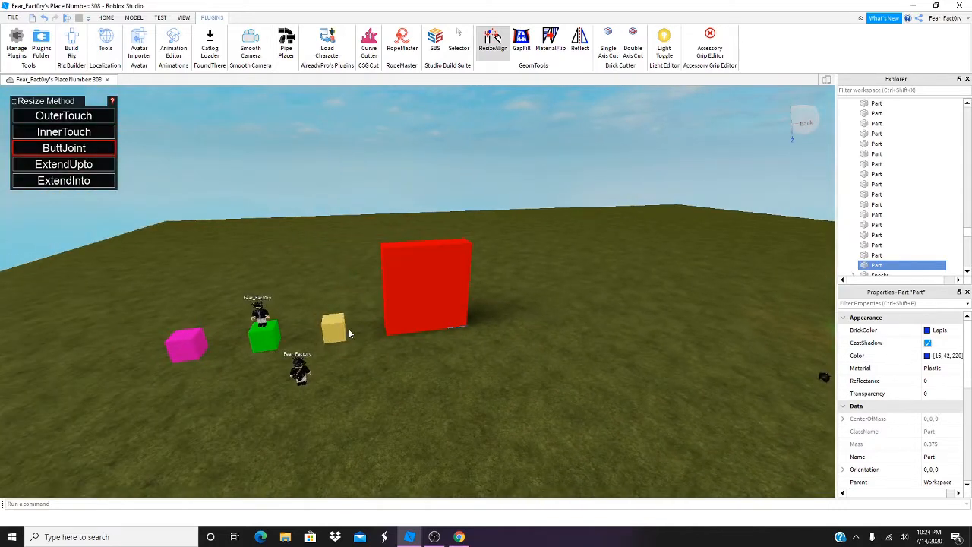
Undo the OuterTouch, ExtendUpto and ButtJoint resizes of the red and blue blocks
{"action": "key", "text": "ctrl+z"}
{"action": "key", "text": "ctrl+z"}
{"action": "key", "text": "ctrl+z"}
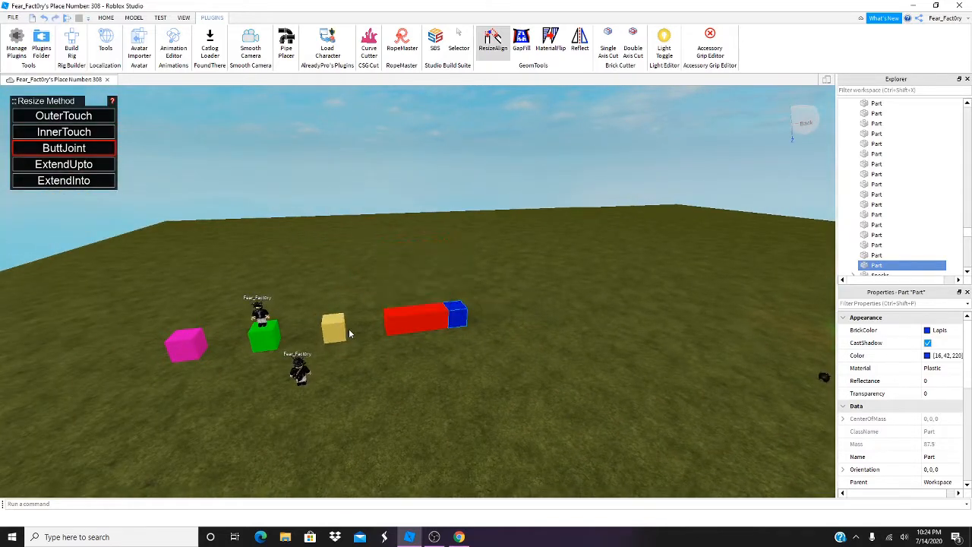
{"action": "right_click_drag", "start_coordinate": [335, 310], "coordinate": [337, 313]}
{"action": "key", "text": "w"}
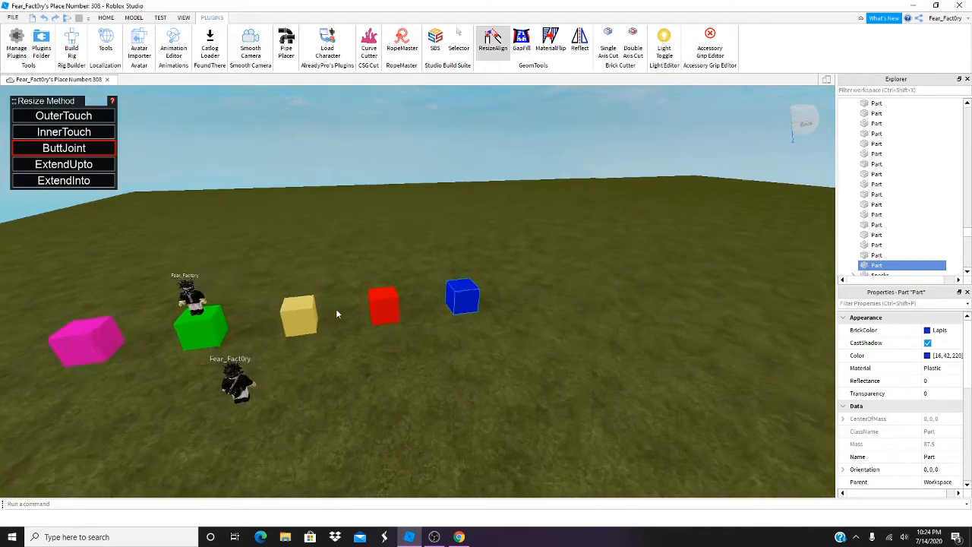
Stretch the blue block to the red block with the InnerTouch method, undo it and close ResizeAlign
{"action": "left_click", "coordinate": [33, 132]}
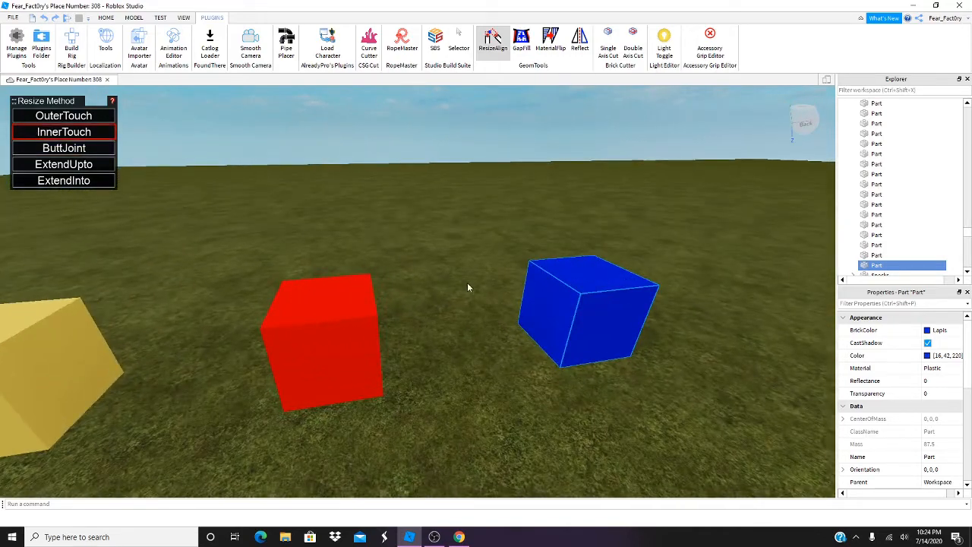
{"action": "left_click", "coordinate": [528, 316]}
{"action": "right_click_drag", "start_coordinate": [524, 315], "coordinate": [506, 314]}
{"action": "key", "text": "w"}
{"action": "left_click", "coordinate": [504, 308]}
{"action": "scroll", "coordinate": [460, 312], "scroll_direction": "down", "scroll_amount": 5}
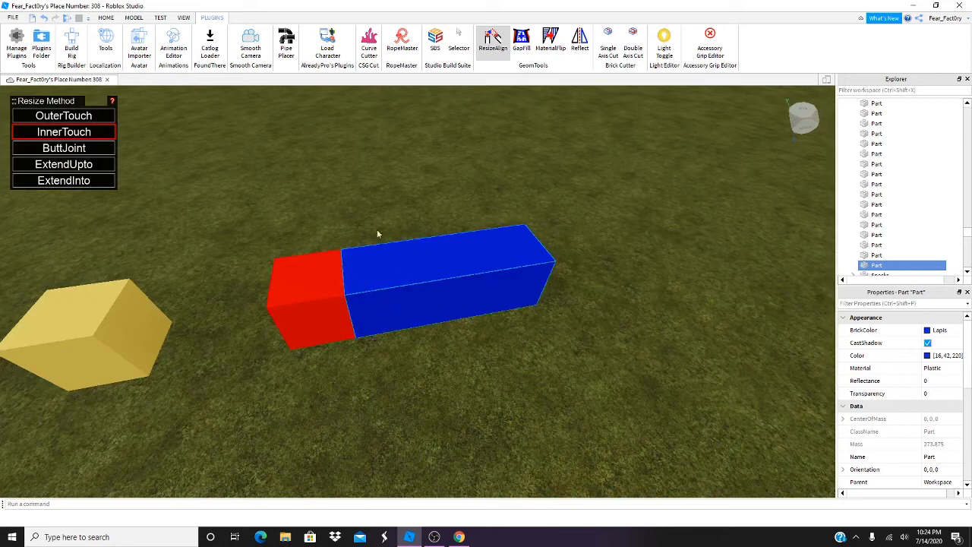
{"action": "key", "text": "ctrl+z"}
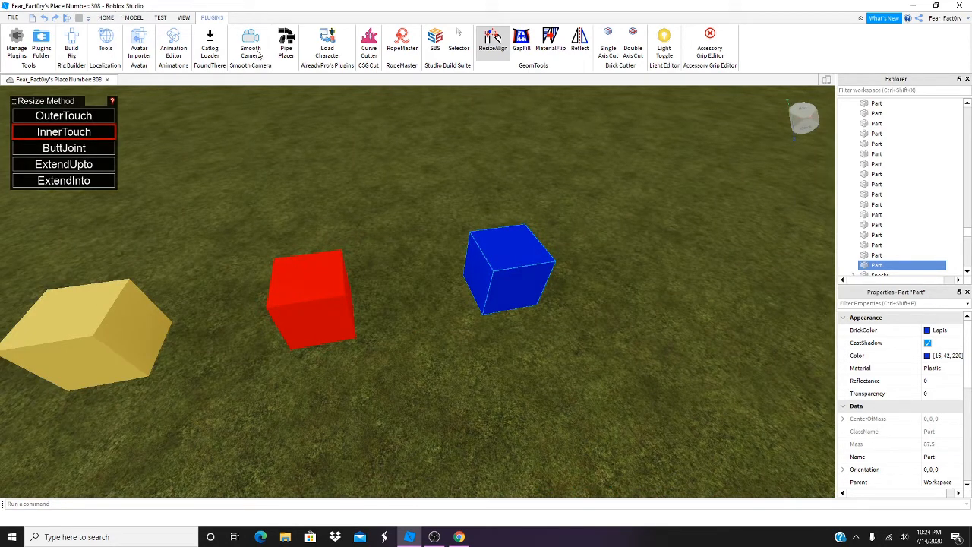
{"action": "left_click", "coordinate": [494, 47]}
Move the red and blue blocks on the grass so they sit out of line with each other
{"action": "right_click_drag", "start_coordinate": [340, 165], "coordinate": [322, 164]}
{"action": "key", "text": "d"}
{"action": "left_click", "coordinate": [324, 165]}
{"action": "left_click", "coordinate": [492, 240]}
{"action": "left_click_drag", "start_coordinate": [492, 239], "coordinate": [520, 237]}
{"action": "key", "text": "d"}
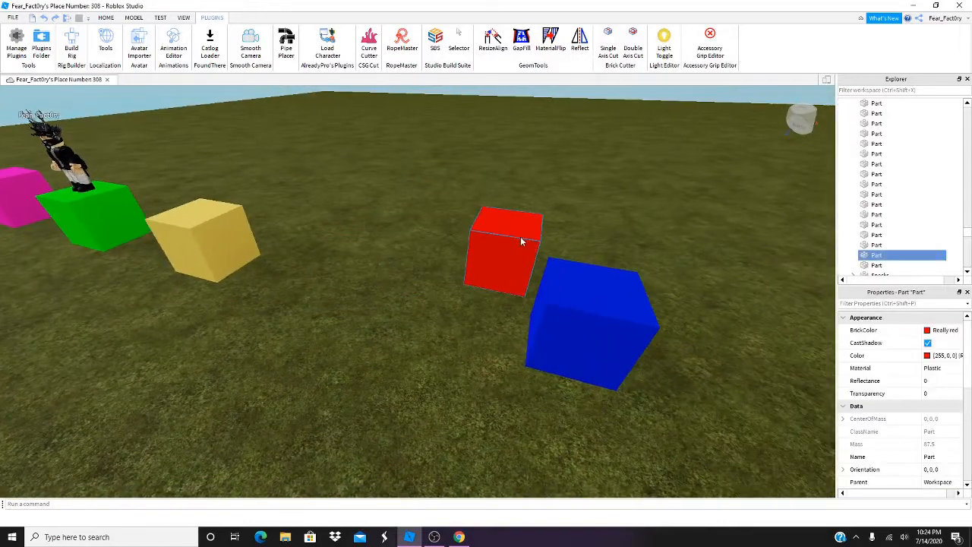
{"action": "key", "text": "w"}
{"action": "right_click_drag", "start_coordinate": [469, 217], "coordinate": [470, 217]}
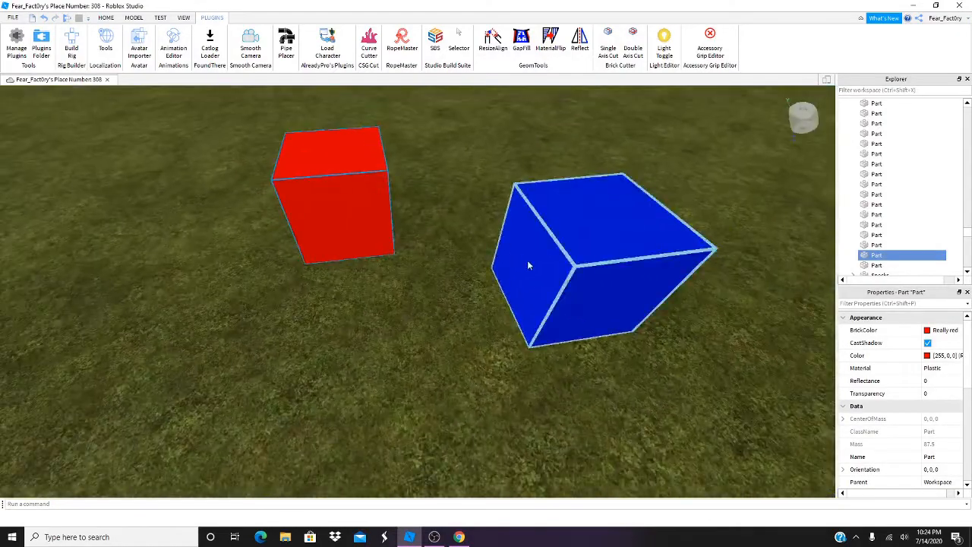
{"action": "left_click_drag", "start_coordinate": [527, 262], "coordinate": [550, 210]}
Fill the gap between the blue and red blocks using GapFill with Normal direction and BestGuess thickness
{"action": "left_click", "coordinate": [493, 42]}
{"action": "left_click", "coordinate": [515, 47]}
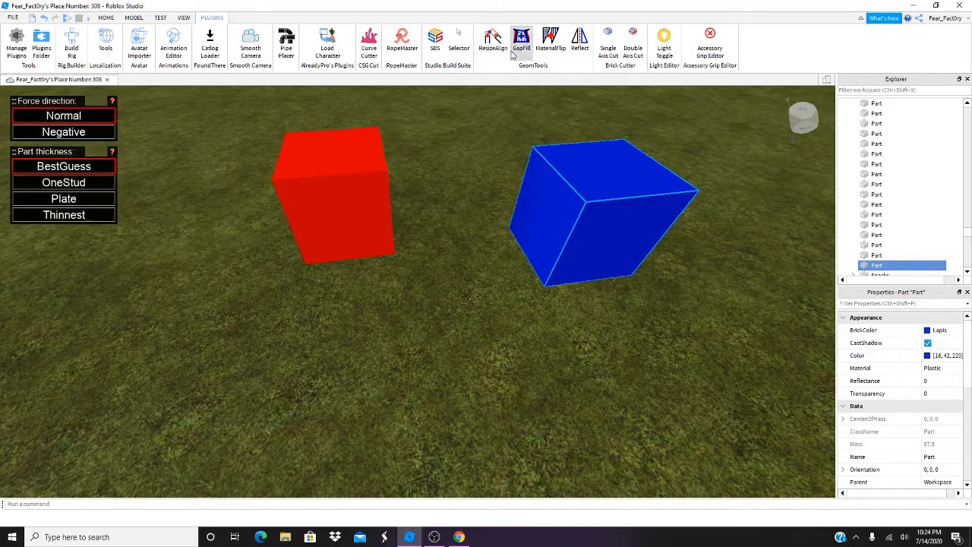
{"action": "left_click", "coordinate": [538, 211]}
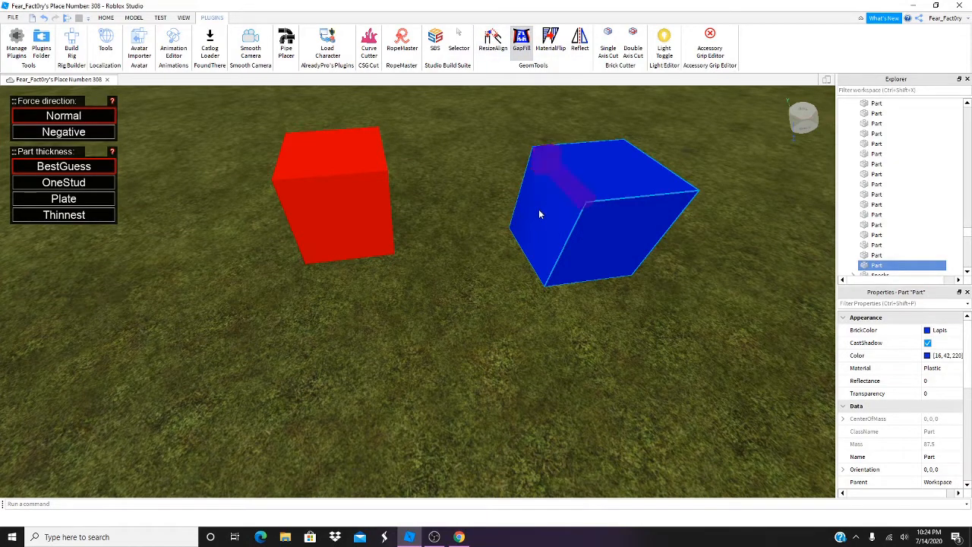
{"action": "key", "text": "d"}
{"action": "right_click_drag", "start_coordinate": [484, 212], "coordinate": [479, 206]}
{"action": "left_click", "coordinate": [426, 200]}
{"action": "key", "text": "a"}
{"action": "key", "text": "s"}
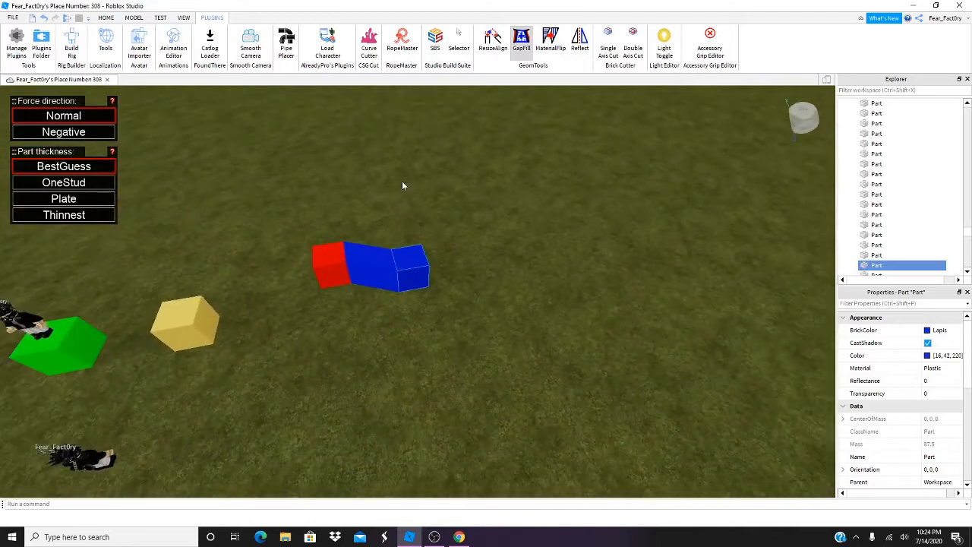
Fill the gap between the red and yellow blocks with GapFill by picking their facing top edges
{"action": "key", "text": "a"}
{"action": "key", "text": "w"}
{"action": "right_click_drag", "start_coordinate": [399, 184], "coordinate": [401, 173]}
{"action": "key", "text": "w"}
{"action": "key", "text": "s"}
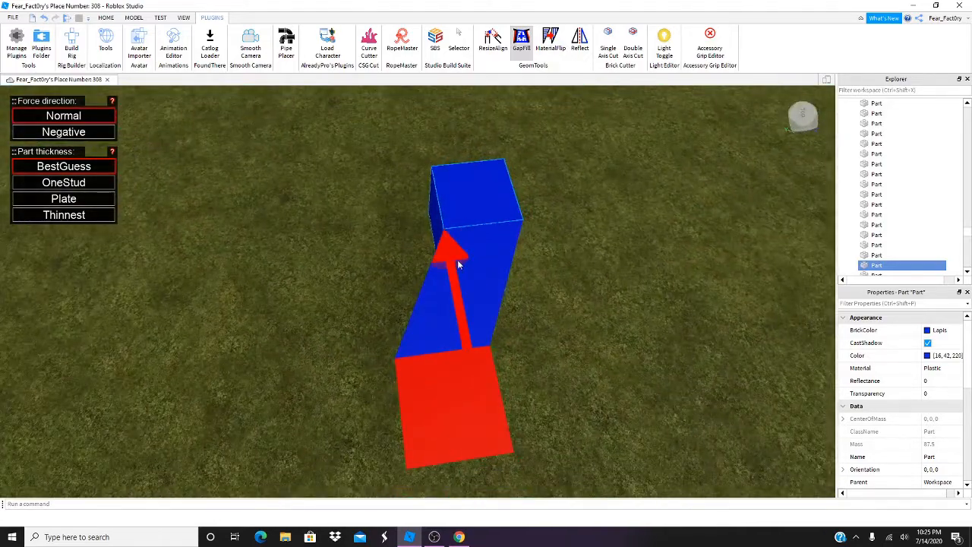
{"action": "key", "text": "d"}
{"action": "key", "text": "w"}
{"action": "right_click_drag", "start_coordinate": [405, 276], "coordinate": [417, 272]}
{"action": "key", "text": "s"}
{"action": "key", "text": "a"}
{"action": "left_click", "coordinate": [311, 301]}
{"action": "key", "text": "s"}
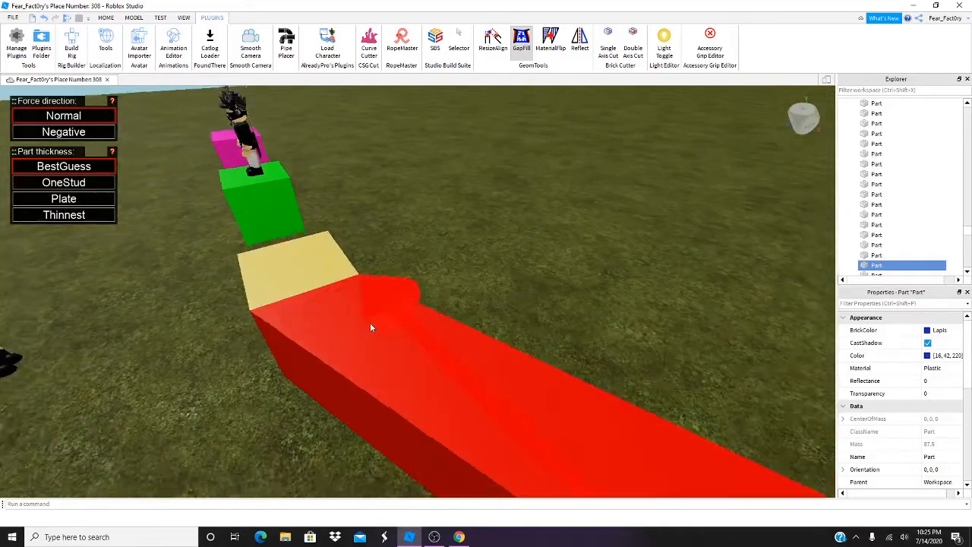
{"action": "right_click_drag", "start_coordinate": [371, 326], "coordinate": [372, 328]}
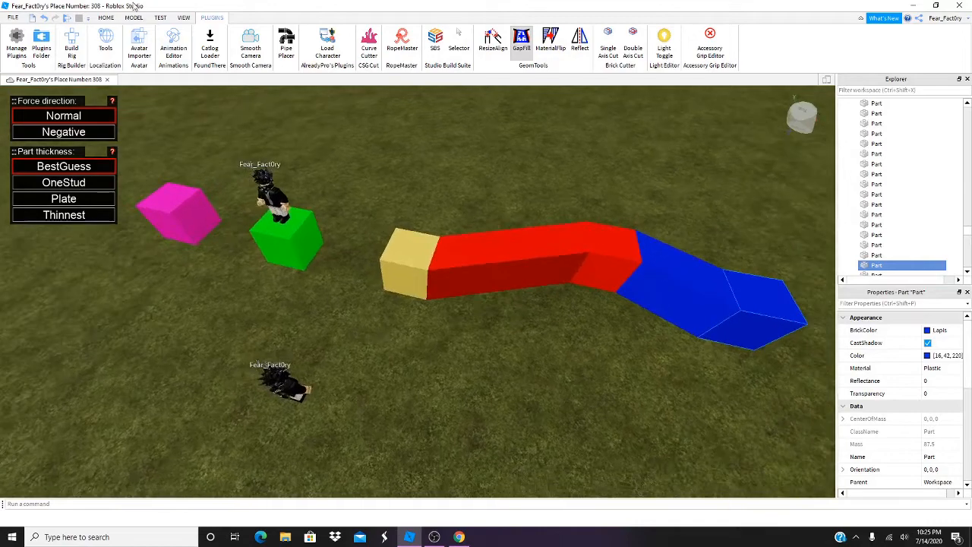
With the Scale tool active, select the red wedge beside the yellow block and focus the view on it
{"action": "left_click", "coordinate": [106, 17]}
{"action": "left_click", "coordinate": [121, 44]}
{"action": "left_click", "coordinate": [504, 256]}
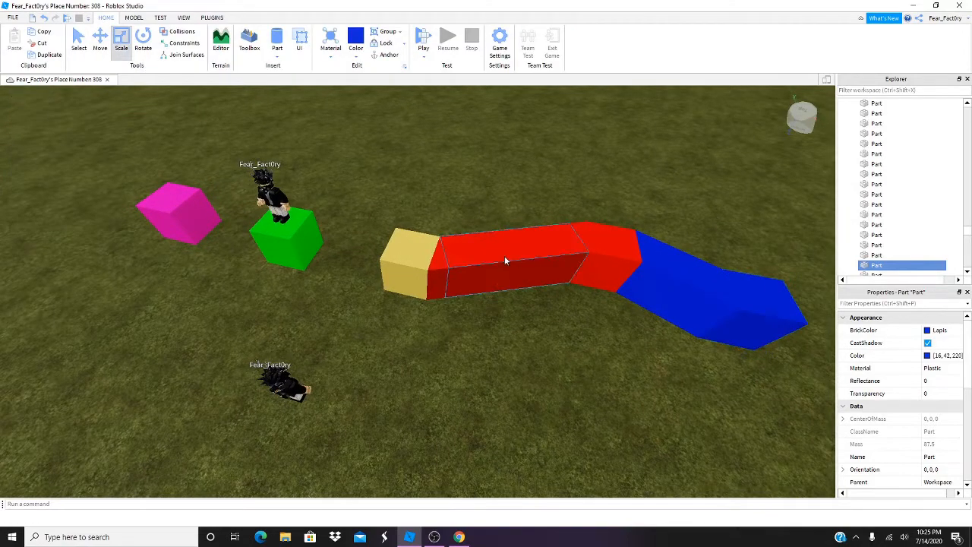
{"action": "left_click", "coordinate": [385, 215]}
{"action": "scroll", "coordinate": [410, 241], "scroll_direction": "up", "scroll_amount": 3}
{"action": "left_click", "coordinate": [428, 251]}
{"action": "key", "text": "f"}
{"action": "right_click_drag", "start_coordinate": [432, 232], "coordinate": [431, 232]}
{"action": "scroll", "coordinate": [431, 232], "scroll_direction": "up", "scroll_amount": 2}
{"action": "scroll", "coordinate": [431, 231], "scroll_direction": "down", "scroll_amount": 3}
Display the basic part shapes available for insertion and clear the wedge selection
{"action": "left_click", "coordinate": [274, 59]}
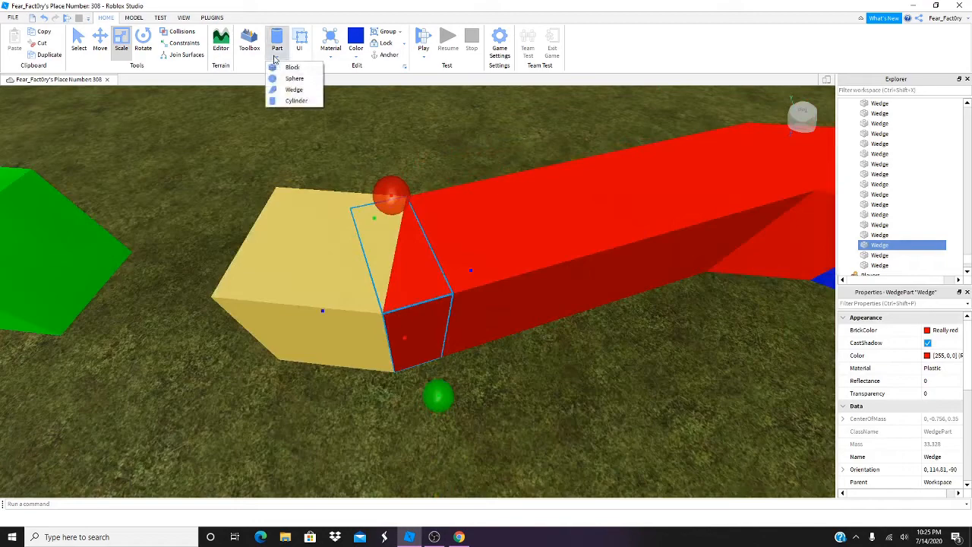
{"action": "left_click", "coordinate": [275, 58]}
{"action": "left_click", "coordinate": [329, 156]}
{"action": "key", "text": "d"}
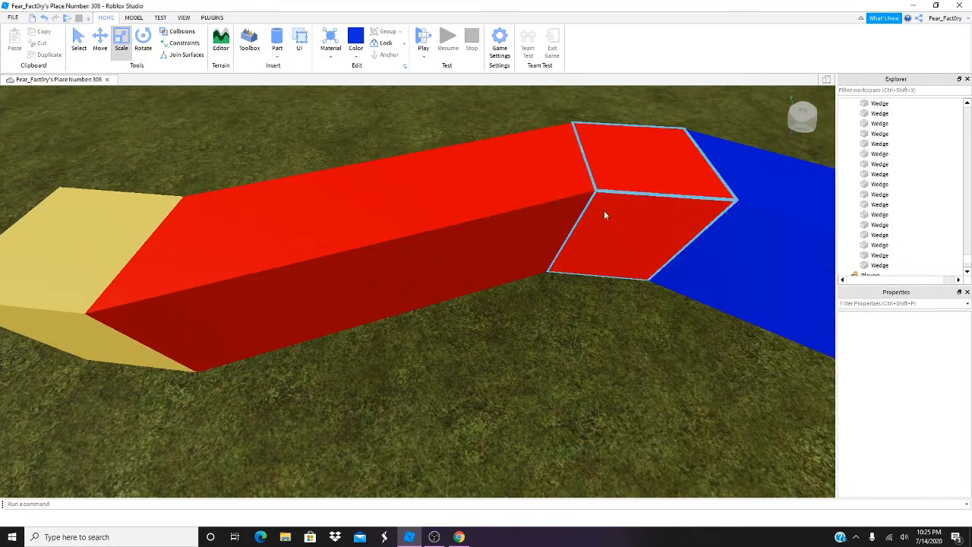
{"action": "scroll", "coordinate": [499, 181], "scroll_direction": "down", "scroll_amount": 3}
Undo both gap fills and the moves of the blue and red blocks
{"action": "left_click", "coordinate": [211, 18]}
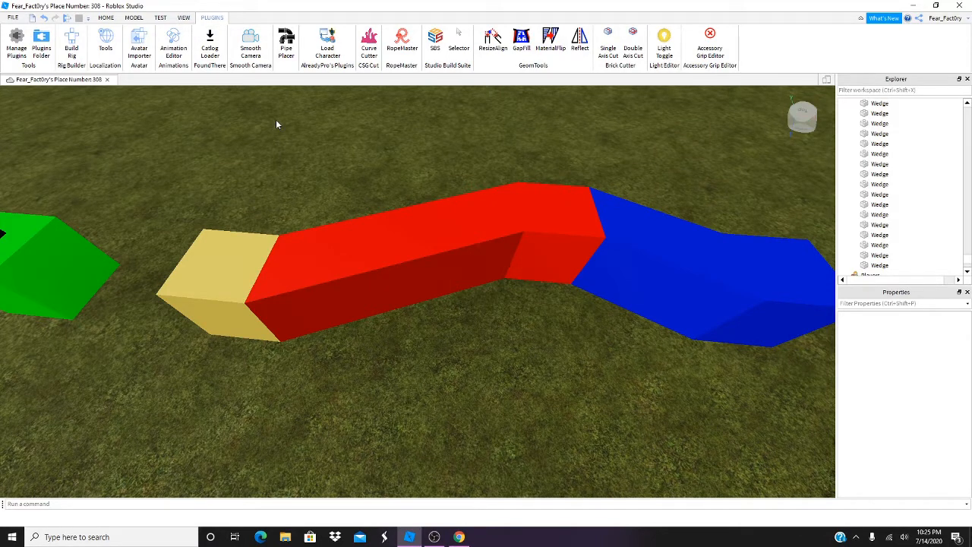
{"action": "key", "text": "ctrl+z"}
{"action": "key", "text": "ctrl+z"}
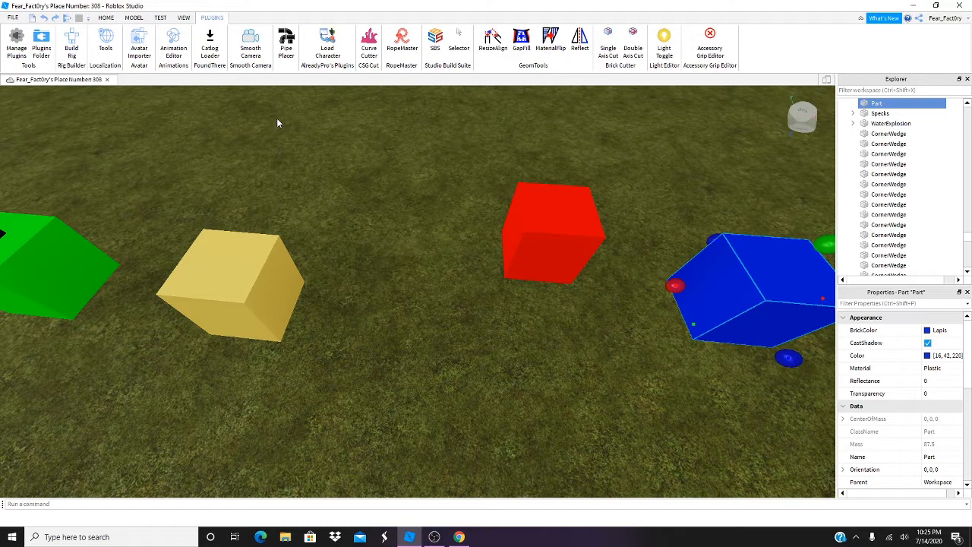
{"action": "key", "text": "ctrl+z"}
{"action": "key", "text": "ctrl+z"}
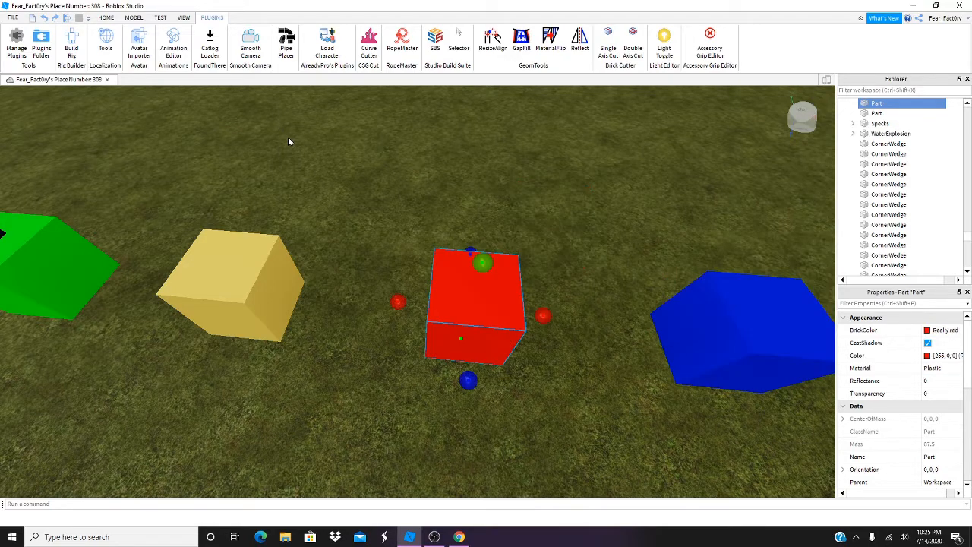
Clear the red block's selection and activate the MaterialFlip tool near the row of coloured blocks
{"action": "left_click", "coordinate": [288, 142]}
{"action": "scroll", "coordinate": [287, 157], "scroll_direction": "down", "scroll_amount": 5}
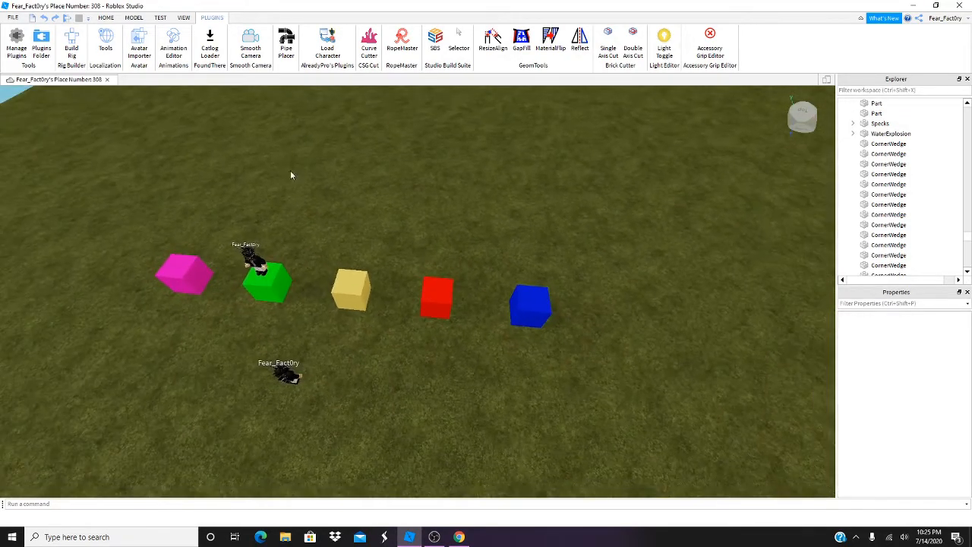
{"action": "scroll", "coordinate": [290, 176], "scroll_direction": "up", "scroll_amount": 5}
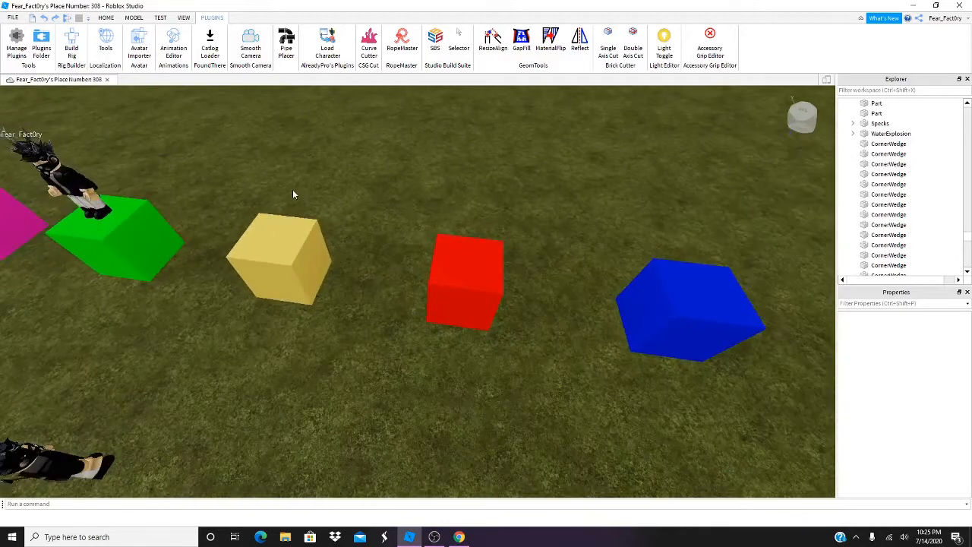
{"action": "left_click", "coordinate": [547, 49]}
{"action": "scroll", "coordinate": [486, 215], "scroll_direction": "up", "scroll_amount": 4}
{"action": "right_click_drag", "start_coordinate": [486, 215], "coordinate": [486, 215]}
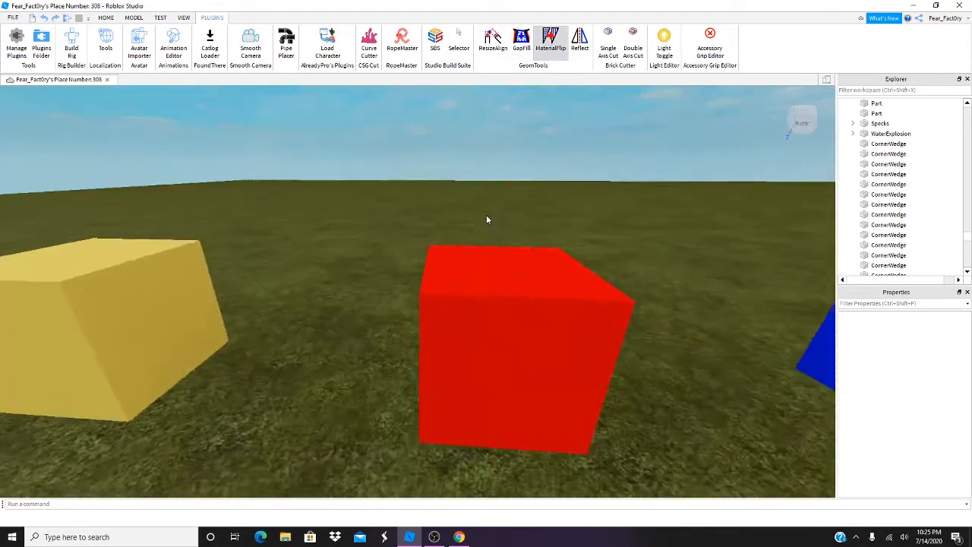
Survey the floating rock build and the field of grey mesh shapes for an object to demonstrate MaterialFlip on
{"action": "scroll", "coordinate": [486, 215], "scroll_direction": "down", "scroll_amount": 4}
{"action": "scroll", "coordinate": [468, 261], "scroll_direction": "down", "scroll_amount": 4}
{"action": "scroll", "coordinate": [467, 262], "scroll_direction": "up", "scroll_amount": 5}
{"action": "right_click_drag", "start_coordinate": [467, 262], "coordinate": [469, 274]}
{"action": "scroll", "coordinate": [467, 262], "scroll_direction": "up", "scroll_amount": 2}
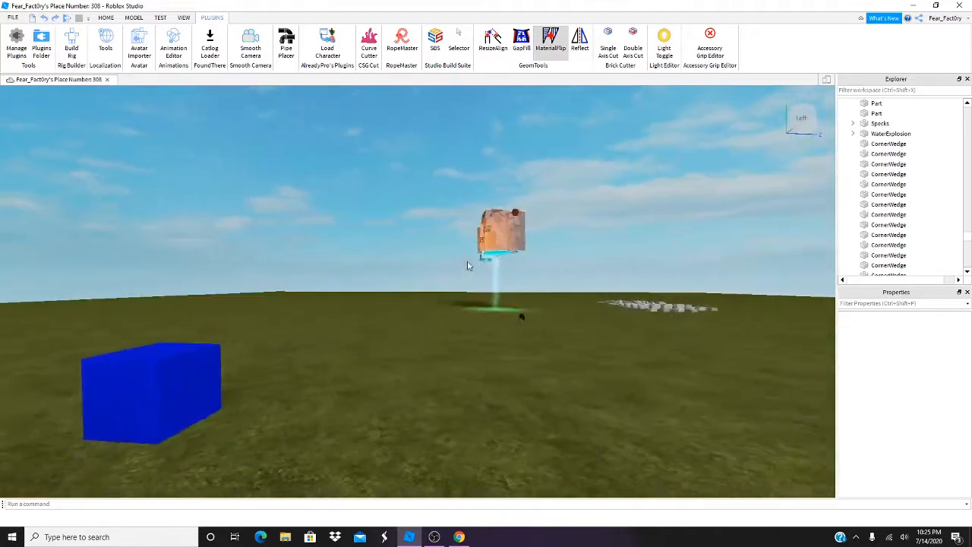
{"action": "scroll", "coordinate": [467, 262], "scroll_direction": "up", "scroll_amount": 6}
{"action": "scroll", "coordinate": [467, 262], "scroll_direction": "down", "scroll_amount": 2}
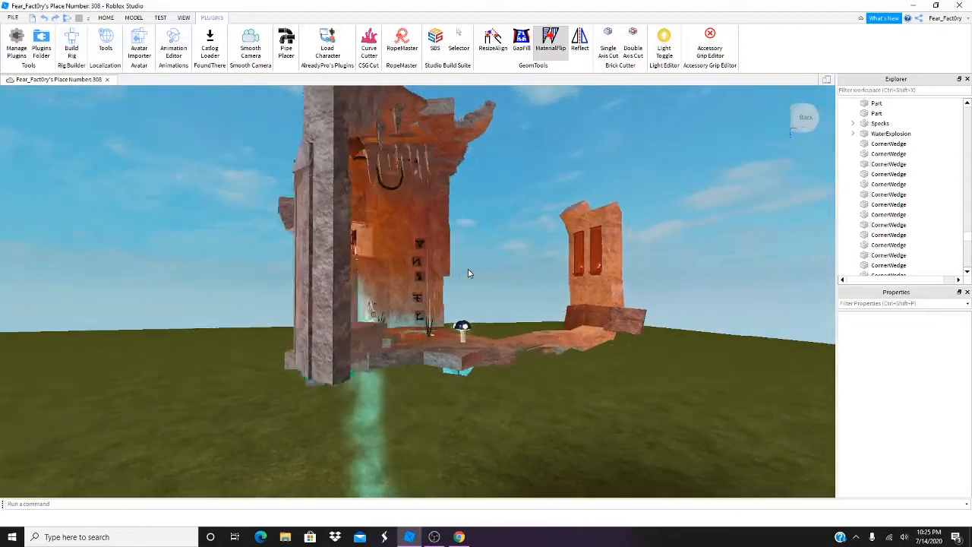
{"action": "scroll", "coordinate": [469, 274], "scroll_direction": "up", "scroll_amount": 4}
{"action": "scroll", "coordinate": [468, 274], "scroll_direction": "down", "scroll_amount": 2}
{"action": "scroll", "coordinate": [468, 273], "scroll_direction": "up", "scroll_amount": 4}
{"action": "scroll", "coordinate": [468, 273], "scroll_direction": "up", "scroll_amount": 5}
{"action": "scroll", "coordinate": [469, 273], "scroll_direction": "down", "scroll_amount": 3}
Select the faceted sphere among the grey mesh shapes and move it up and away from the group
{"action": "left_click", "coordinate": [105, 18]}
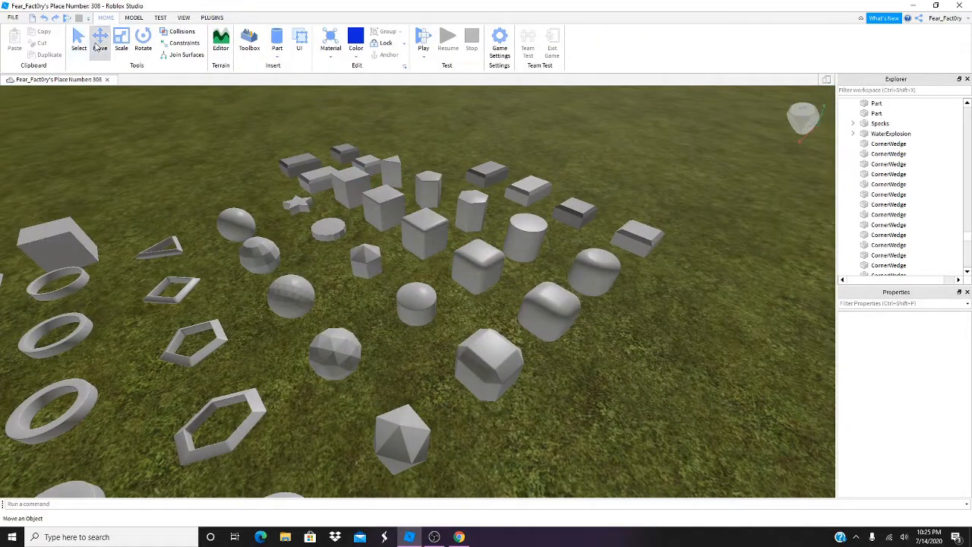
{"action": "left_click", "coordinate": [334, 351]}
{"action": "left_click", "coordinate": [97, 41]}
{"action": "left_click_drag", "start_coordinate": [310, 282], "coordinate": [336, 94]}
{"action": "scroll", "coordinate": [336, 93], "scroll_direction": "down", "scroll_amount": 5}
{"action": "right_click_drag", "start_coordinate": [335, 94], "coordinate": [363, 137]}
{"action": "left_click_drag", "start_coordinate": [389, 245], "coordinate": [176, 213]}
{"action": "right_click_drag", "start_coordinate": [176, 213], "coordinate": [190, 68]}
Activate MaterialFlip and preview its highlight on the faceted sphere up close
{"action": "left_click", "coordinate": [212, 18]}
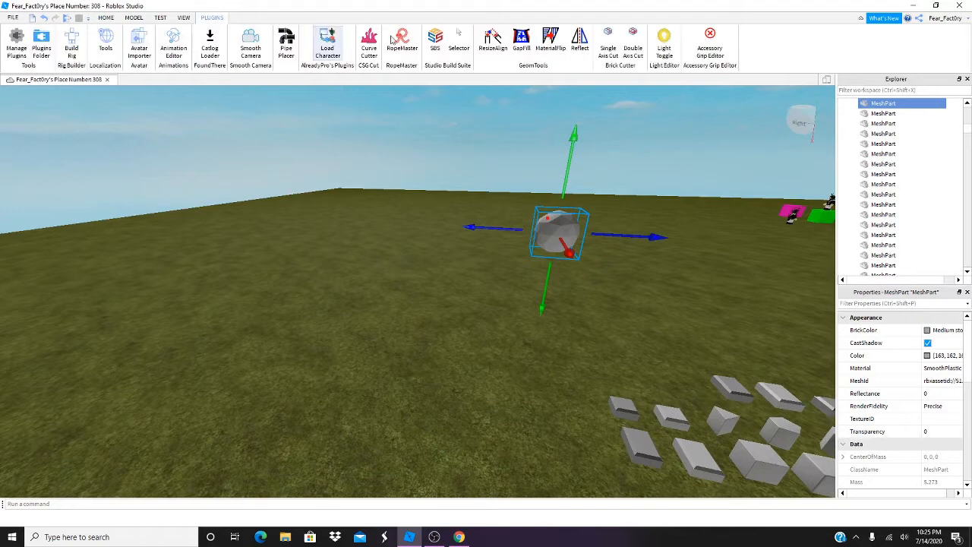
{"action": "left_click", "coordinate": [551, 41]}
{"action": "right_click_drag", "start_coordinate": [487, 187], "coordinate": [504, 181]}
{"action": "key", "text": "w"}
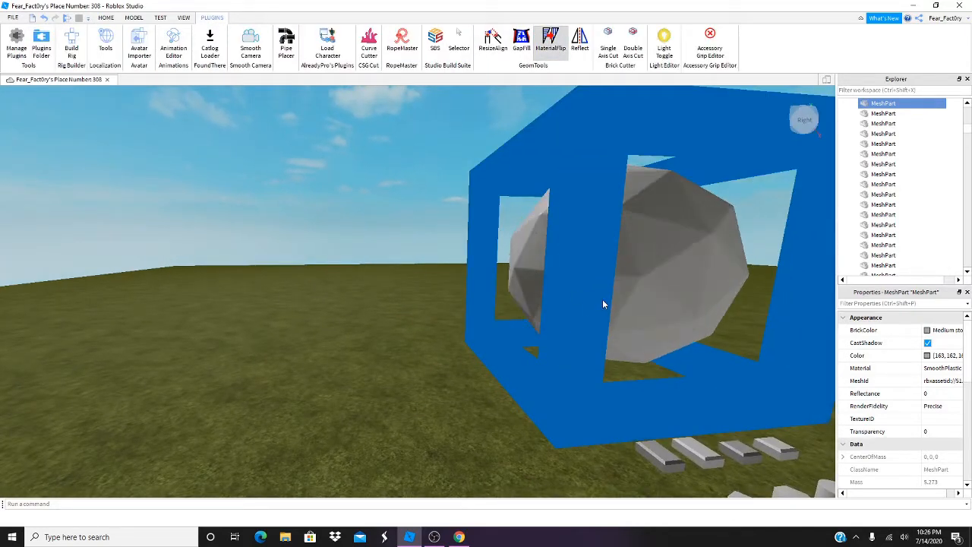
{"action": "scroll", "coordinate": [589, 289], "scroll_direction": "down", "scroll_amount": 6}
{"action": "right_click_drag", "start_coordinate": [481, 254], "coordinate": [482, 253]}
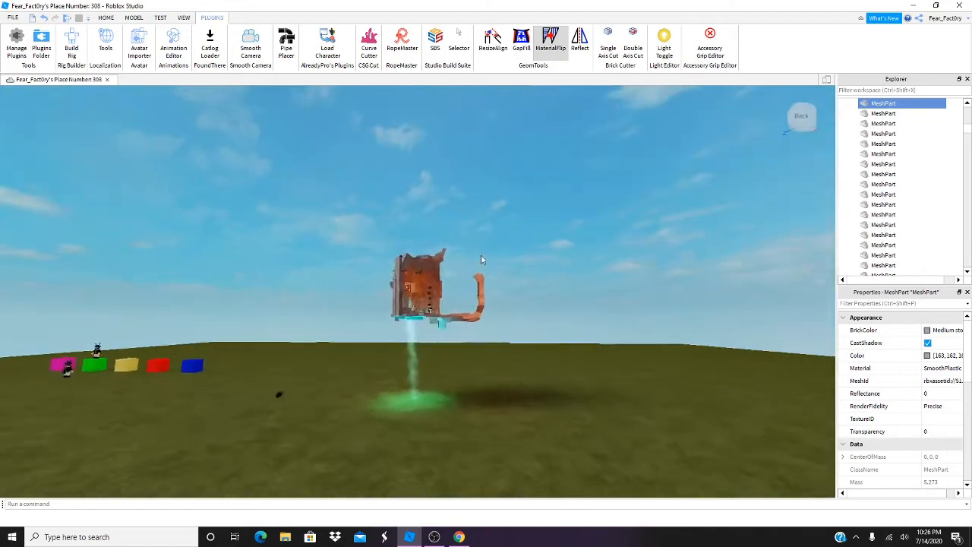
Preview the MaterialFlip highlight on the rock wall between the barred window and the carved symbols of the floating build
{"action": "scroll", "coordinate": [438, 270], "scroll_direction": "up", "scroll_amount": 8}
{"action": "scroll", "coordinate": [429, 281], "scroll_direction": "up", "scroll_amount": 5}
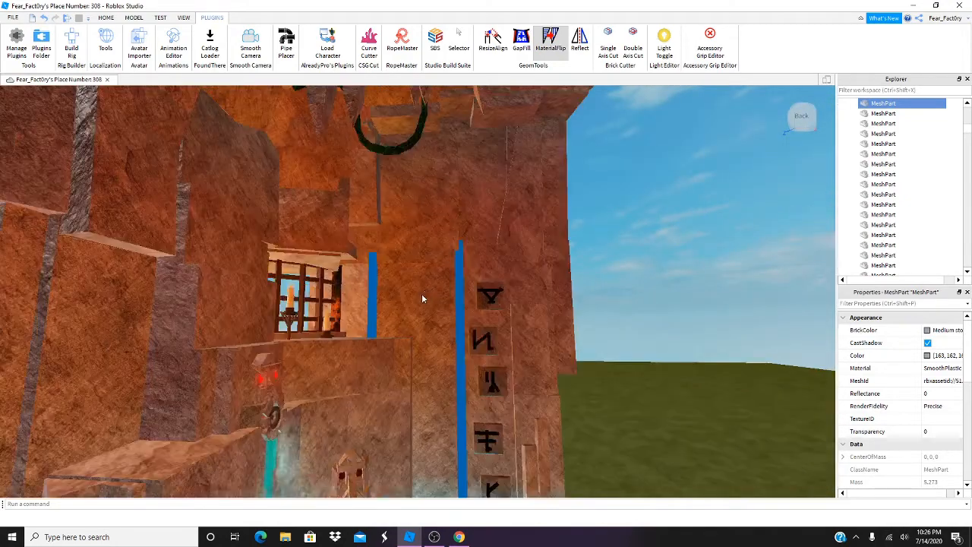
{"action": "scroll", "coordinate": [422, 293], "scroll_direction": "up", "scroll_amount": 3}
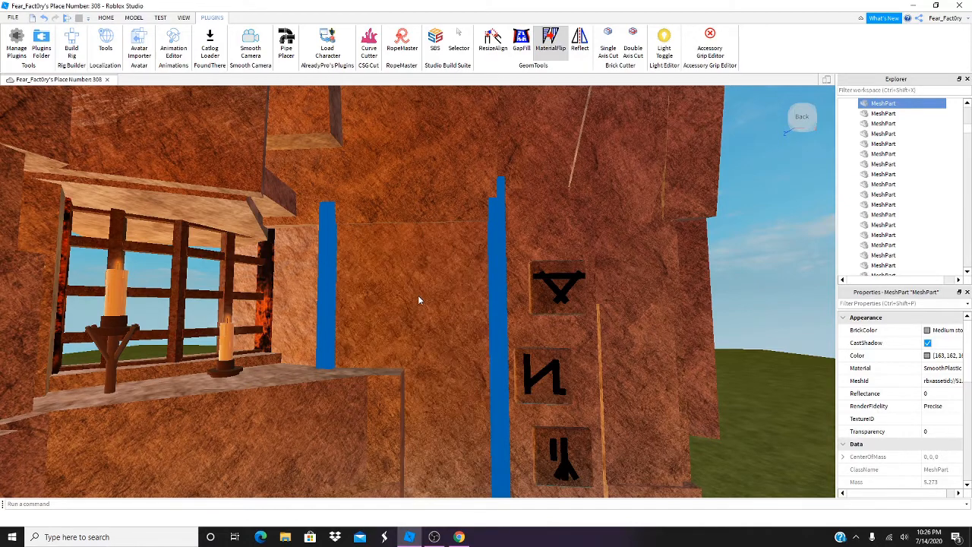
{"action": "scroll", "coordinate": [418, 296], "scroll_direction": "down", "scroll_amount": 3}
{"action": "scroll", "coordinate": [418, 306], "scroll_direction": "down", "scroll_amount": 3}
{"action": "right_click_drag", "start_coordinate": [418, 306], "coordinate": [417, 309]}
{"action": "scroll", "coordinate": [417, 309], "scroll_direction": "up", "scroll_amount": 2}
Undo the faceted sphere's move and clear the selection
{"action": "left_click", "coordinate": [106, 17]}
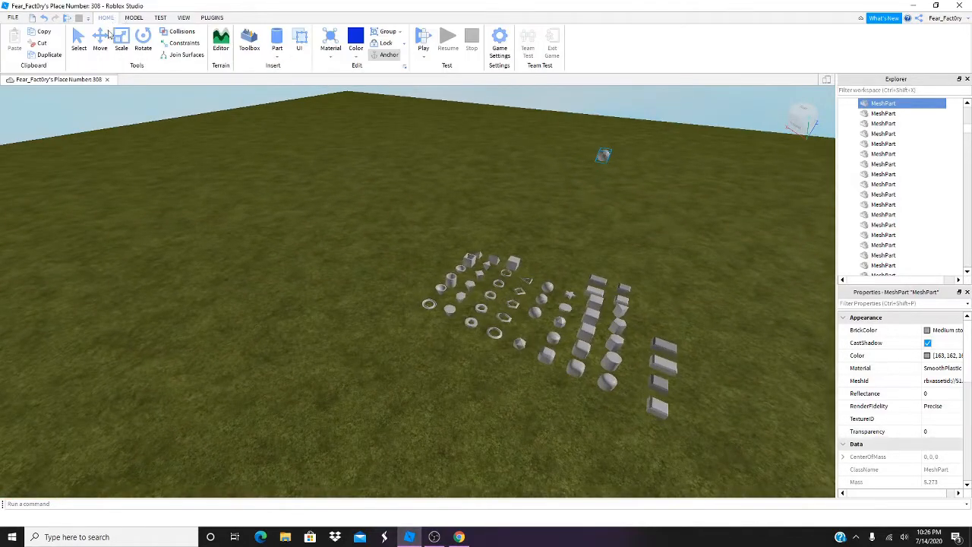
{"action": "left_click", "coordinate": [198, 196]}
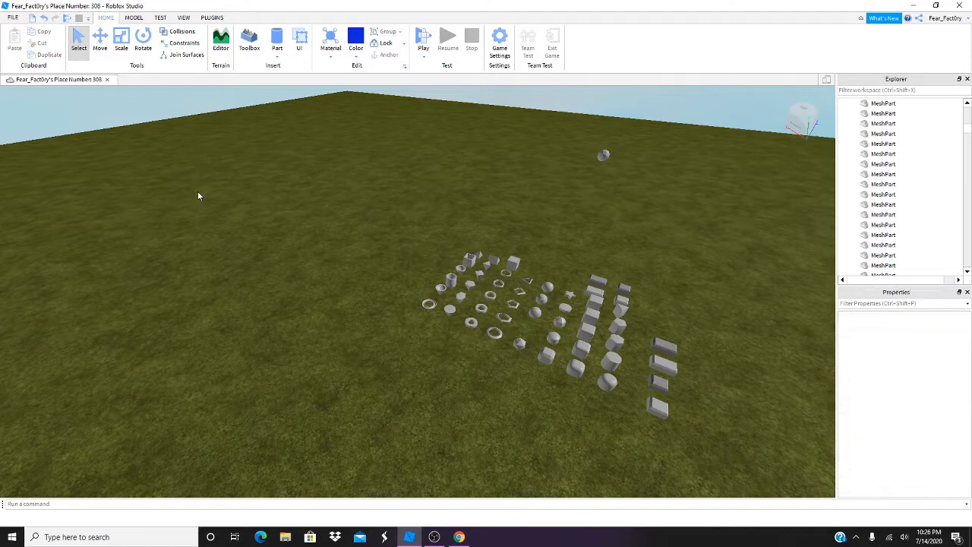
{"action": "key", "text": "ctrl+z"}
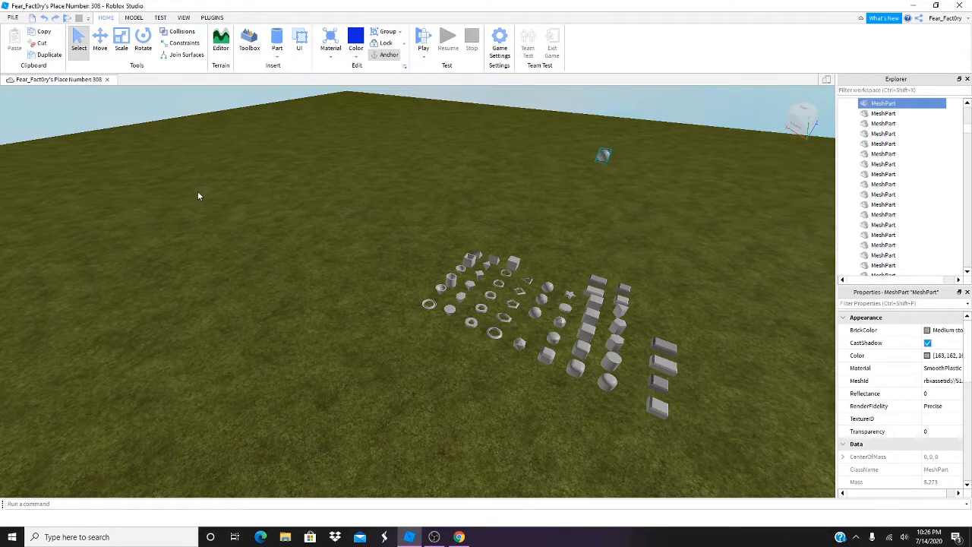
{"action": "left_click", "coordinate": [197, 196]}
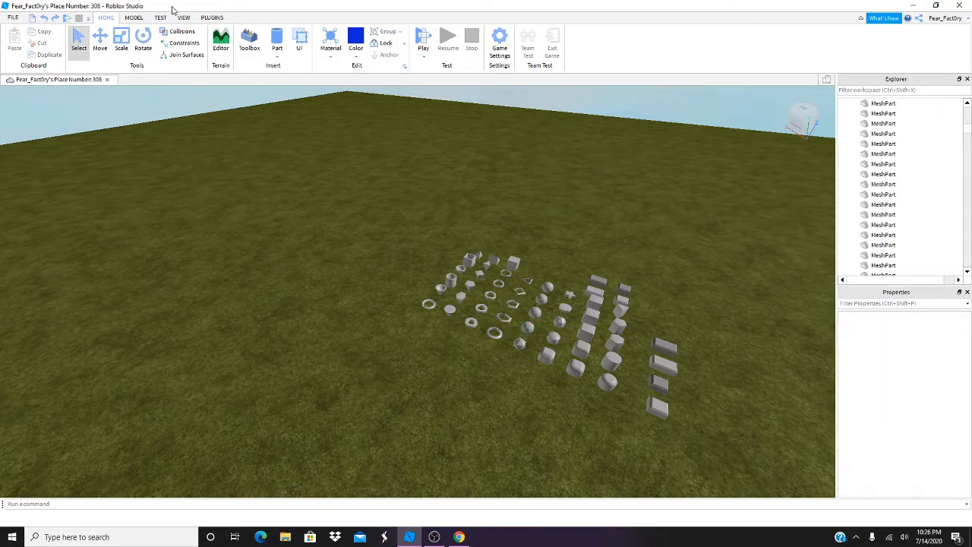
Examine the floating rock build's interior and its outer pillars for a part to reflect
{"action": "left_click", "coordinate": [205, 18]}
{"action": "right_click_drag", "start_coordinate": [209, 226], "coordinate": [206, 227]}
{"action": "key", "text": "w"}
{"action": "key", "text": "s"}
{"action": "key", "text": "s"}
{"action": "key", "text": "w"}
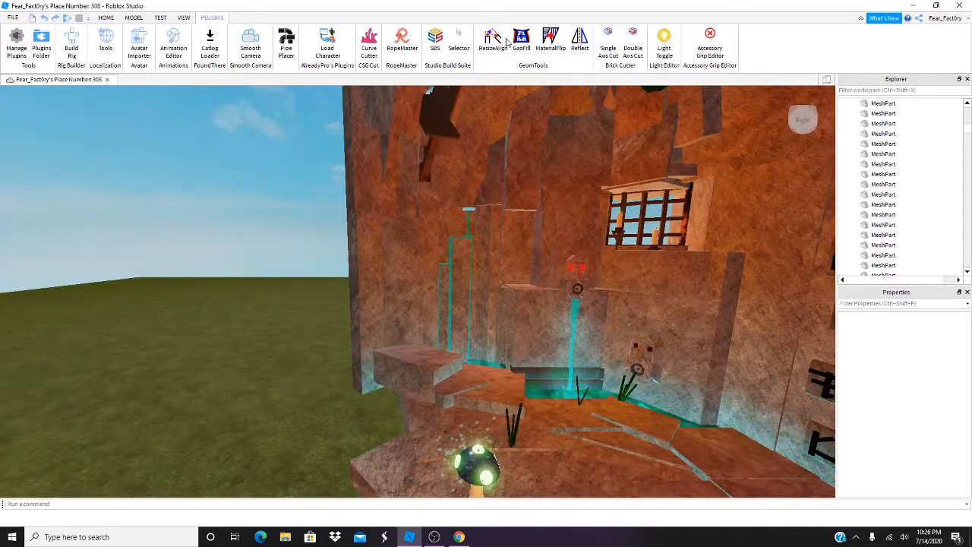
{"action": "key", "text": "s"}
{"action": "right_click_drag", "start_coordinate": [375, 129], "coordinate": [375, 128]}
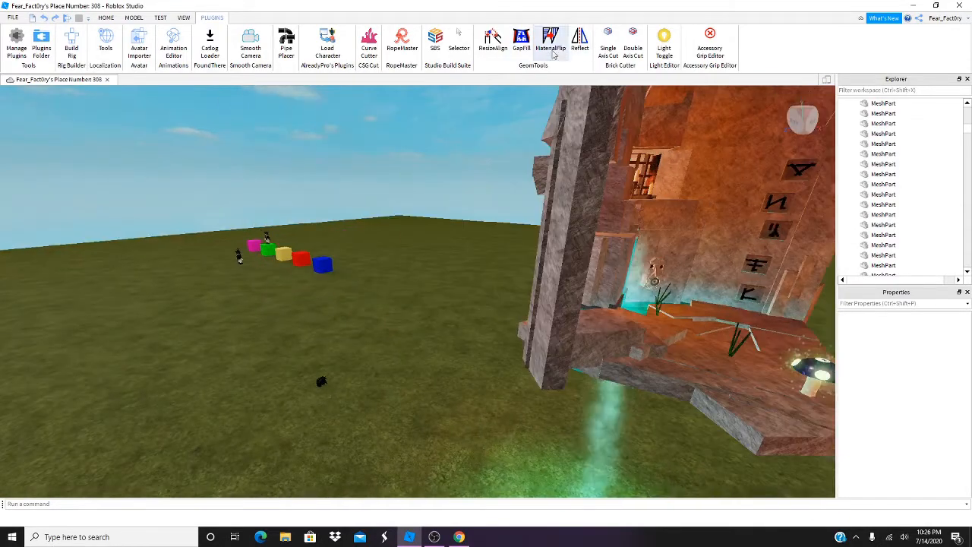
{"action": "right_click_drag", "start_coordinate": [548, 183], "coordinate": [549, 183]}
{"action": "key", "text": "w"}
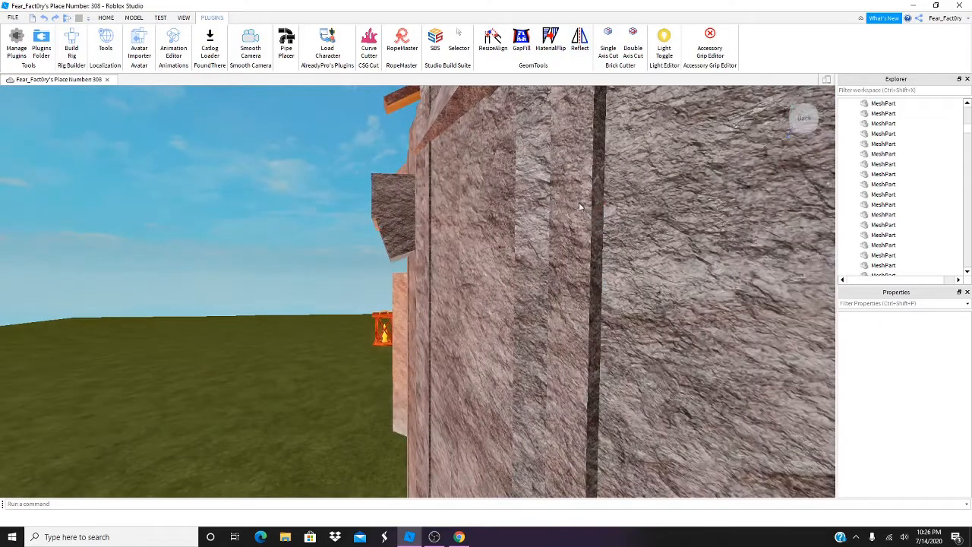
{"action": "key", "text": "s"}
Select the slate pillar part at the edge of the floating build and mirror it across a picked face with Reflect
{"action": "left_click", "coordinate": [104, 17]}
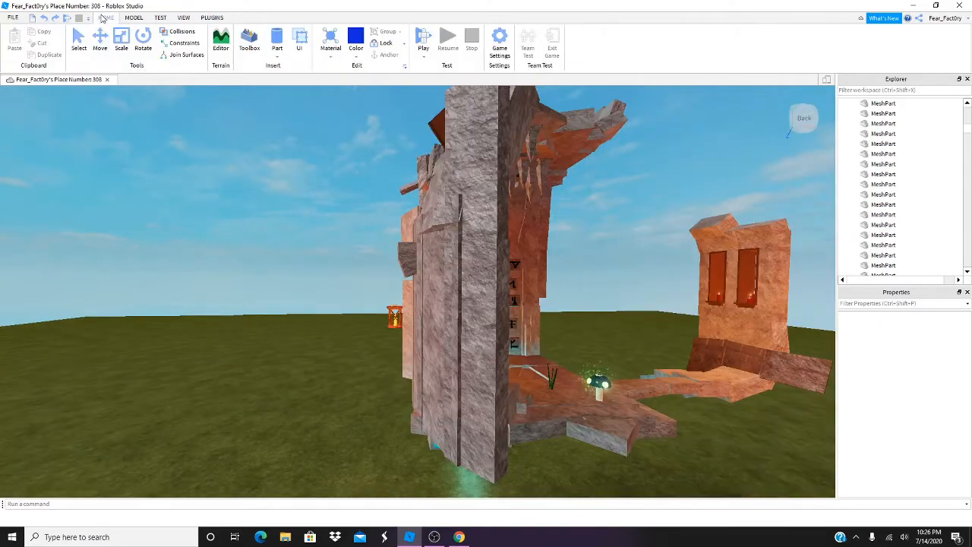
{"action": "left_click", "coordinate": [507, 261]}
{"action": "left_click", "coordinate": [210, 16]}
{"action": "left_click", "coordinate": [579, 42]}
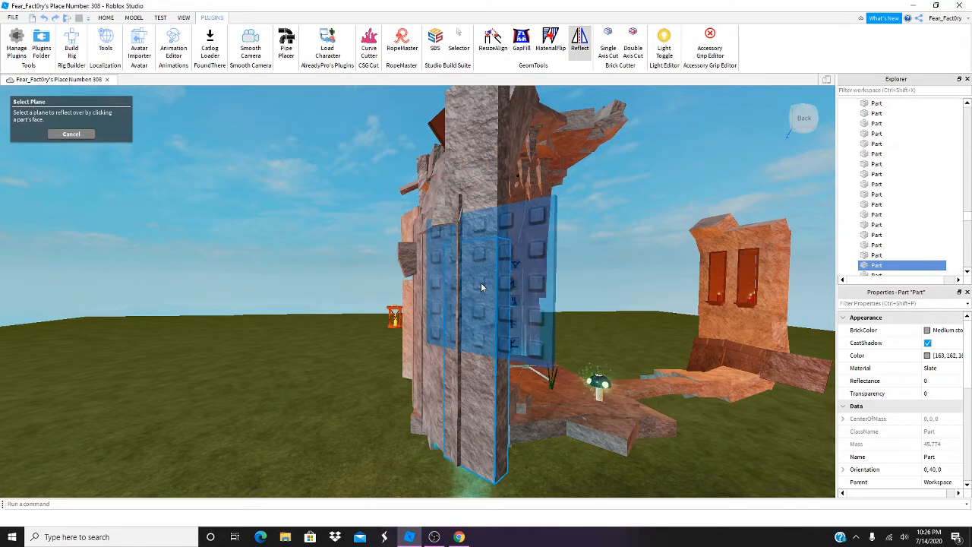
{"action": "scroll", "coordinate": [481, 282], "scroll_direction": "up", "scroll_amount": 5}
{"action": "scroll", "coordinate": [480, 285], "scroll_direction": "down", "scroll_amount": 5}
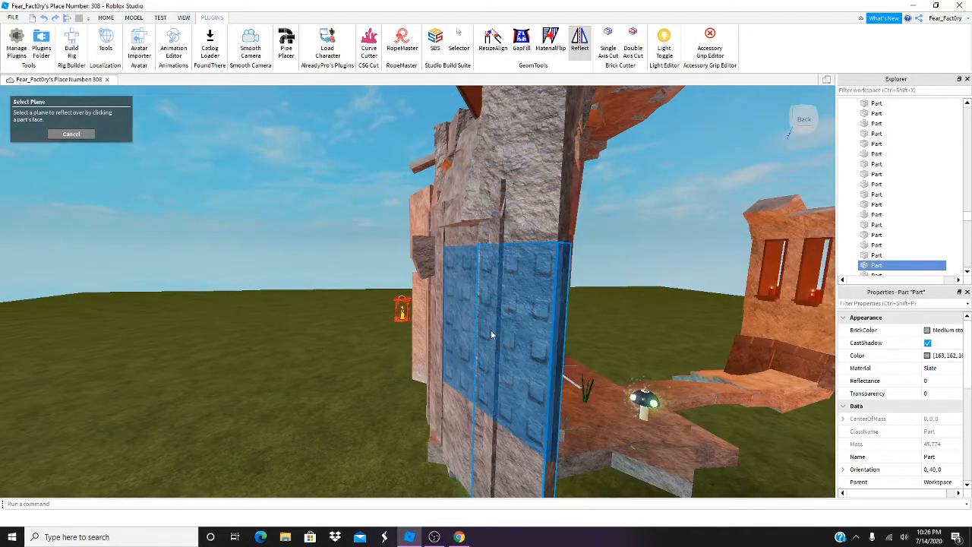
{"action": "key", "text": "d"}
{"action": "right_click_drag", "start_coordinate": [478, 322], "coordinate": [481, 326]}
{"action": "key", "text": "s"}
{"action": "left_click", "coordinate": [384, 305]}
{"action": "right_click_drag", "start_coordinate": [383, 305], "coordinate": [383, 306]}
Move the mirrored pillar copy away from the floating build and delete it
{"action": "left_click", "coordinate": [105, 18]}
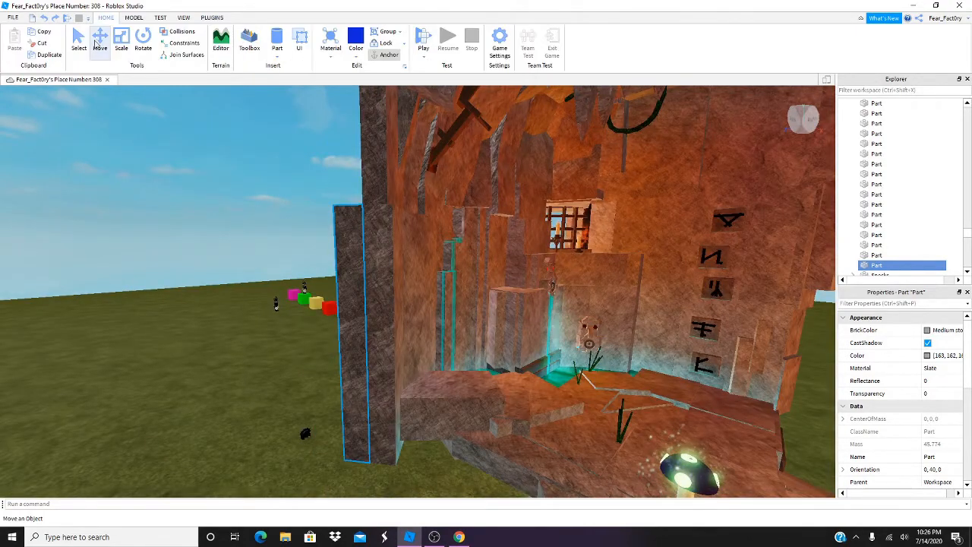
{"action": "left_click", "coordinate": [100, 42]}
{"action": "right_click_drag", "start_coordinate": [347, 331], "coordinate": [240, 320]}
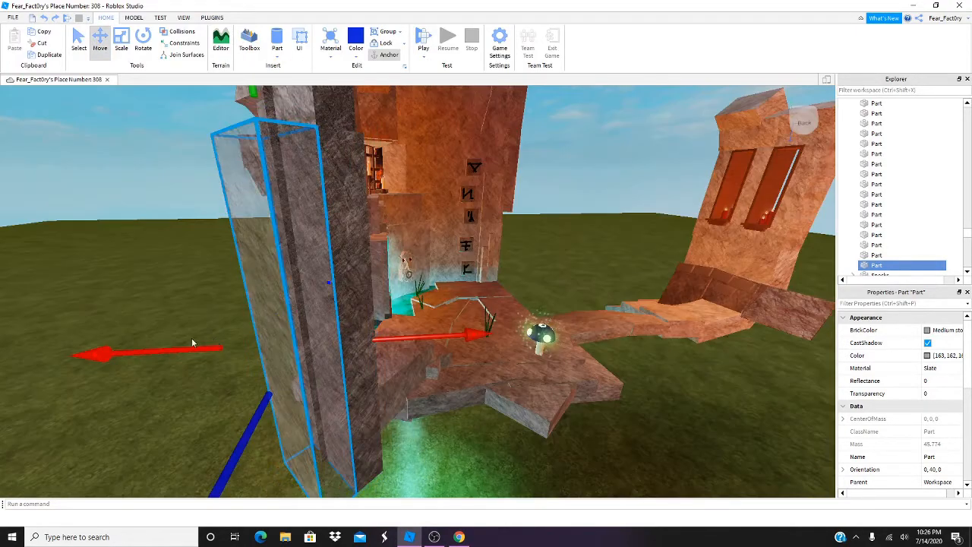
{"action": "left_click_drag", "start_coordinate": [193, 346], "coordinate": [130, 341]}
{"action": "right_click_drag", "start_coordinate": [130, 341], "coordinate": [130, 341]}
{"action": "left_click_drag", "start_coordinate": [130, 341], "coordinate": [83, 317]}
{"action": "left_click_drag", "start_coordinate": [203, 300], "coordinate": [483, 348]}
{"action": "key", "text": "Delete"}
Survey the floating rock build and the row of coloured blocks from a distance
{"action": "scroll", "coordinate": [309, 335], "scroll_direction": "down", "scroll_amount": 5}
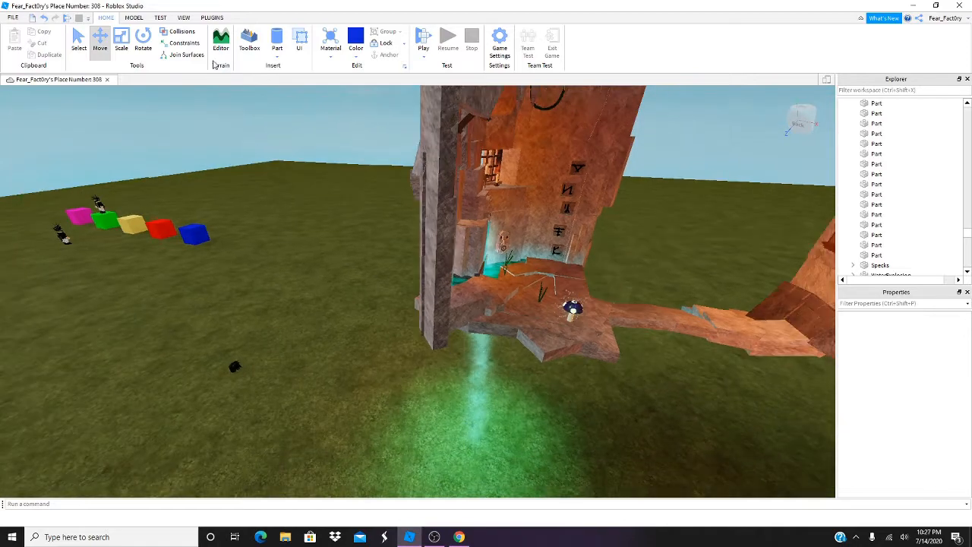
{"action": "left_click", "coordinate": [212, 18]}
{"action": "right_click_drag", "start_coordinate": [400, 226], "coordinate": [400, 225]}
{"action": "key", "text": "a"}
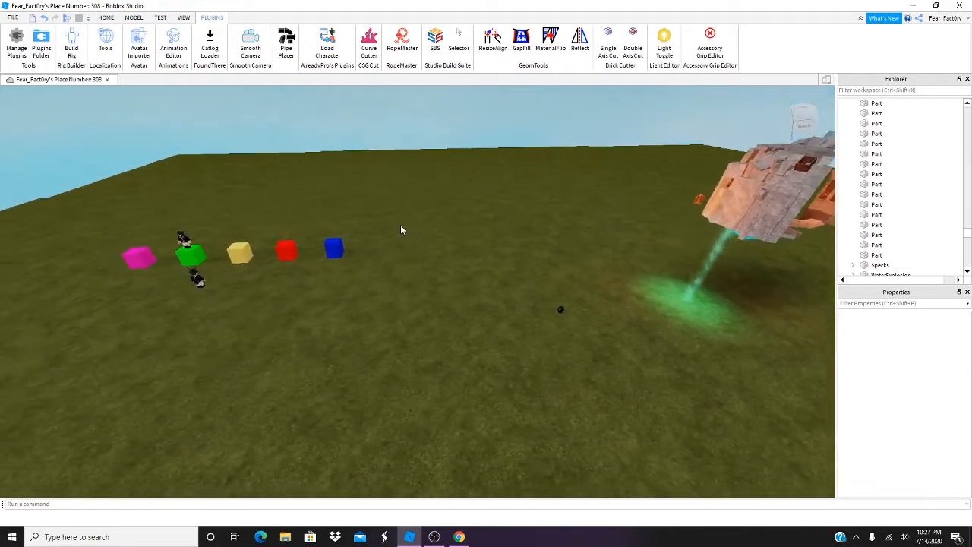
{"action": "key", "text": "s"}
{"action": "mouse_move", "coordinate": [451, 130]}
{"action": "right_mouse_down"}
{"action": "mouse_move", "coordinate": [434, 126]}
{"action": "mouse_move", "coordinate": [447, 128]}
{"action": "right_mouse_up"}
{"action": "key", "text": "d"}
{"action": "key", "text": "d"}
{"action": "key", "text": "w"}
{"action": "key", "text": "w"}
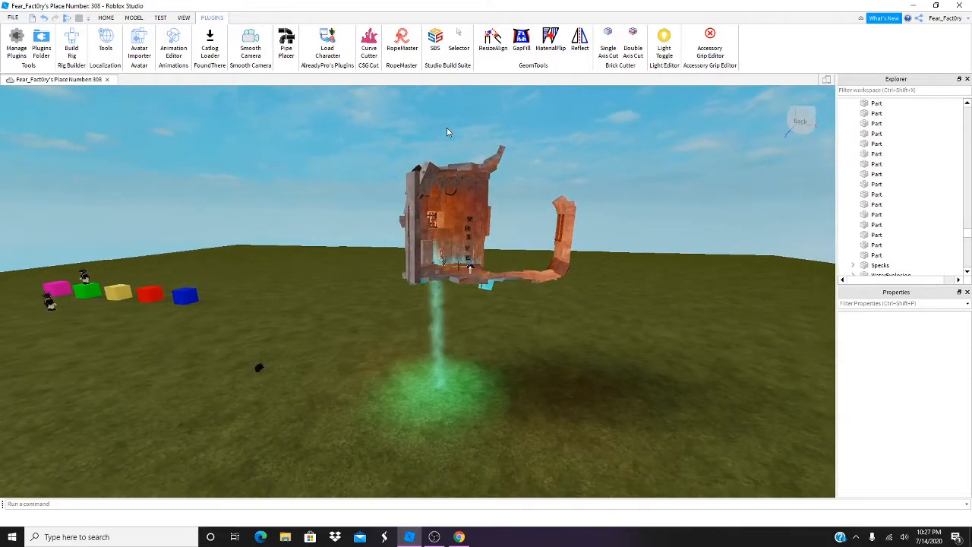
Activate Brick Cutter's Single Axis Cut and preview cut lines at different positions on the blue block
{"action": "key", "text": "a"}
{"action": "key", "text": "w"}
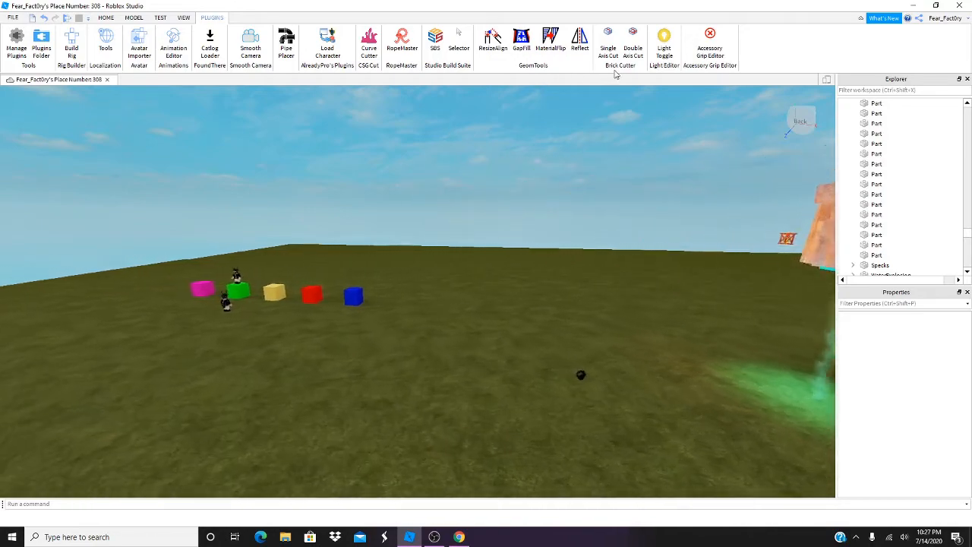
{"action": "key", "text": "a"}
{"action": "key", "text": "w"}
{"action": "right_click_drag", "start_coordinate": [549, 124], "coordinate": [549, 124]}
{"action": "key", "text": "s"}
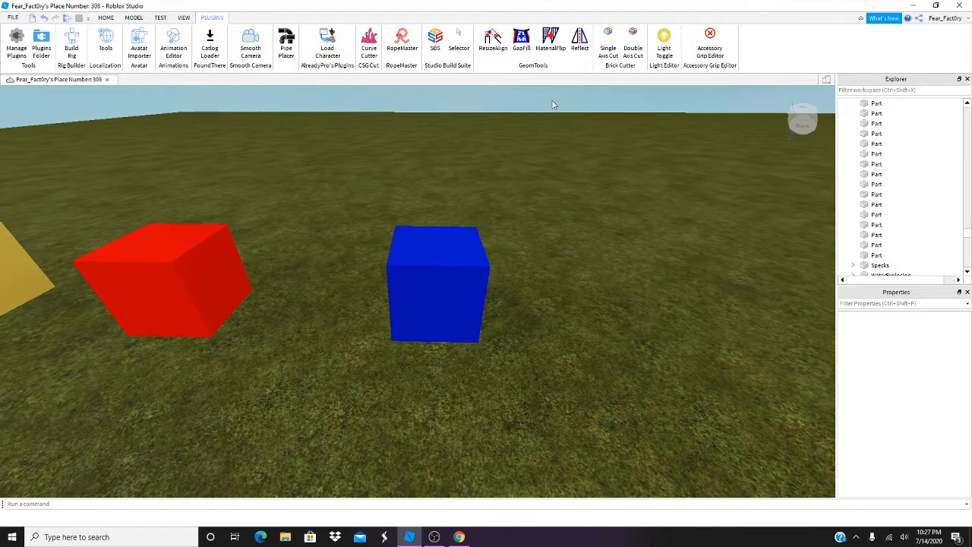
{"action": "left_click", "coordinate": [610, 40]}
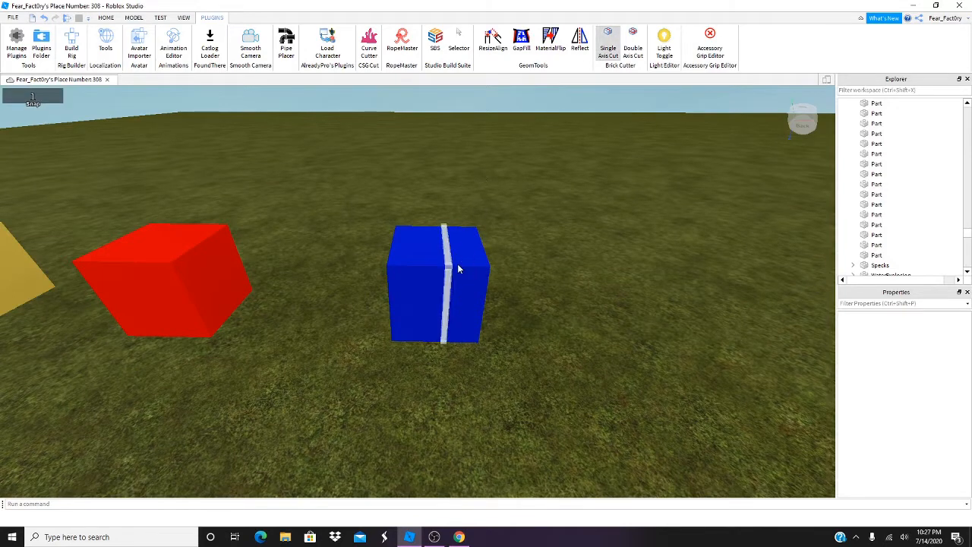
{"action": "scroll", "coordinate": [423, 260], "scroll_direction": "up", "scroll_amount": 5}
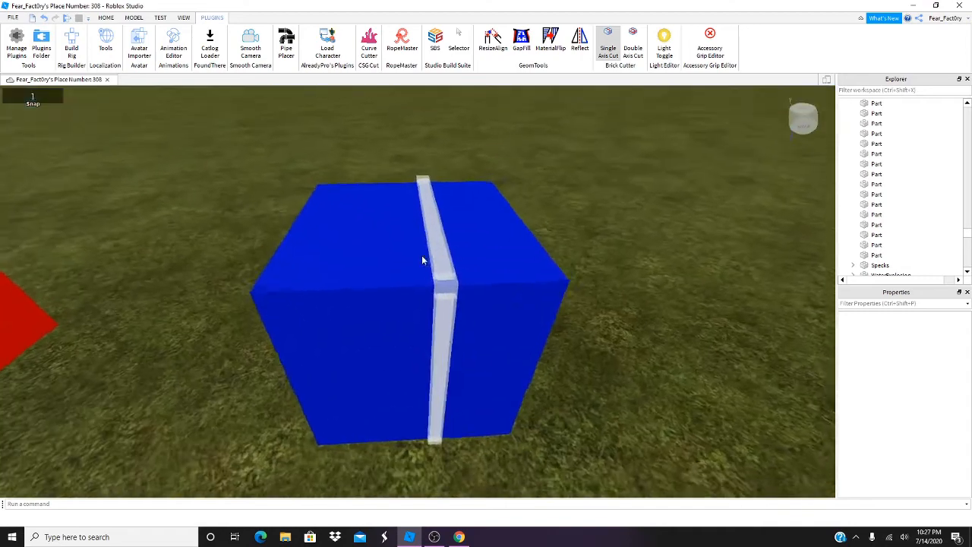
{"action": "scroll", "coordinate": [423, 258], "scroll_direction": "down", "scroll_amount": 5}
{"action": "scroll", "coordinate": [395, 251], "scroll_direction": "up", "scroll_amount": 6}
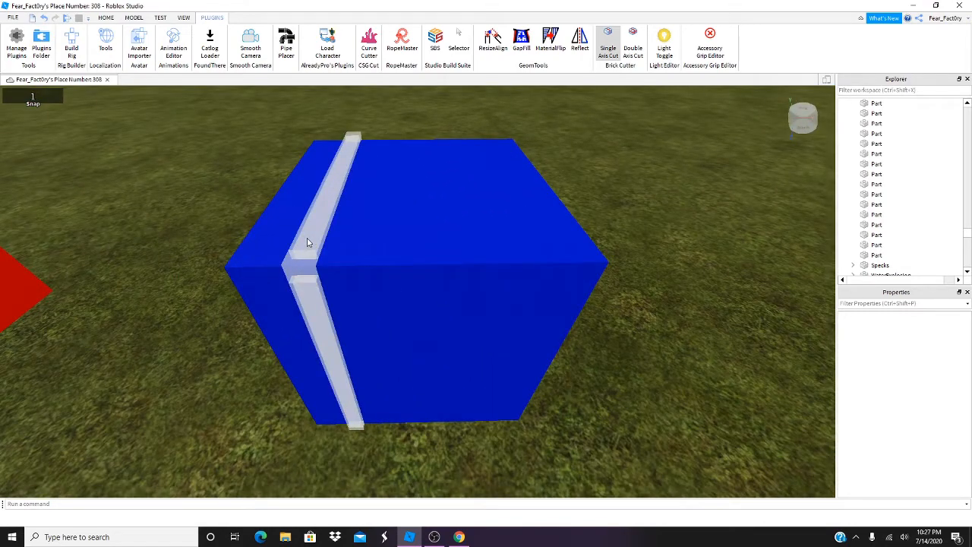
{"action": "scroll", "coordinate": [261, 217], "scroll_direction": "down", "scroll_amount": 5}
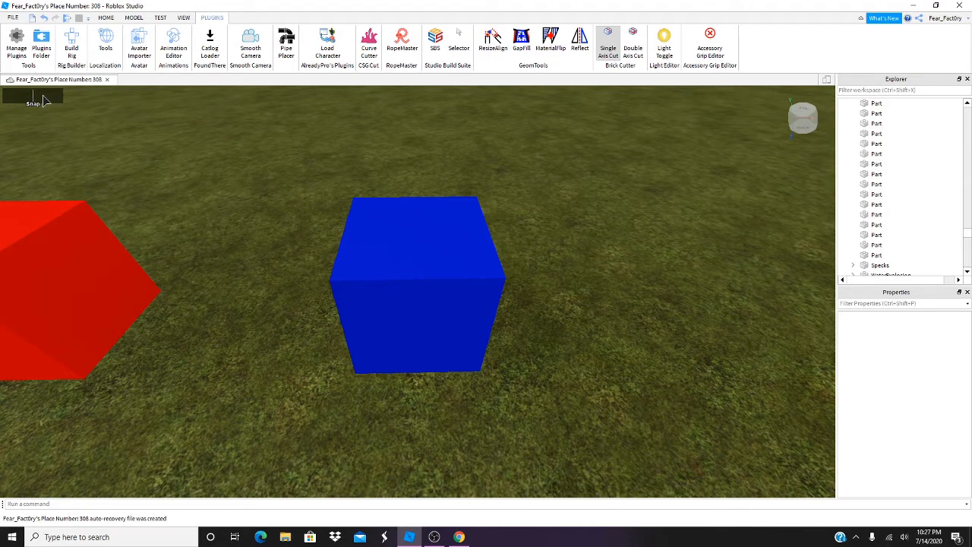
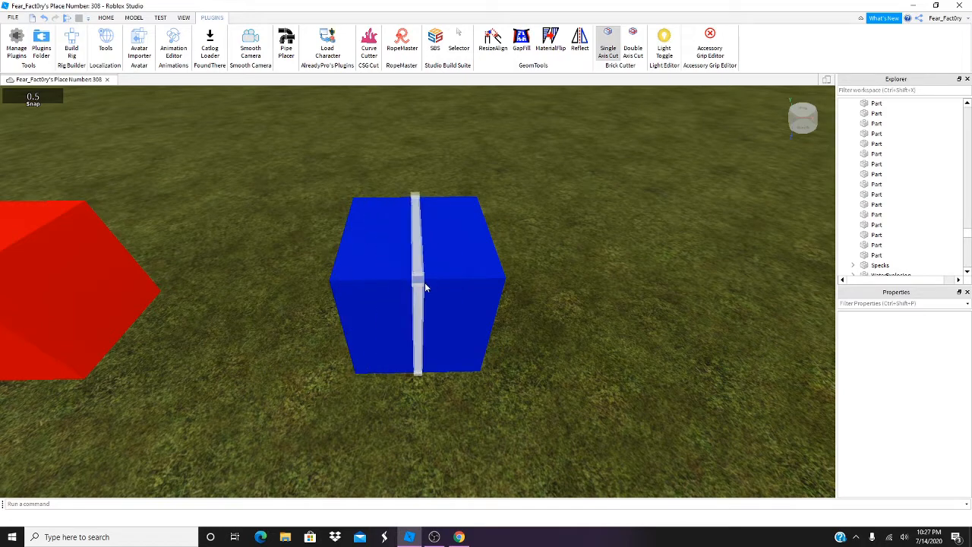
Cut the blue block across its middle with Brick Cutter's Single Axis Cut at the 0.5 snap
{"action": "scroll", "coordinate": [424, 287], "scroll_direction": "up", "scroll_amount": 3}
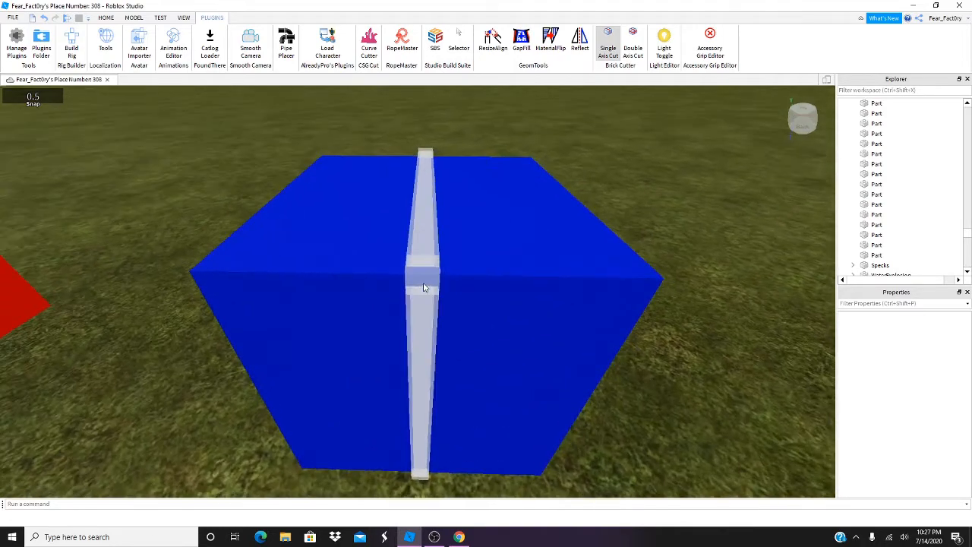
{"action": "scroll", "coordinate": [423, 287], "scroll_direction": "down", "scroll_amount": 3}
{"action": "scroll", "coordinate": [423, 287], "scroll_direction": "up", "scroll_amount": 3}
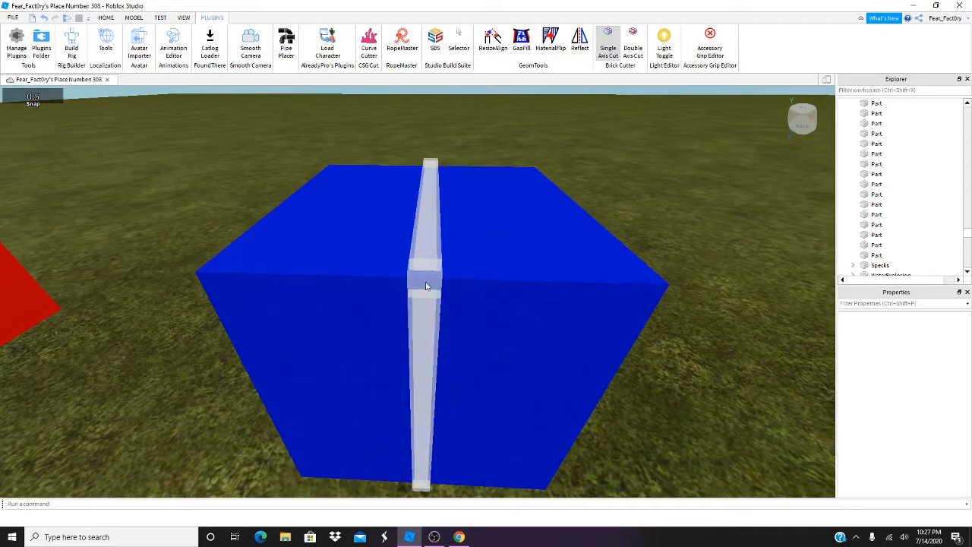
{"action": "left_click", "coordinate": [426, 281]}
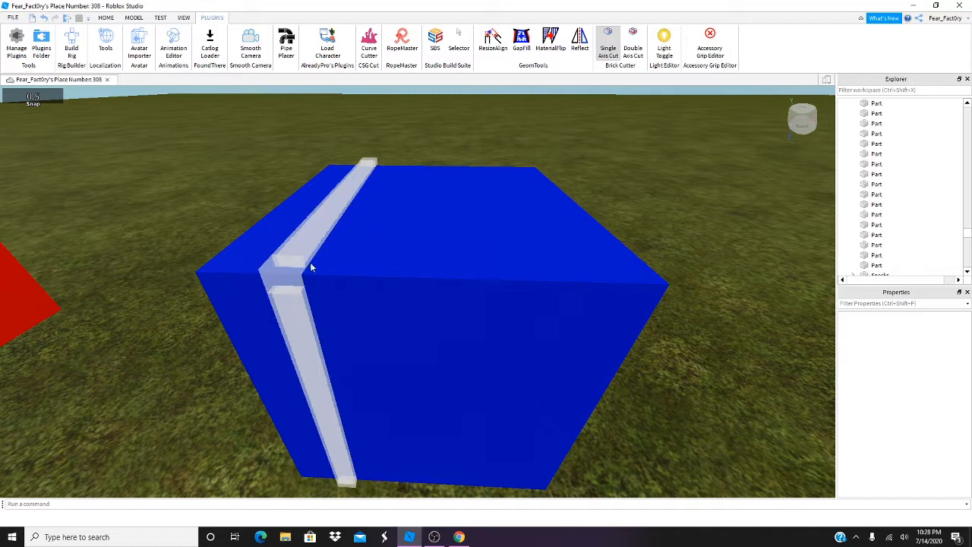
Select the cut-off end slab of the blue block and move it sideways and upward, away from the remaining pieces
{"action": "left_click", "coordinate": [103, 18]}
{"action": "left_click", "coordinate": [79, 38]}
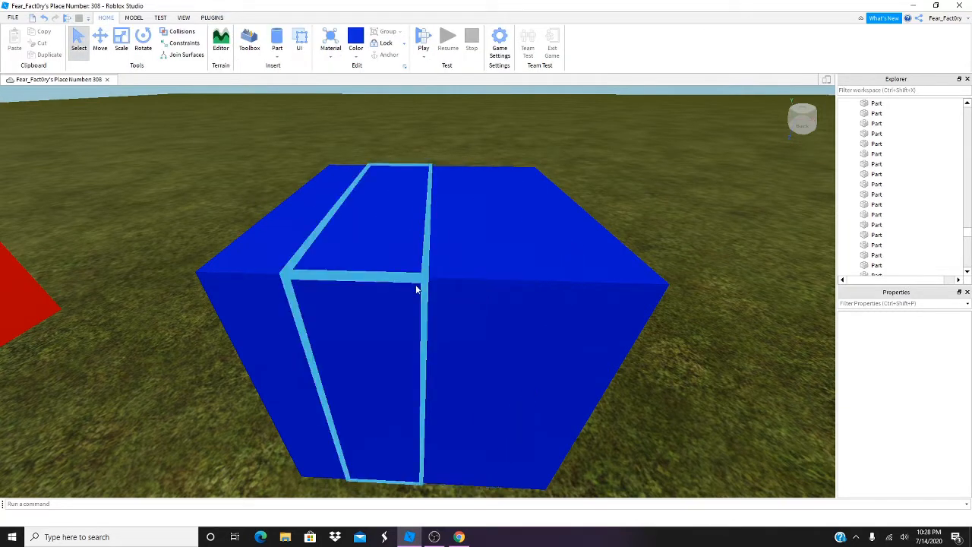
{"action": "left_click", "coordinate": [562, 311]}
{"action": "scroll", "coordinate": [543, 305], "scroll_direction": "down", "scroll_amount": 5}
{"action": "left_click", "coordinate": [100, 42]}
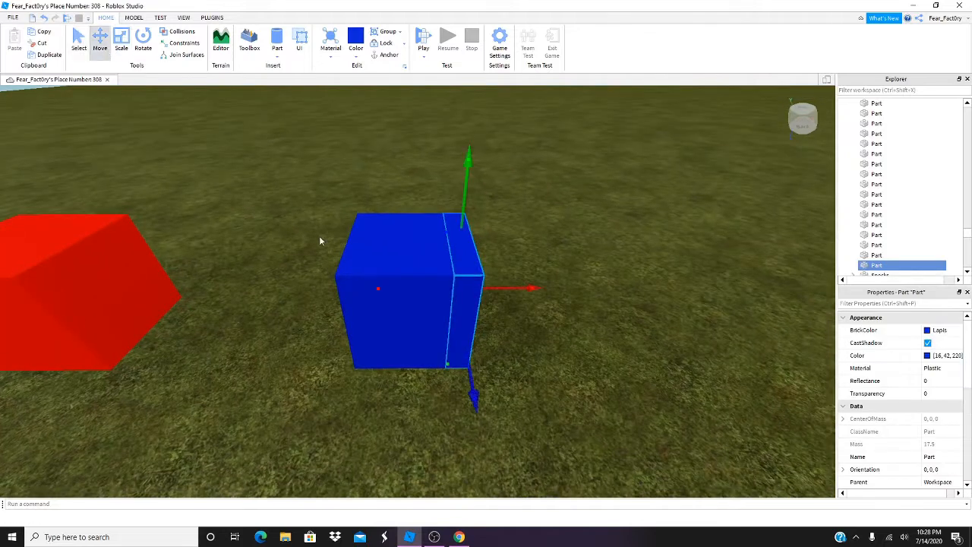
{"action": "left_click_drag", "start_coordinate": [374, 289], "coordinate": [426, 289]}
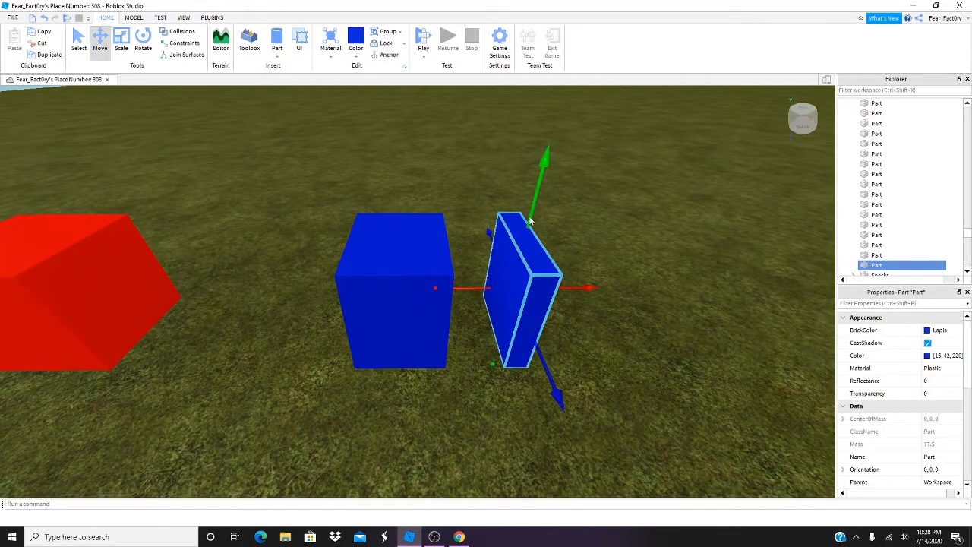
{"action": "left_click_drag", "start_coordinate": [530, 218], "coordinate": [553, 121]}
Undo the slab's moves and the single-axis cuts, then select the whole blue block
{"action": "key", "text": "ctrl+z"}
{"action": "key", "text": "ctrl+z"}
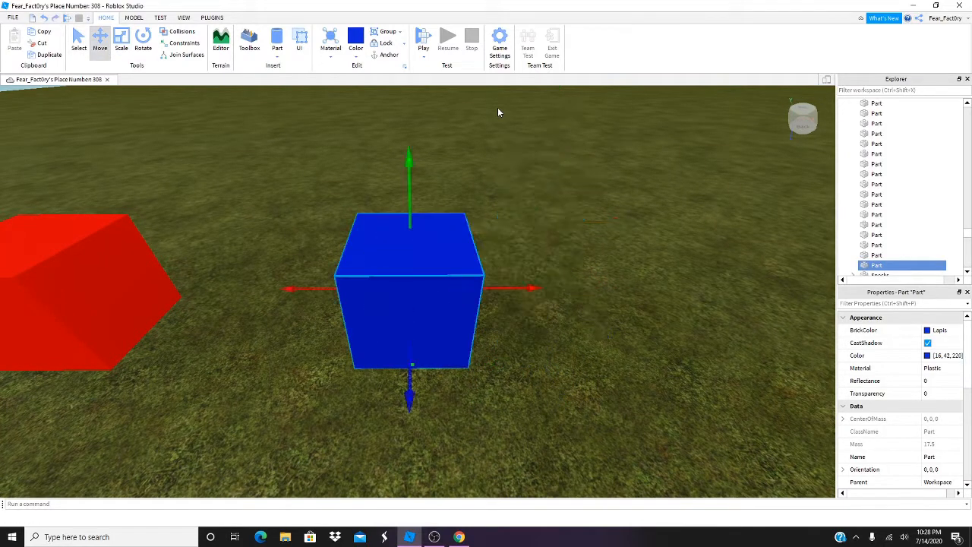
{"action": "key", "text": "ctrl+z"}
{"action": "left_click", "coordinate": [439, 259]}
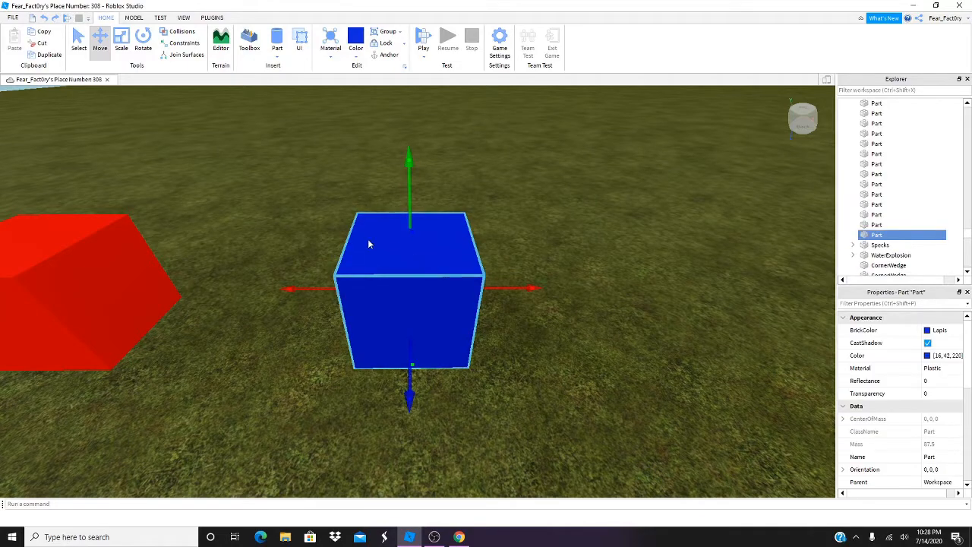
Activate Brick Cutter's Double Axis Cut and cut the blue block's top face crosswise near its centre
{"action": "left_click", "coordinate": [212, 18]}
{"action": "left_click", "coordinate": [248, 189]}
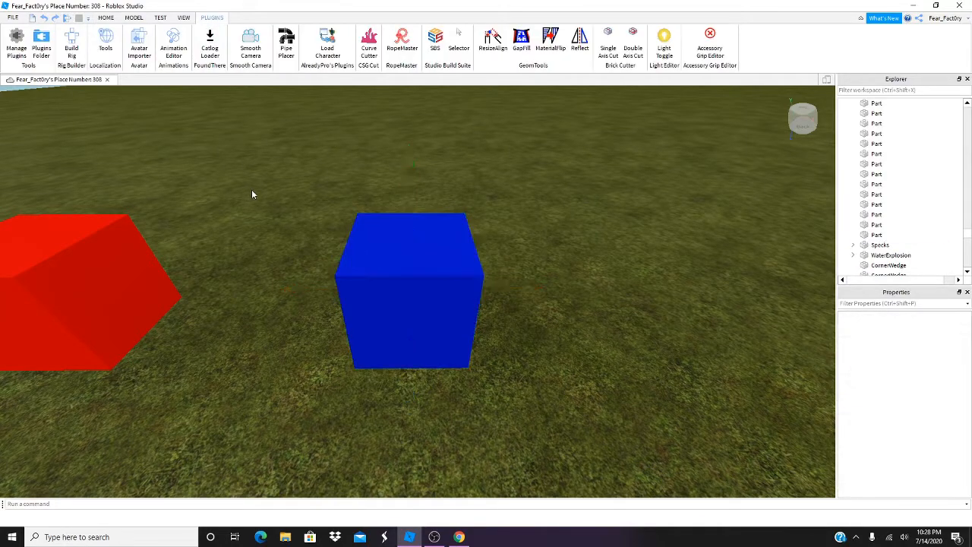
{"action": "scroll", "coordinate": [261, 212], "scroll_direction": "up", "scroll_amount": 2}
{"action": "scroll", "coordinate": [310, 190], "scroll_direction": "down", "scroll_amount": 1}
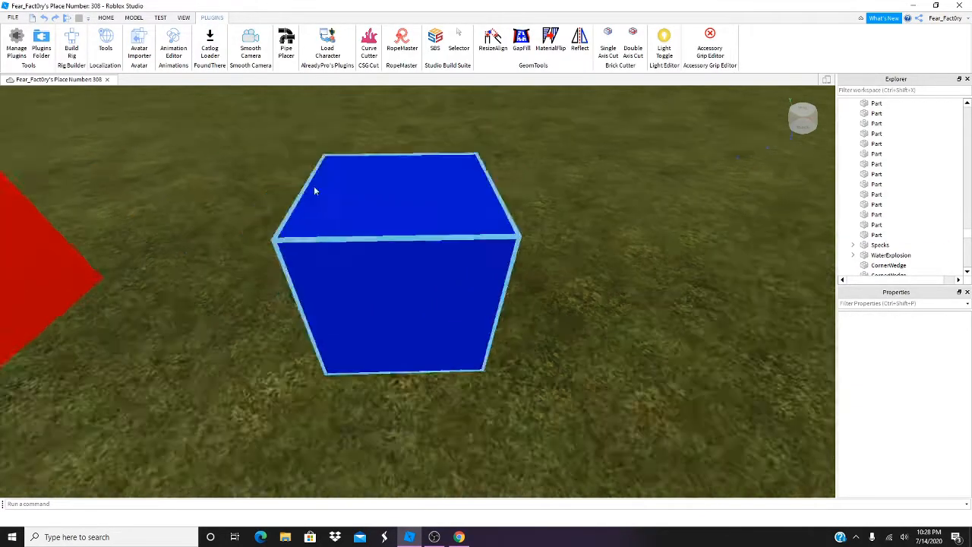
{"action": "left_click", "coordinate": [643, 43]}
{"action": "right_click_drag", "start_coordinate": [408, 257], "coordinate": [428, 246]}
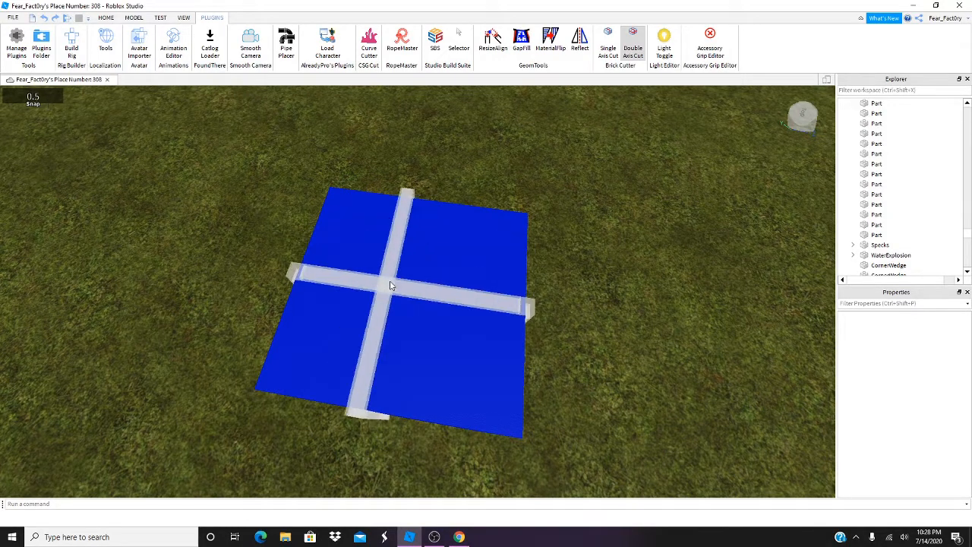
{"action": "left_click", "coordinate": [398, 280]}
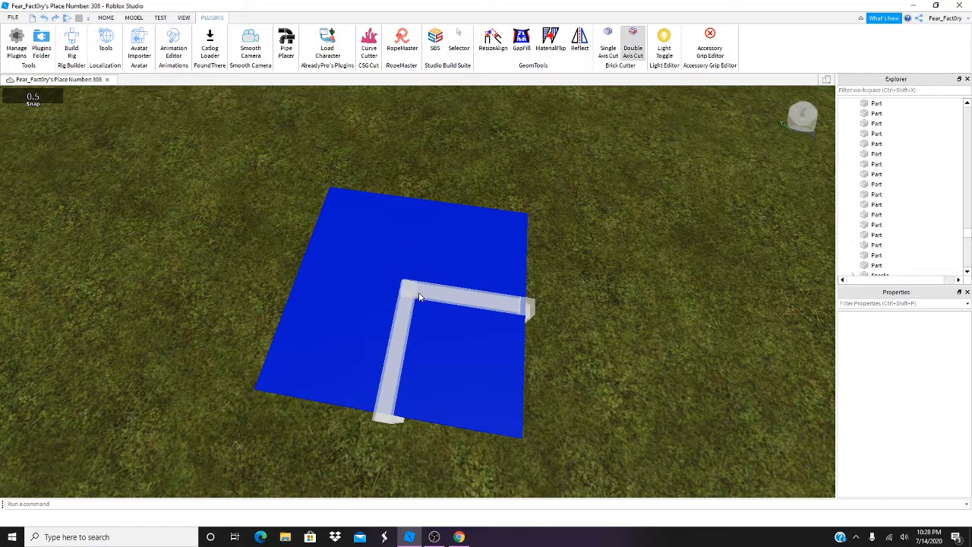
Examine the separate pieces of the cross-cut blue block from several angles and distances
{"action": "left_click", "coordinate": [105, 18]}
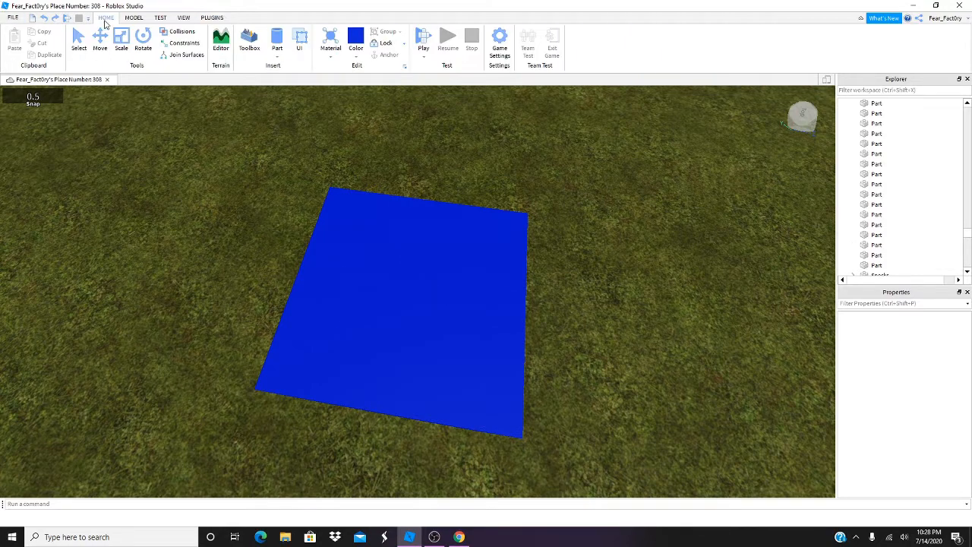
{"action": "left_click", "coordinate": [77, 47]}
{"action": "scroll", "coordinate": [375, 295], "scroll_direction": "up", "scroll_amount": 3}
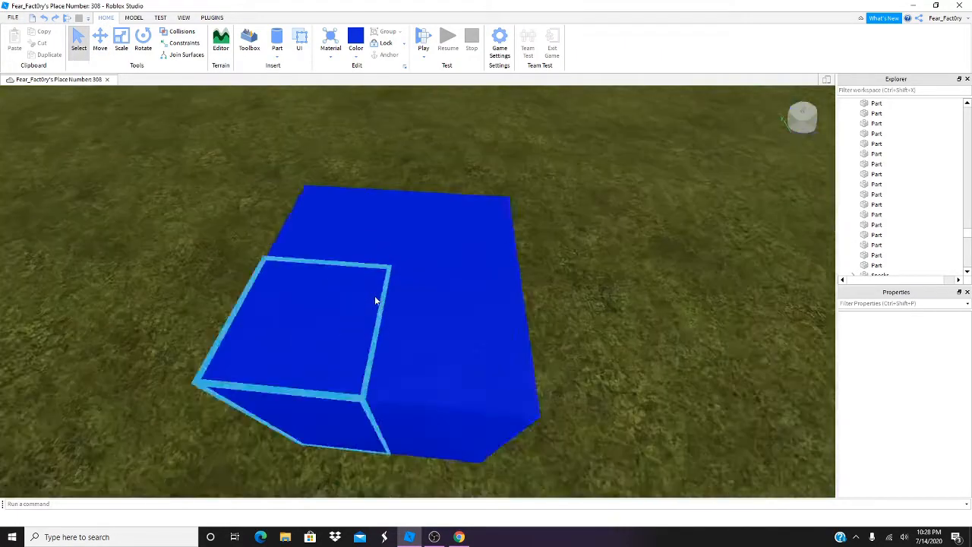
{"action": "right_click_drag", "start_coordinate": [375, 297], "coordinate": [373, 300]}
{"action": "scroll", "coordinate": [376, 296], "scroll_direction": "down", "scroll_amount": 4}
{"action": "scroll", "coordinate": [373, 297], "scroll_direction": "up", "scroll_amount": 4}
{"action": "scroll", "coordinate": [373, 297], "scroll_direction": "down", "scroll_amount": 4}
{"action": "scroll", "coordinate": [373, 298], "scroll_direction": "up", "scroll_amount": 4}
{"action": "scroll", "coordinate": [373, 300], "scroll_direction": "down", "scroll_amount": 4}
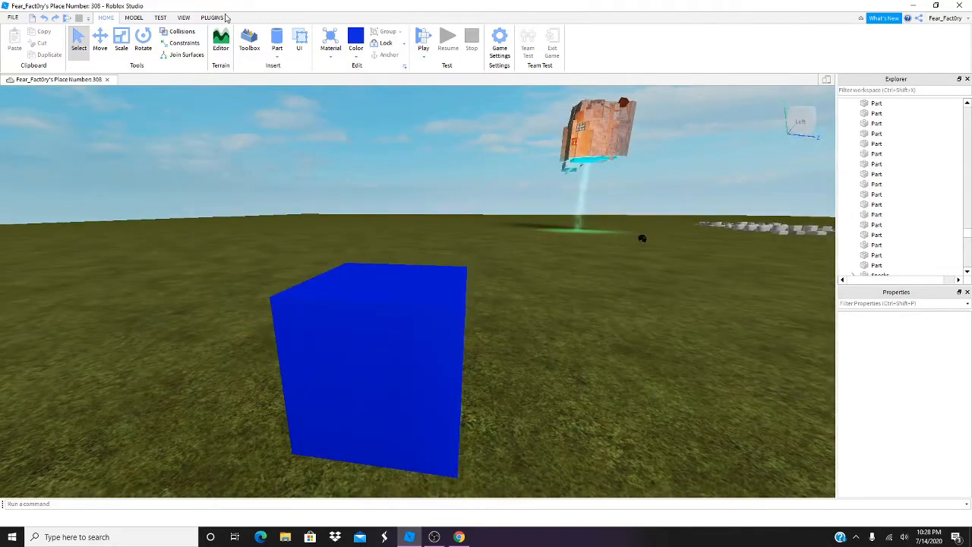
Cut the blue block's side face along both axes with Double Axis Cut and return to the Select tool
{"action": "left_click", "coordinate": [213, 18]}
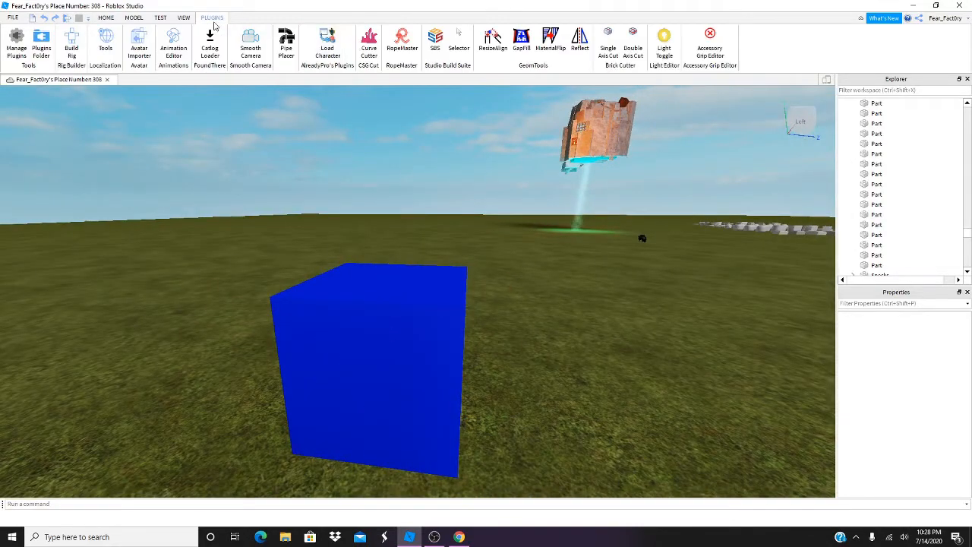
{"action": "left_click", "coordinate": [633, 45]}
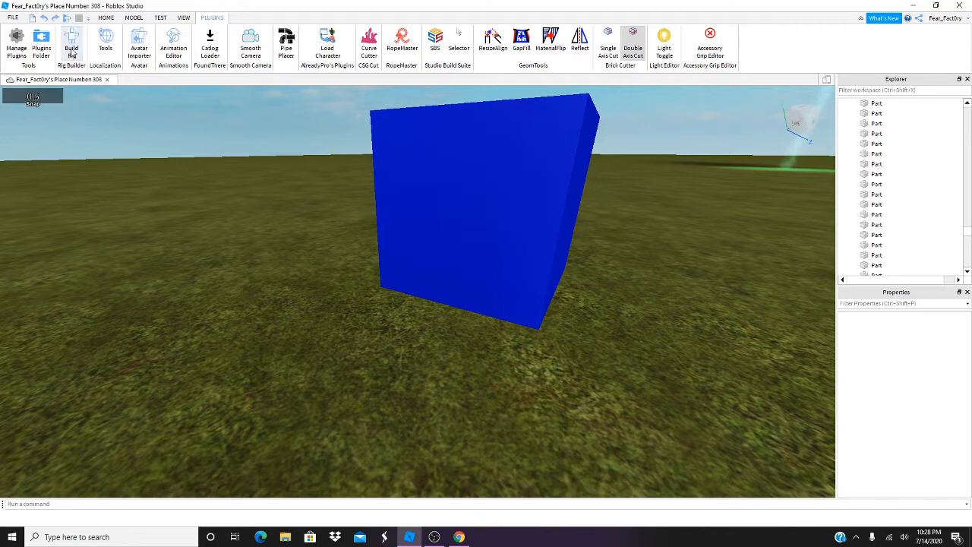
{"action": "left_click", "coordinate": [101, 19]}
{"action": "left_click", "coordinate": [80, 43]}
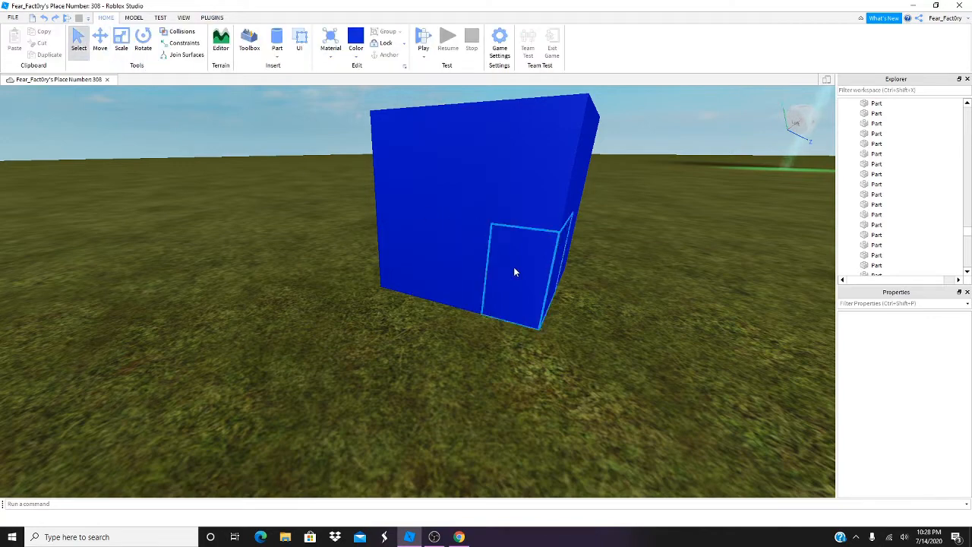
Pull four of the cut pieces off the blue block and place them apart on the grass
{"action": "left_click_drag", "start_coordinate": [514, 269], "coordinate": [535, 347]}
{"action": "scroll", "coordinate": [456, 326], "scroll_direction": "down", "scroll_amount": 3}
{"action": "left_click_drag", "start_coordinate": [446, 327], "coordinate": [693, 363]}
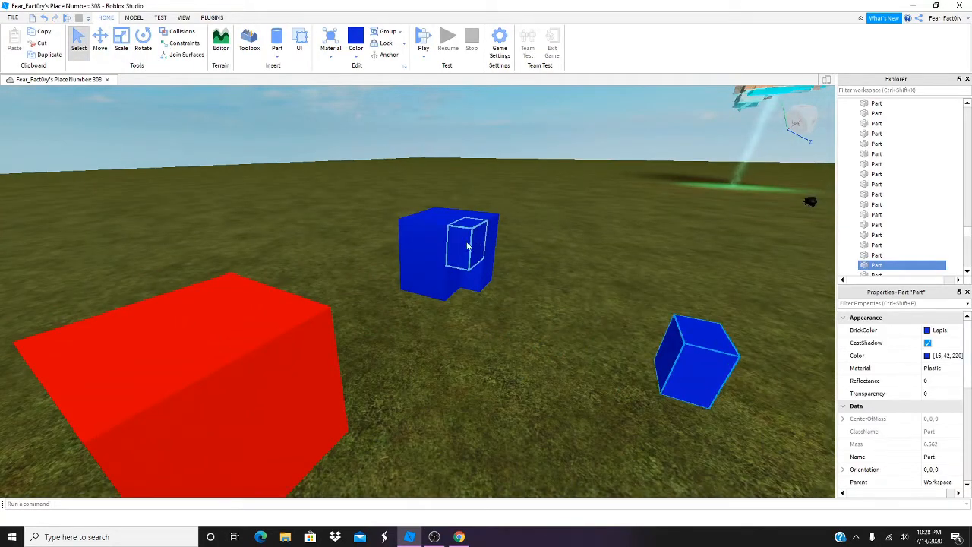
{"action": "left_click_drag", "start_coordinate": [460, 246], "coordinate": [346, 270]}
{"action": "left_click_drag", "start_coordinate": [417, 242], "coordinate": [302, 231]}
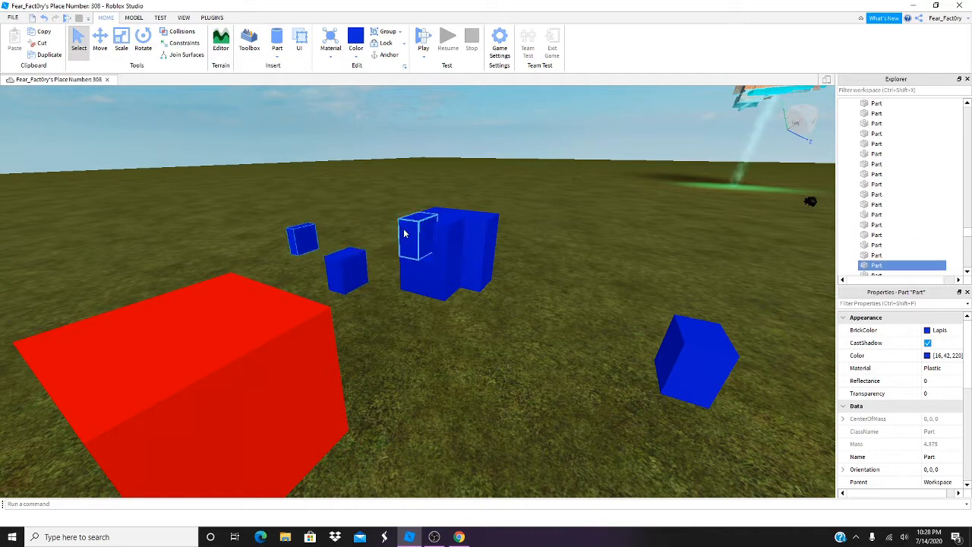
{"action": "left_click_drag", "start_coordinate": [404, 233], "coordinate": [374, 256]}
Deselect the scattered pieces and undo the last five changes made to the blue block
{"action": "right_click_drag", "start_coordinate": [372, 264], "coordinate": [336, 228]}
{"action": "scroll", "coordinate": [337, 227], "scroll_direction": "down", "scroll_amount": 5}
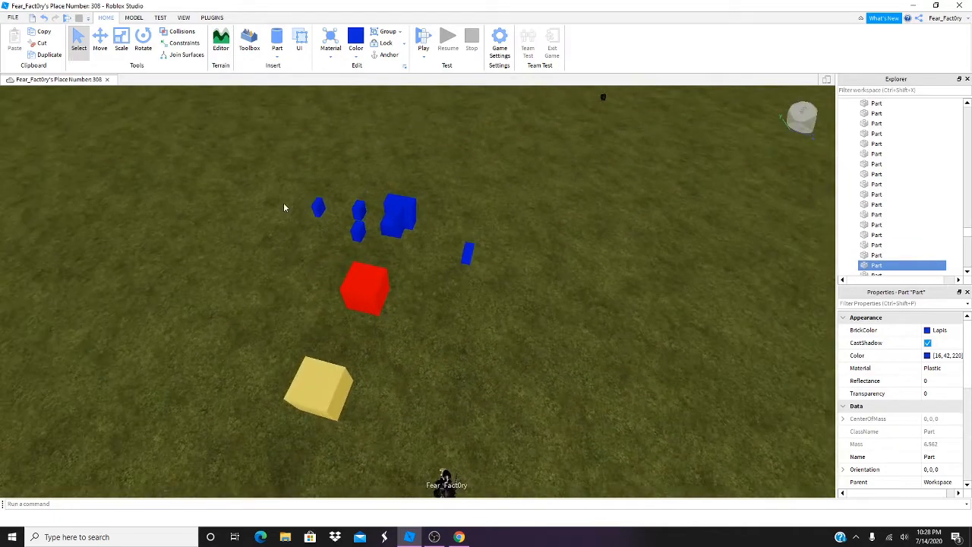
{"action": "left_click", "coordinate": [284, 202]}
{"action": "key", "text": "ctrl+z"}
{"action": "key", "text": "ctrl+z"}
{"action": "key", "text": "ctrl+z"}
{"action": "key", "text": "ctrl+z"}
{"action": "key", "text": "ctrl+z"}
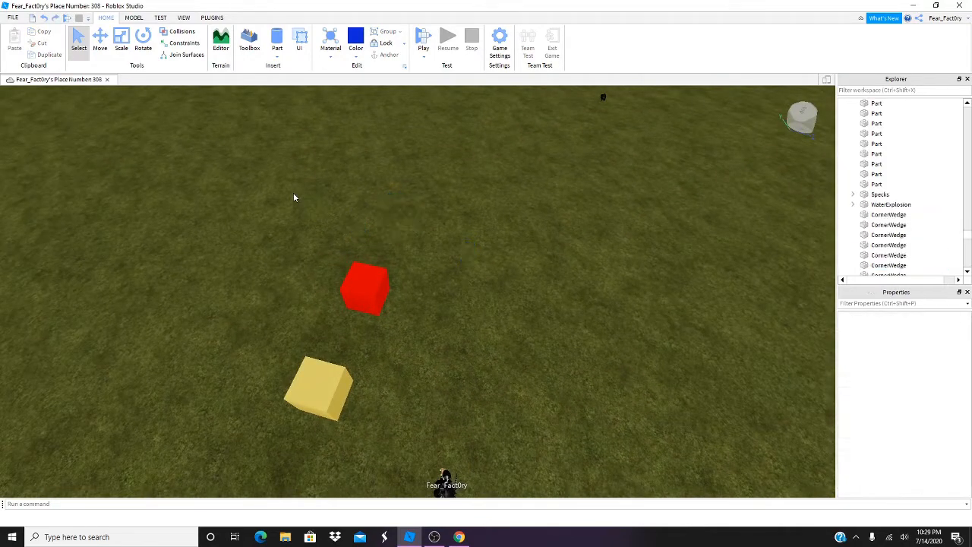
Duplicate the red block, move the copy along the row past it, and colour it Lapis blue
{"action": "right_click_drag", "start_coordinate": [282, 190], "coordinate": [256, 241]}
{"action": "left_click", "coordinate": [412, 310]}
{"action": "right_click_drag", "start_coordinate": [412, 310], "coordinate": [348, 308]}
{"action": "key", "text": "d"}
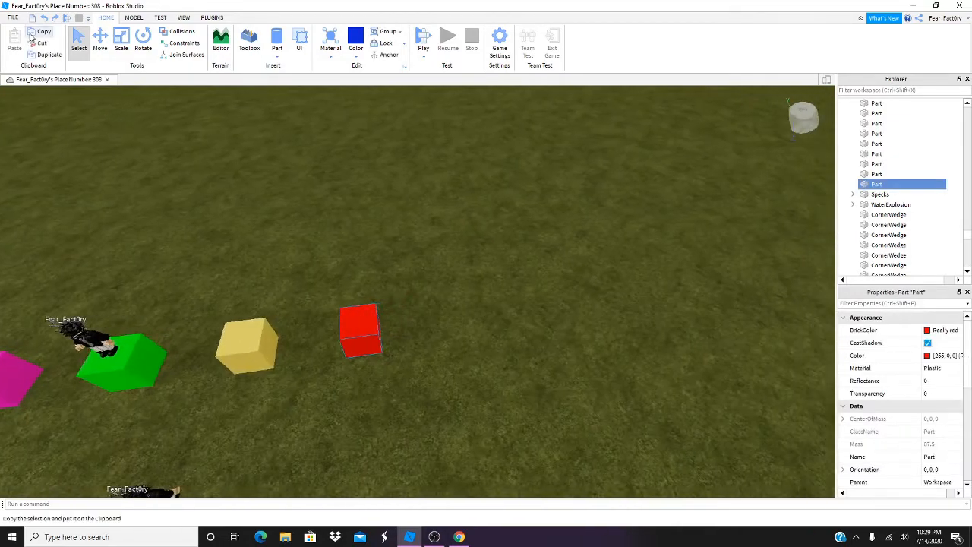
{"action": "left_click", "coordinate": [49, 55]}
{"action": "left_click", "coordinate": [100, 42]}
{"action": "left_click_drag", "start_coordinate": [408, 336], "coordinate": [493, 252]}
{"action": "left_click", "coordinate": [355, 36]}
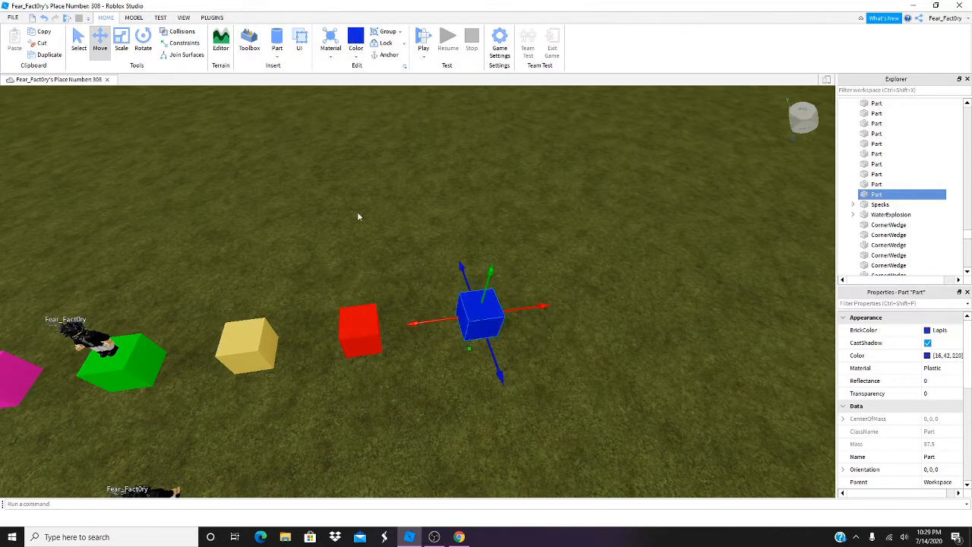
Go to the floating rock build and turn on Light Toggle to display its light markers
{"action": "left_click", "coordinate": [355, 240]}
{"action": "right_click_drag", "start_coordinate": [355, 240], "coordinate": [355, 240]}
{"action": "key", "text": "a"}
{"action": "key", "text": "s"}
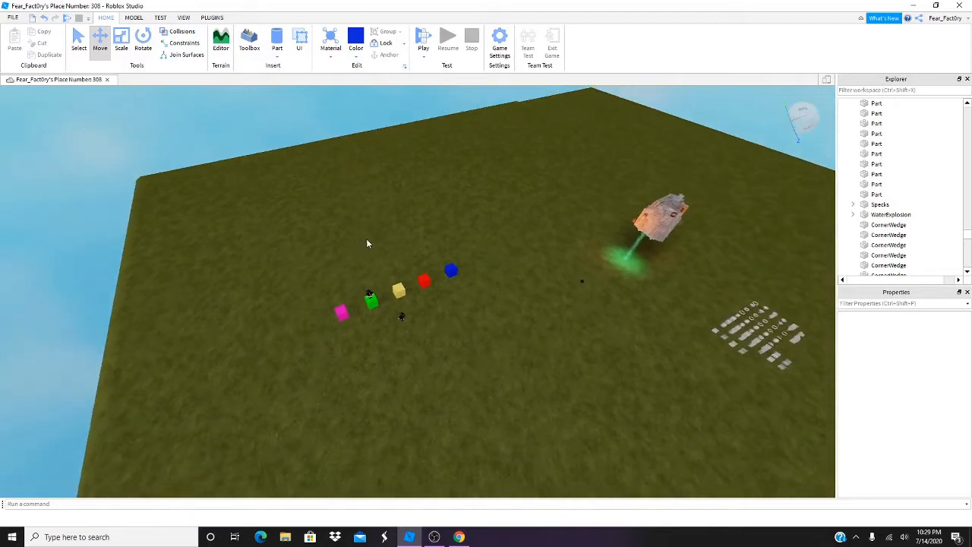
{"action": "key", "text": "w"}
{"action": "left_click", "coordinate": [212, 17]}
{"action": "key", "text": "d"}
{"action": "right_click_drag", "start_coordinate": [249, 138], "coordinate": [249, 139]}
{"action": "key", "text": "d"}
{"action": "key", "text": "d"}
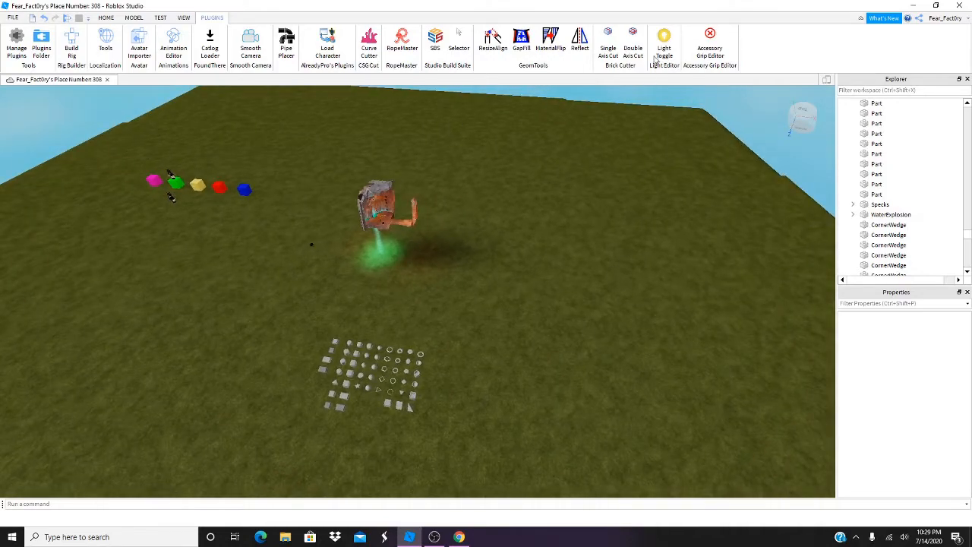
{"action": "key", "text": "w"}
{"action": "right_click_drag", "start_coordinate": [533, 165], "coordinate": [534, 165]}
{"action": "key", "text": "w"}
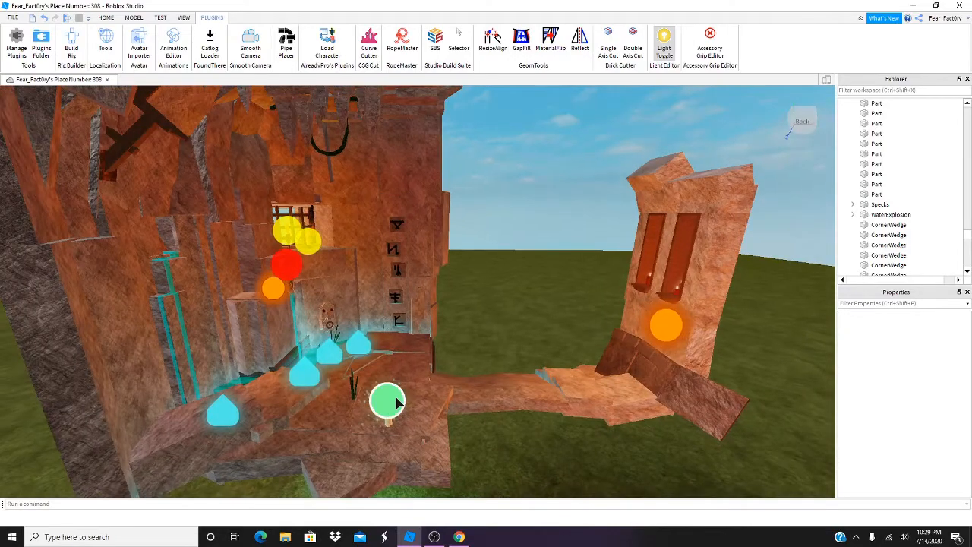
Select the orange light marker L3 on the candle pillar and examine it and the surrounding markers from several sides
{"action": "scroll", "coordinate": [380, 336], "scroll_direction": "down", "scroll_amount": 3}
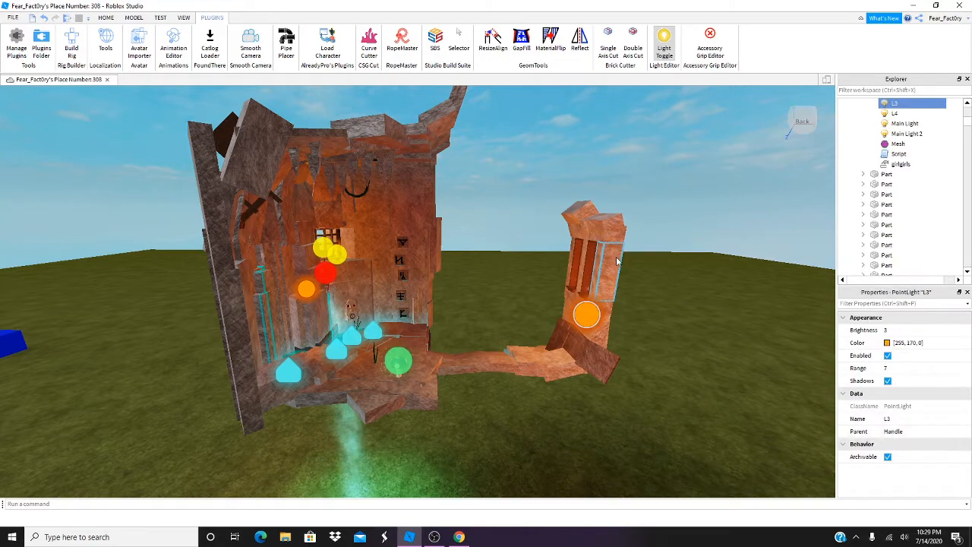
{"action": "key", "text": "w"}
{"action": "right_click_drag", "start_coordinate": [617, 261], "coordinate": [637, 253]}
{"action": "key", "text": "d"}
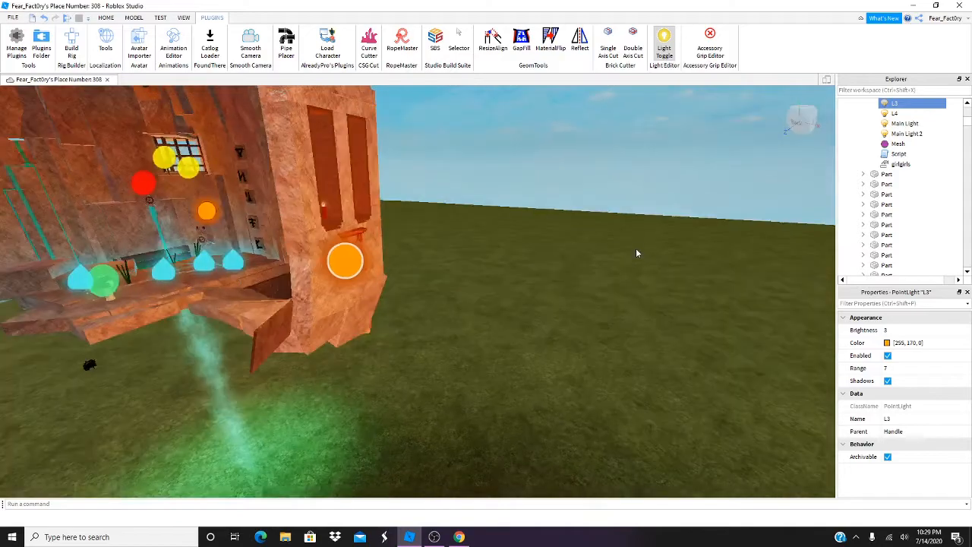
{"action": "scroll", "coordinate": [347, 214], "scroll_direction": "up", "scroll_amount": 5}
{"action": "right_click_drag", "start_coordinate": [348, 215], "coordinate": [348, 215]}
{"action": "scroll", "coordinate": [348, 216], "scroll_direction": "down", "scroll_amount": 5}
{"action": "scroll", "coordinate": [348, 216], "scroll_direction": "up", "scroll_amount": 4}
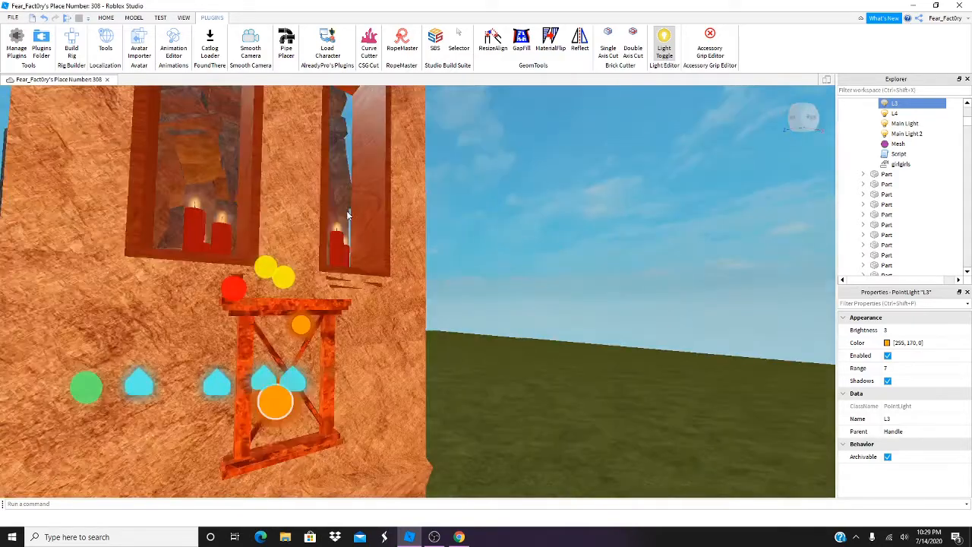
{"action": "scroll", "coordinate": [348, 215], "scroll_direction": "down", "scroll_amount": 4}
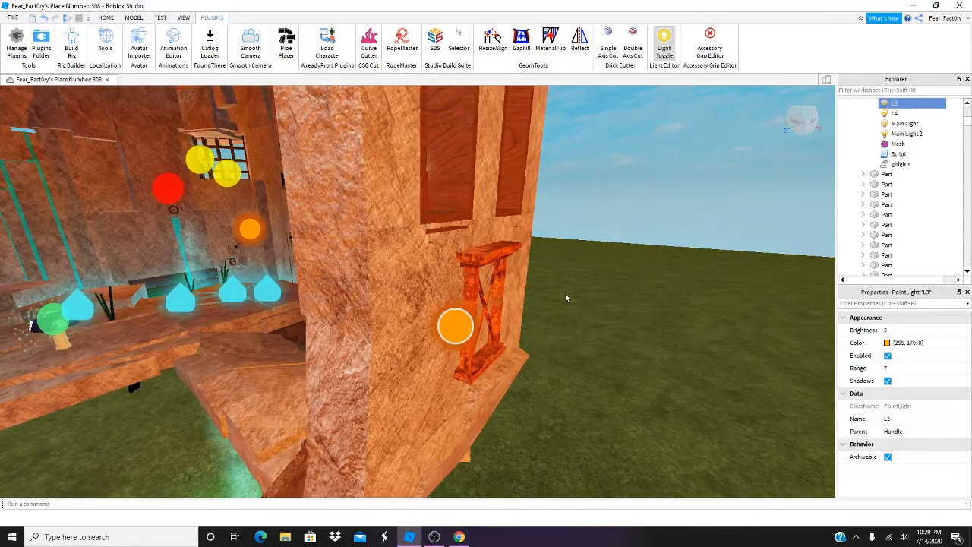
{"action": "right_click_drag", "start_coordinate": [565, 294], "coordinate": [565, 294]}
{"action": "scroll", "coordinate": [565, 294], "scroll_direction": "down", "scroll_amount": 4}
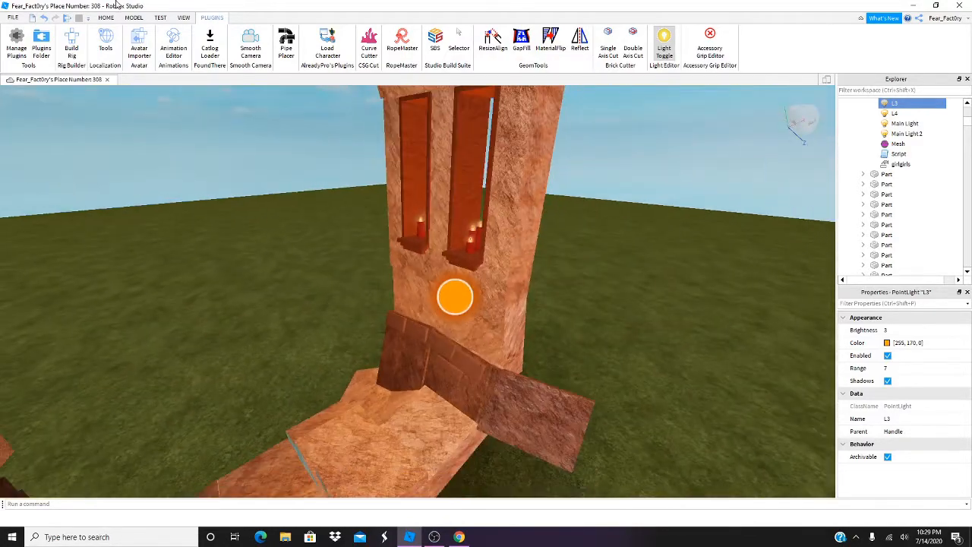
Start a Run test of the place from the current view of the floating build
{"action": "left_click", "coordinate": [106, 18]}
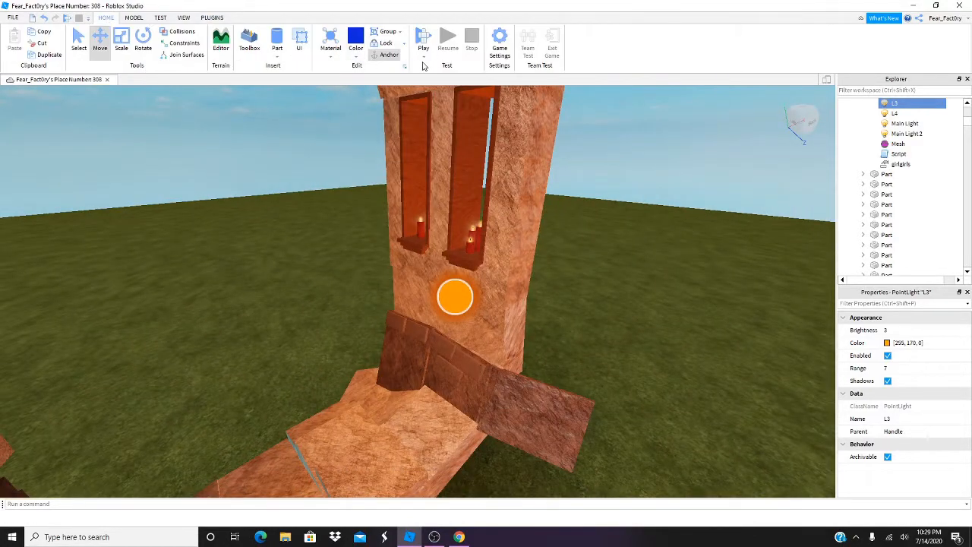
{"action": "left_click", "coordinate": [423, 58]}
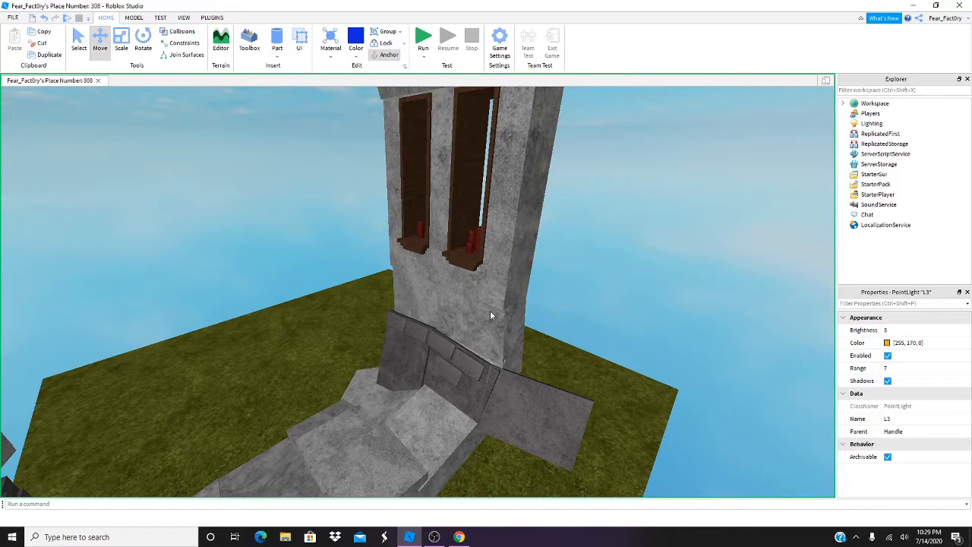
{"action": "key", "text": "F8"}
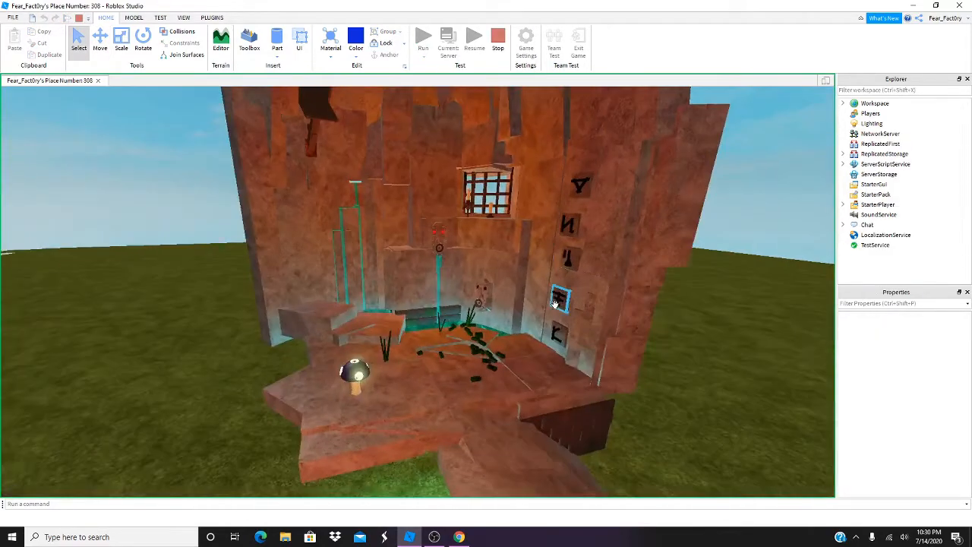
Look around the cave interior and the candle pillar in the running place and stop the Run test
{"action": "right_click_drag", "start_coordinate": [555, 304], "coordinate": [554, 305]}
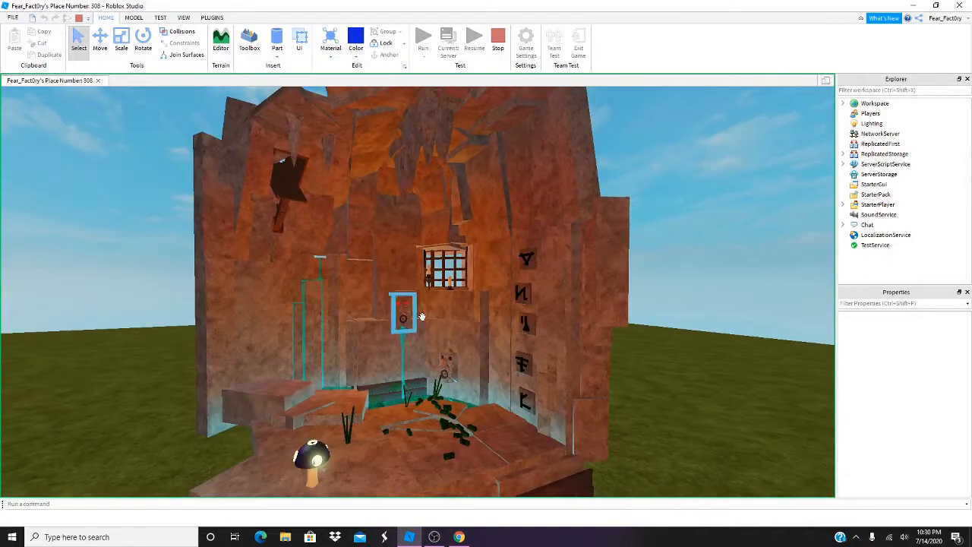
{"action": "right_click_drag", "start_coordinate": [421, 317], "coordinate": [450, 322]}
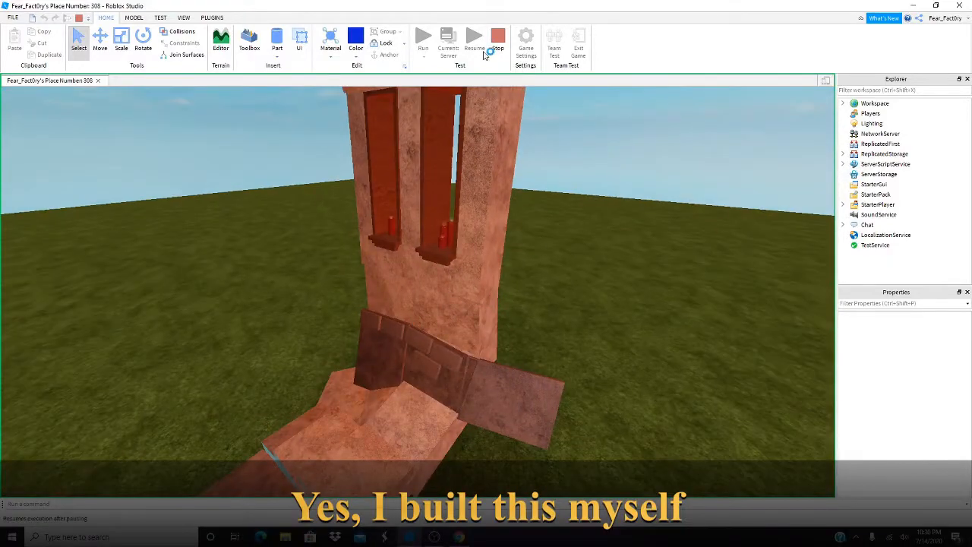
{"action": "left_click", "coordinate": [496, 44]}
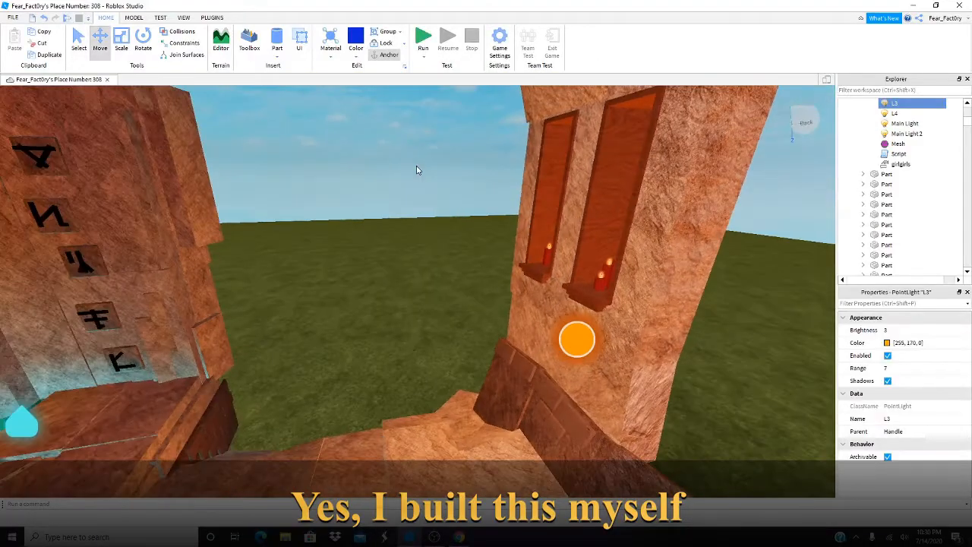
Bring the plugin tools back up, deselect light L3 and look over the coloured light markers across the floating build
{"action": "right_click_drag", "start_coordinate": [417, 170], "coordinate": [416, 170]}
{"action": "key", "text": "w"}
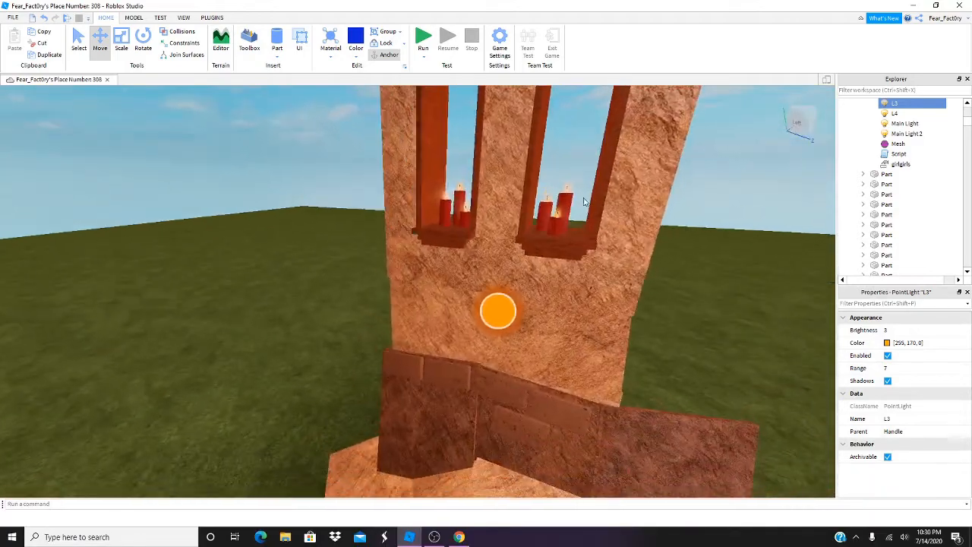
{"action": "left_click", "coordinate": [211, 17]}
{"action": "scroll", "coordinate": [256, 163], "scroll_direction": "down", "scroll_amount": 5}
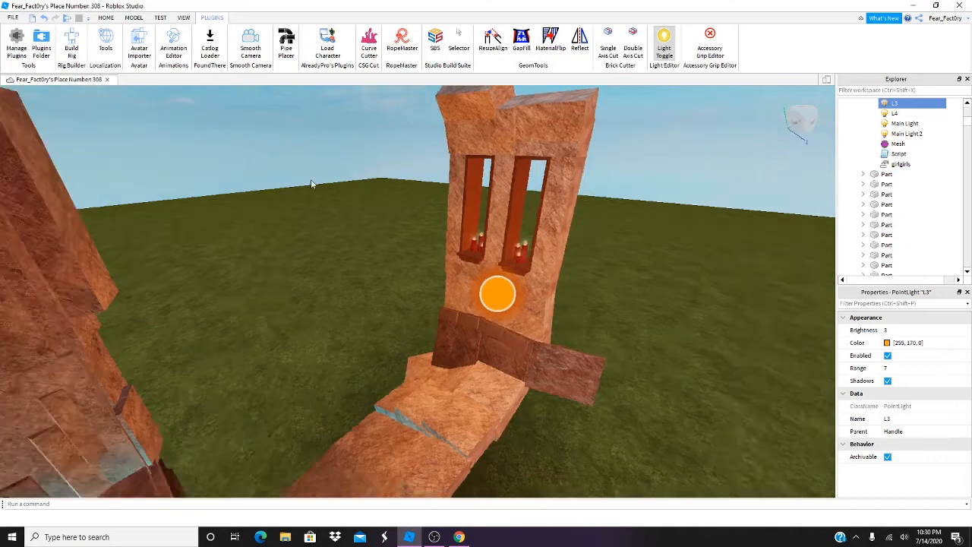
{"action": "right_click_drag", "start_coordinate": [312, 184], "coordinate": [312, 184]}
{"action": "left_click", "coordinate": [565, 260]}
{"action": "scroll", "coordinate": [565, 260], "scroll_direction": "up", "scroll_amount": 3}
{"action": "right_click_drag", "start_coordinate": [564, 261], "coordinate": [565, 260]}
{"action": "scroll", "coordinate": [564, 261], "scroll_direction": "down", "scroll_amount": 3}
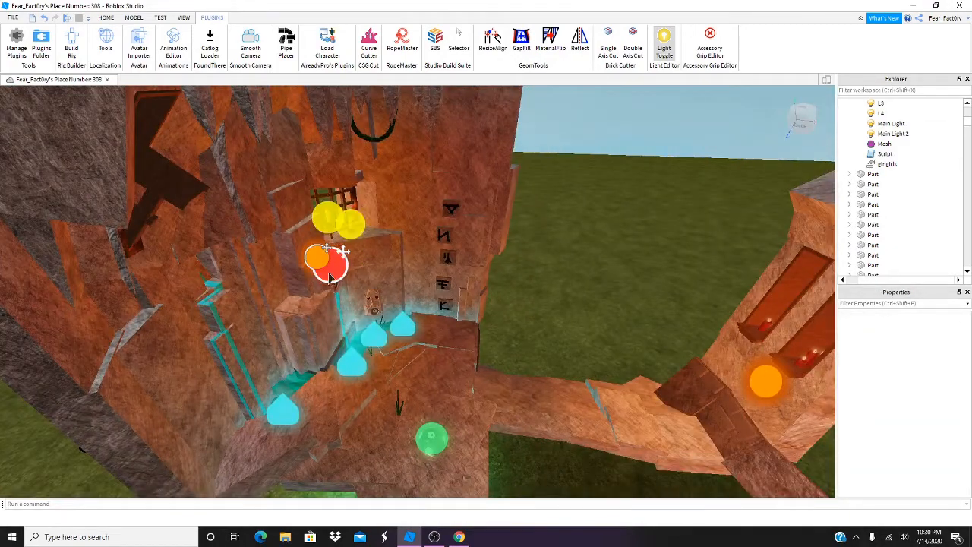
{"action": "scroll", "coordinate": [330, 275], "scroll_direction": "down", "scroll_amount": 5}
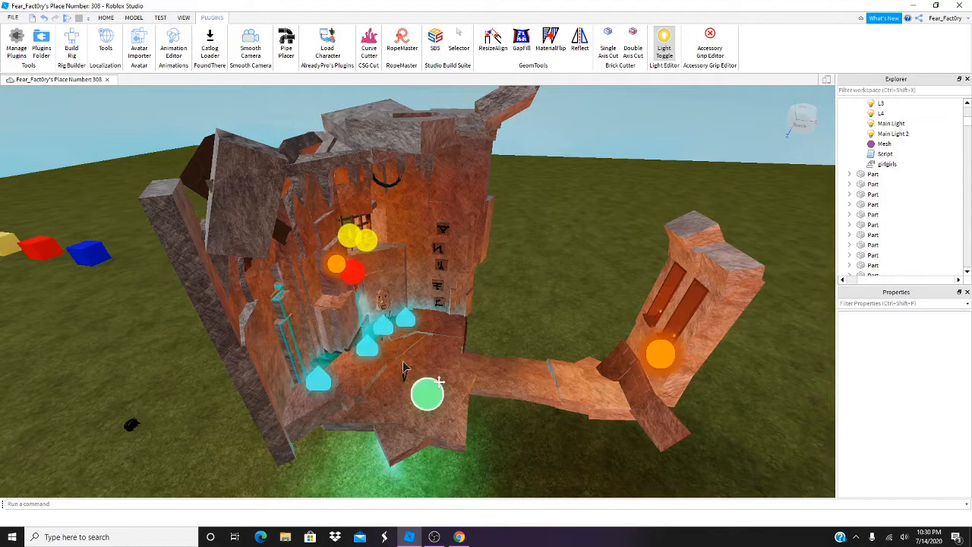
{"action": "scroll", "coordinate": [357, 323], "scroll_direction": "up", "scroll_amount": 5}
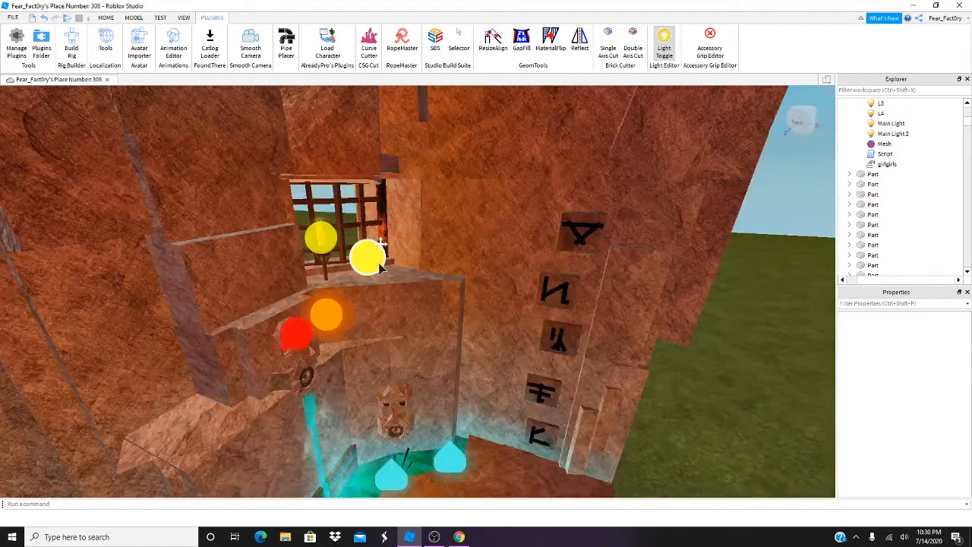
Select the yellow point light on the candle at the barred window and open its colour picker, leaving the colour as is
{"action": "left_click", "coordinate": [370, 259]}
{"action": "right_click_drag", "start_coordinate": [371, 267], "coordinate": [374, 285]}
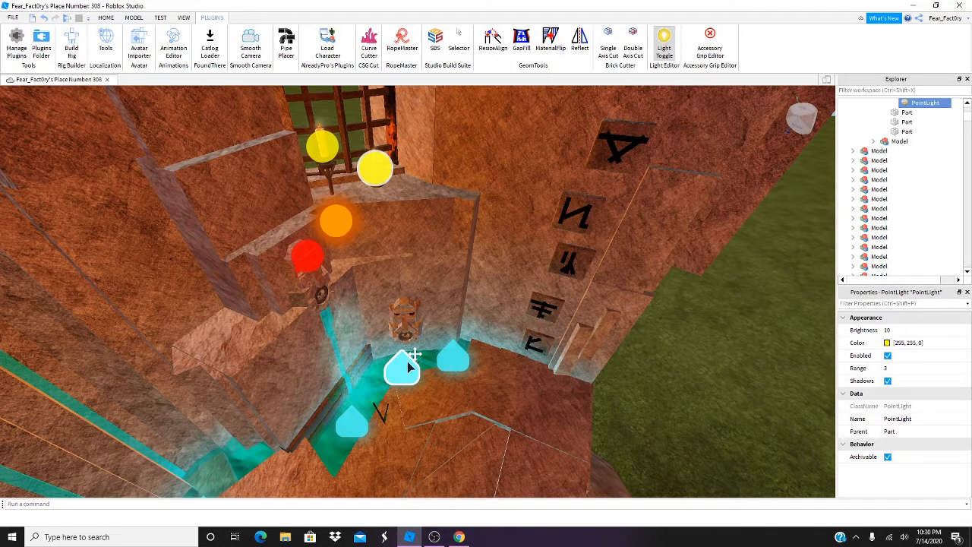
{"action": "key", "text": "f"}
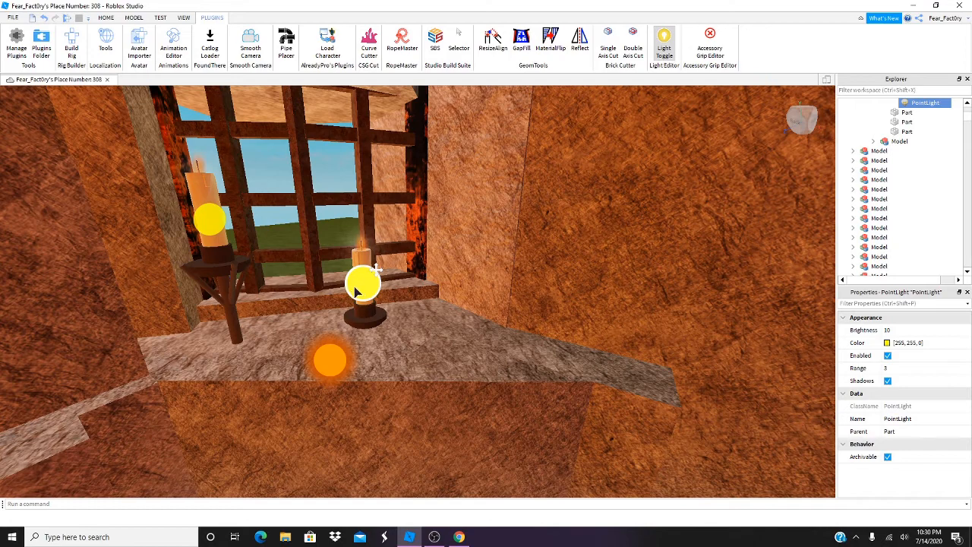
{"action": "left_click", "coordinate": [885, 343]}
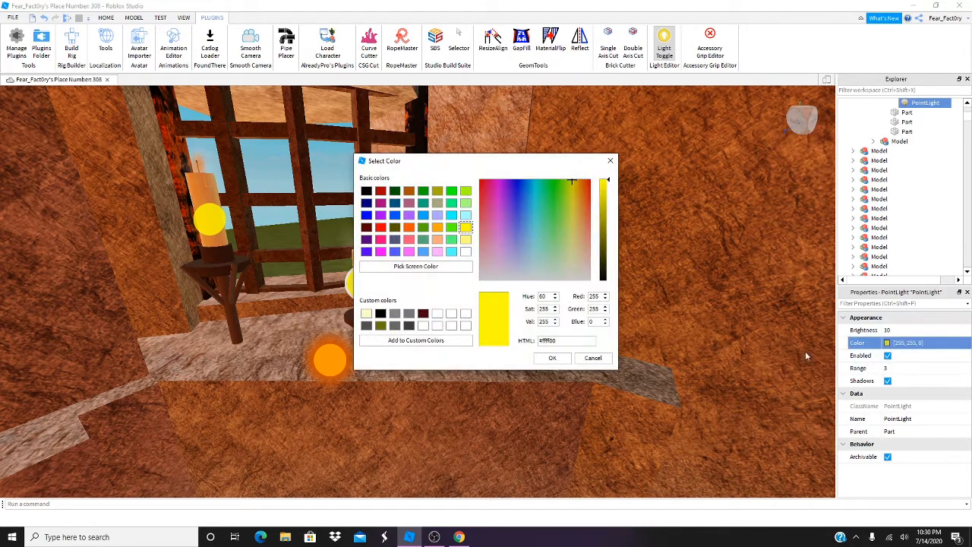
{"action": "left_click", "coordinate": [612, 164]}
Select the cyan spotlight marker at the water's edge nearest the rune wall and examine its properties and the neighbouring markers
{"action": "scroll", "coordinate": [537, 258], "scroll_direction": "down", "scroll_amount": 8}
{"action": "right_click_drag", "start_coordinate": [537, 258], "coordinate": [537, 257]}
{"action": "scroll", "coordinate": [422, 328], "scroll_direction": "up", "scroll_amount": 3}
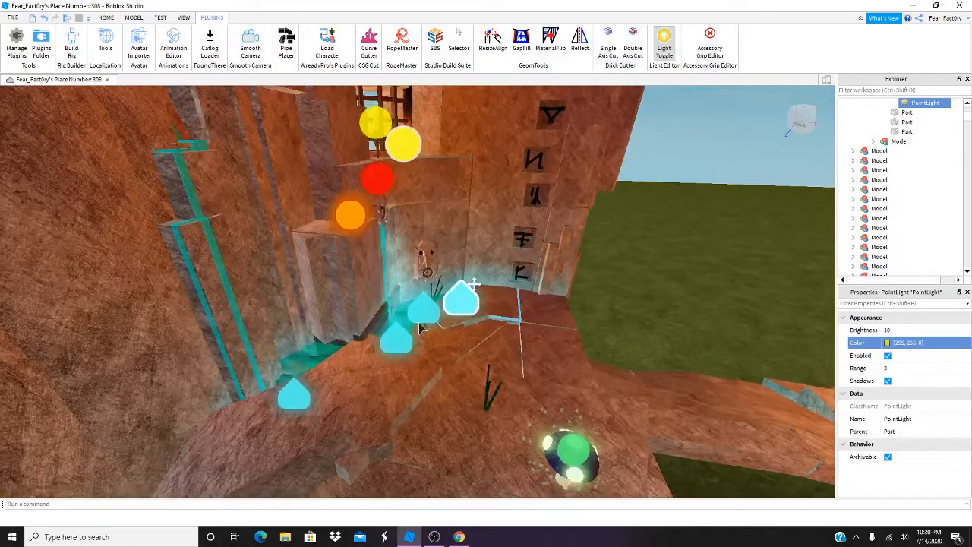
{"action": "left_click", "coordinate": [465, 306]}
{"action": "scroll", "coordinate": [479, 319], "scroll_direction": "up", "scroll_amount": 3}
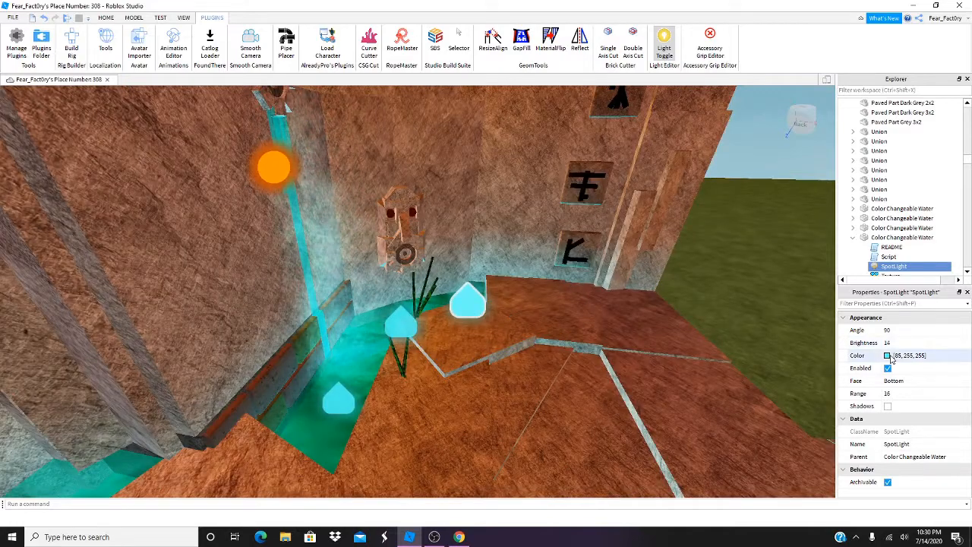
{"action": "scroll", "coordinate": [473, 341], "scroll_direction": "up", "scroll_amount": 3}
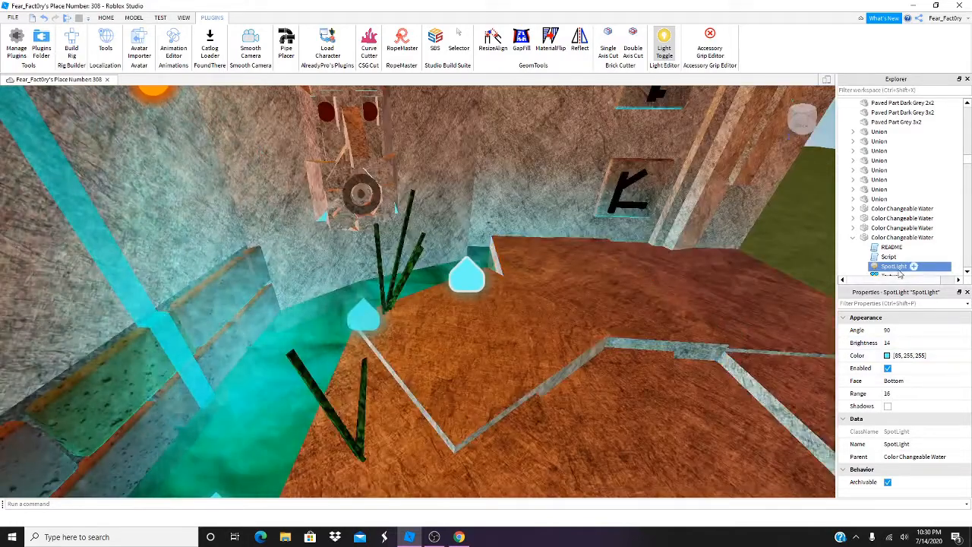
{"action": "scroll", "coordinate": [428, 319], "scroll_direction": "down", "scroll_amount": 5}
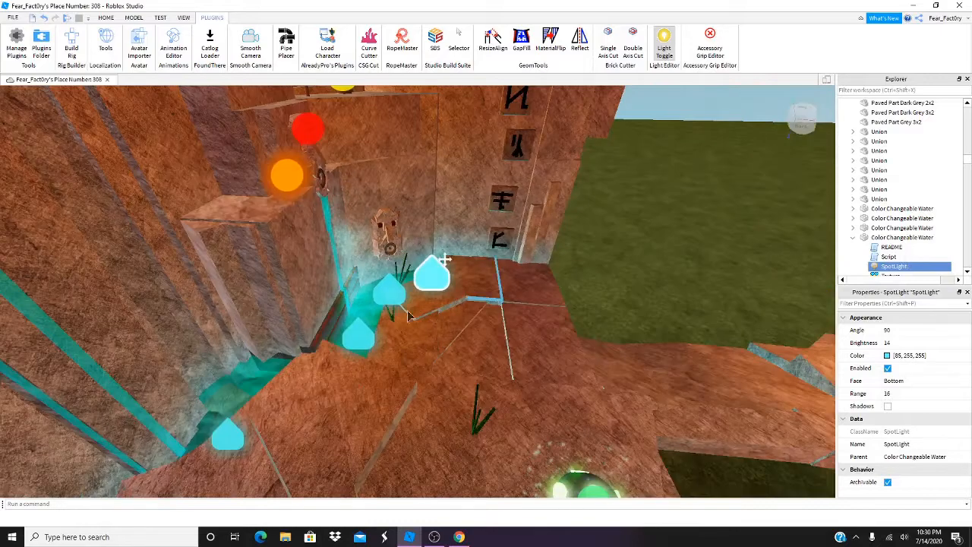
{"action": "scroll", "coordinate": [405, 298], "scroll_direction": "down", "scroll_amount": 5}
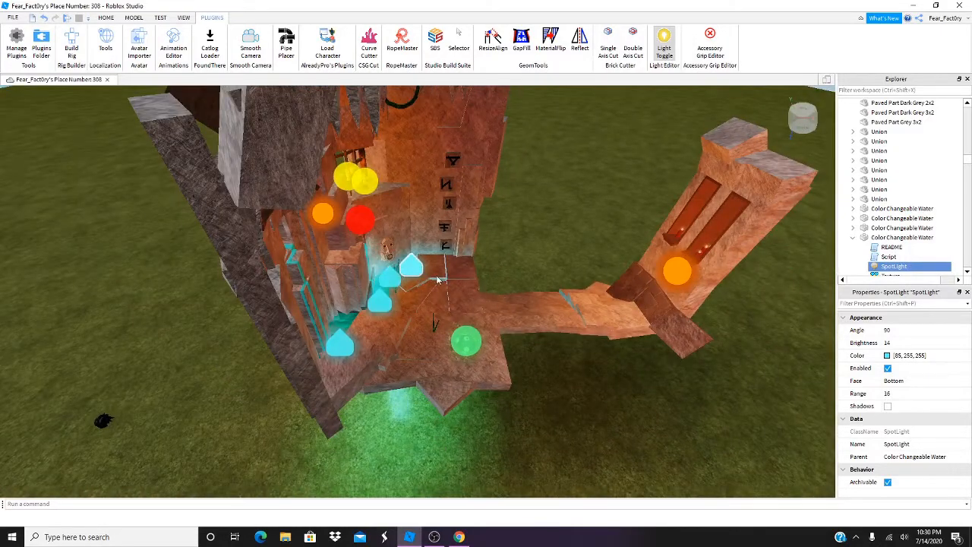
{"action": "scroll", "coordinate": [437, 281], "scroll_direction": "up", "scroll_amount": 5}
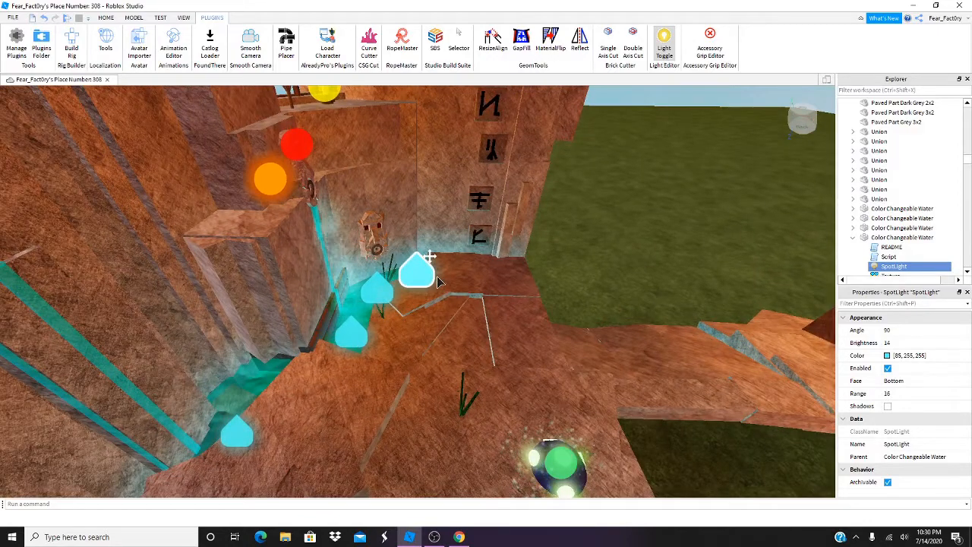
Deselect the spotlight and view the whole set of light markers on the build from near and far
{"action": "left_click", "coordinate": [536, 286]}
{"action": "right_click_drag", "start_coordinate": [536, 286], "coordinate": [534, 282]}
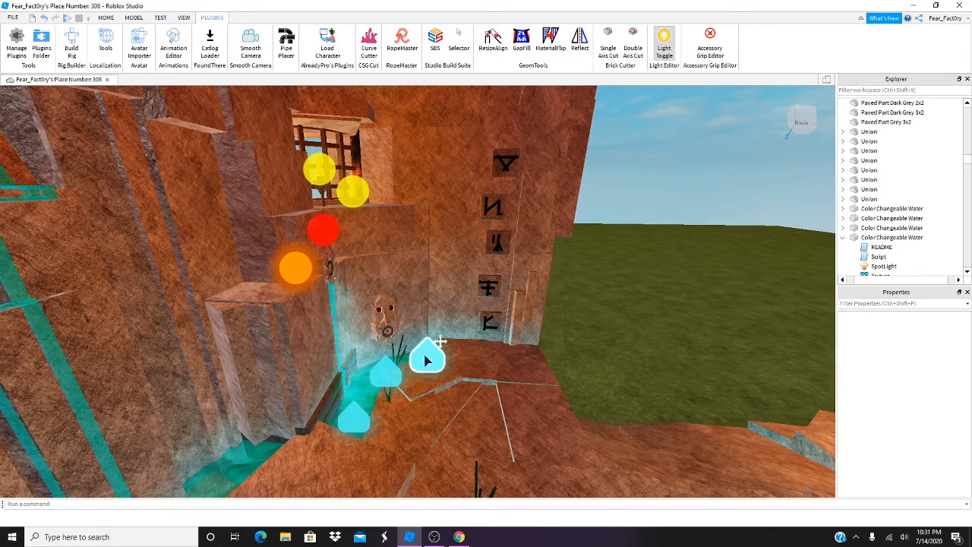
{"action": "scroll", "coordinate": [435, 426], "scroll_direction": "down", "scroll_amount": 10}
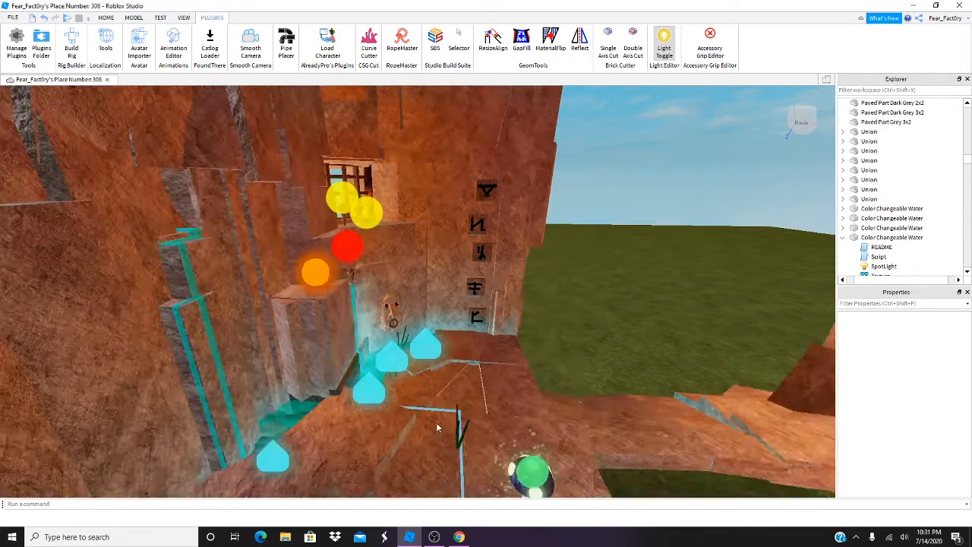
{"action": "scroll", "coordinate": [438, 418], "scroll_direction": "up", "scroll_amount": 4}
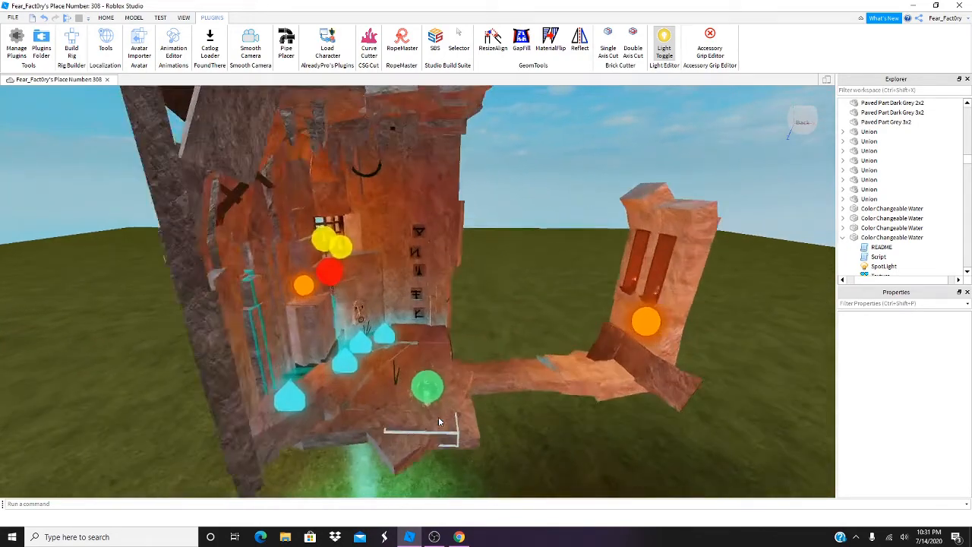
{"action": "scroll", "coordinate": [438, 421], "scroll_direction": "up", "scroll_amount": 3}
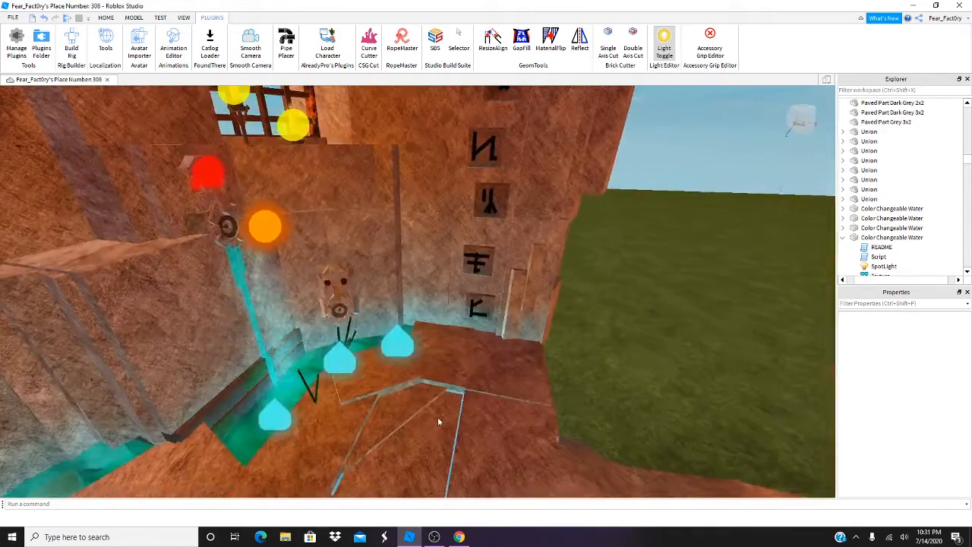
{"action": "scroll", "coordinate": [438, 421], "scroll_direction": "down", "scroll_amount": 7}
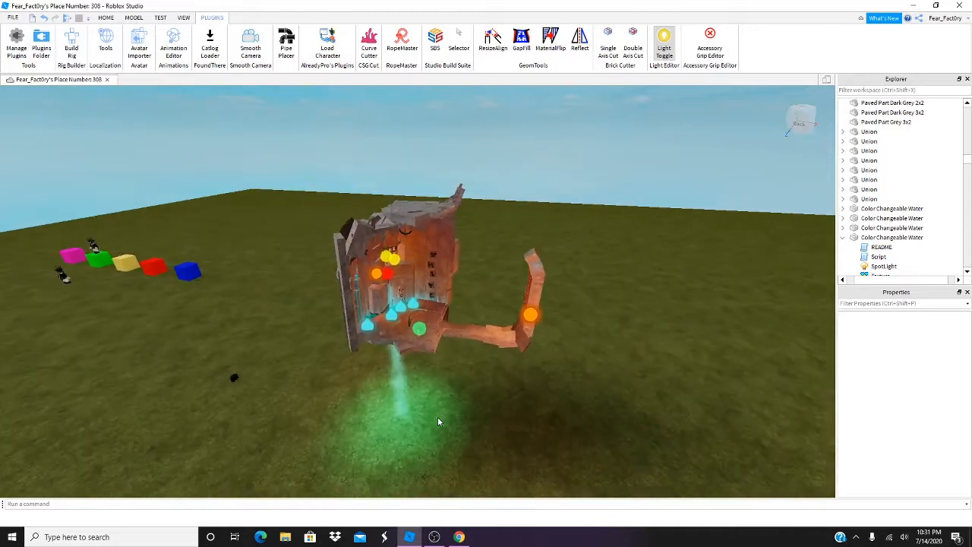
{"action": "scroll", "coordinate": [439, 419], "scroll_direction": "up", "scroll_amount": 4}
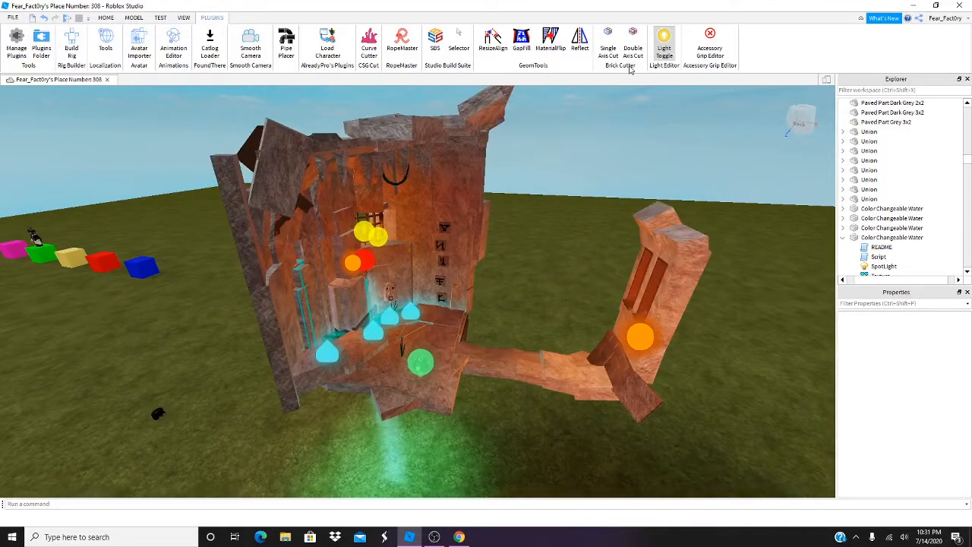
Turn off Light Toggle to hide the light markers and view the build without them
{"action": "left_click", "coordinate": [664, 44]}
{"action": "mouse_move", "coordinate": [542, 242]}
{"action": "right_mouse_down"}
{"action": "mouse_move", "coordinate": [542, 227]}
{"action": "mouse_move", "coordinate": [542, 239]}
{"action": "right_mouse_up"}
{"action": "scroll", "coordinate": [543, 240], "scroll_direction": "up", "scroll_amount": 2}
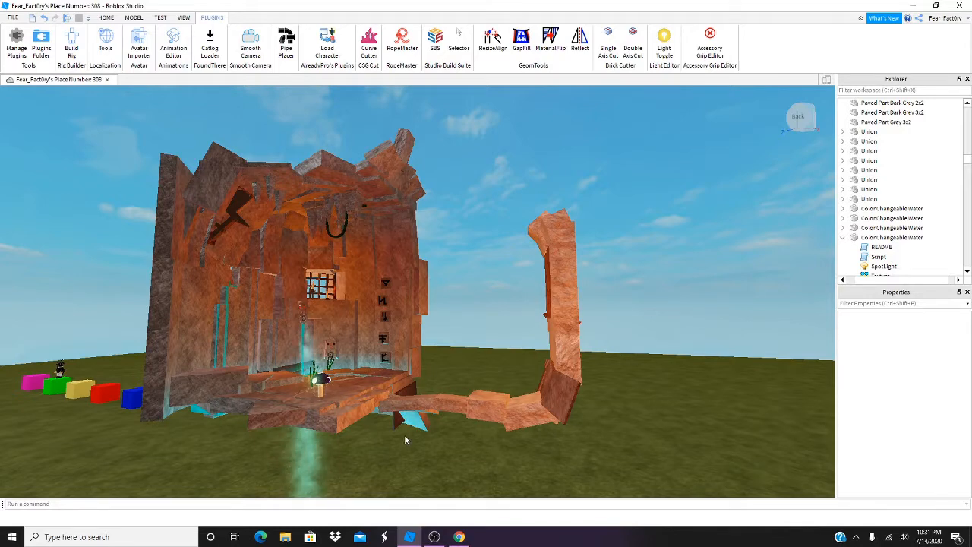
Switch to the Roblox website in Chrome and show the Plugins category of the account's inventory
{"action": "left_click", "coordinate": [459, 537]}
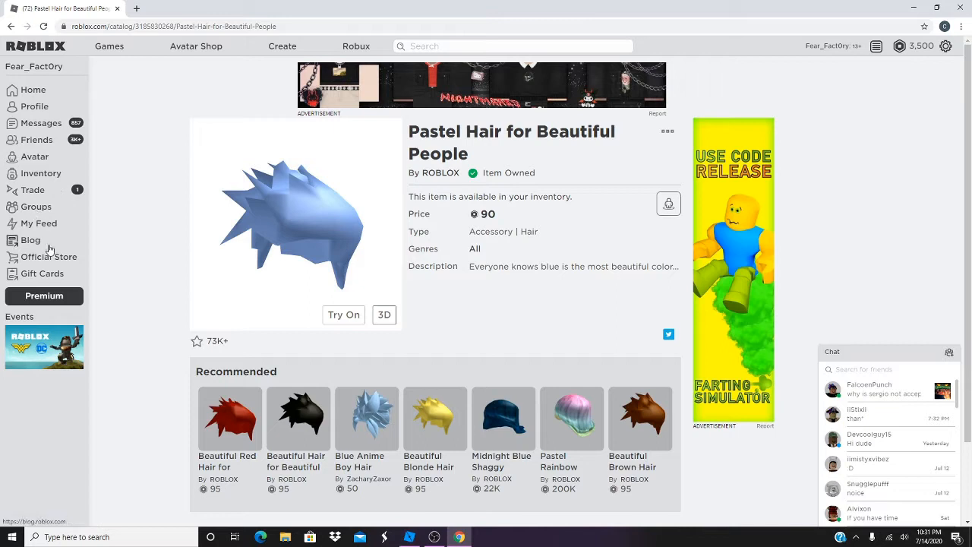
{"action": "left_click", "coordinate": [39, 178]}
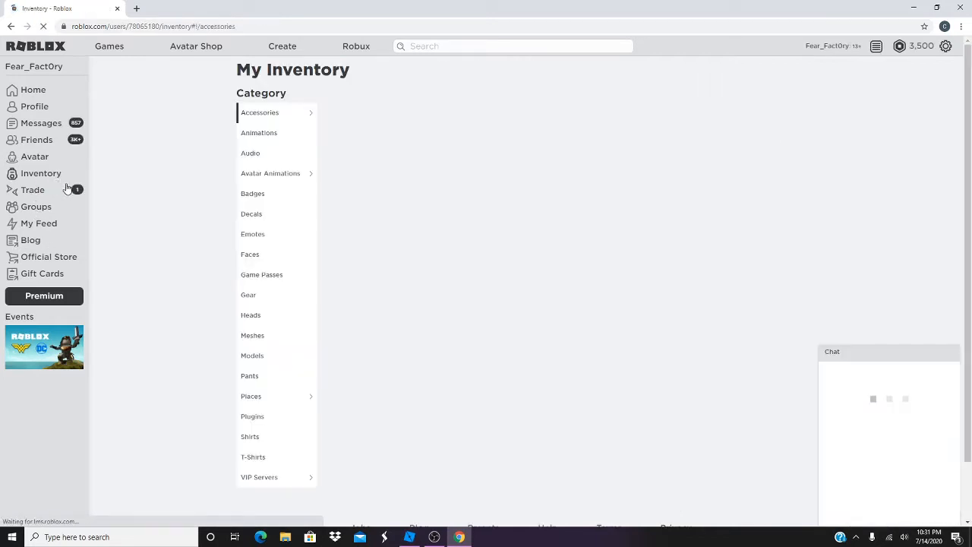
{"action": "left_click", "coordinate": [263, 420]}
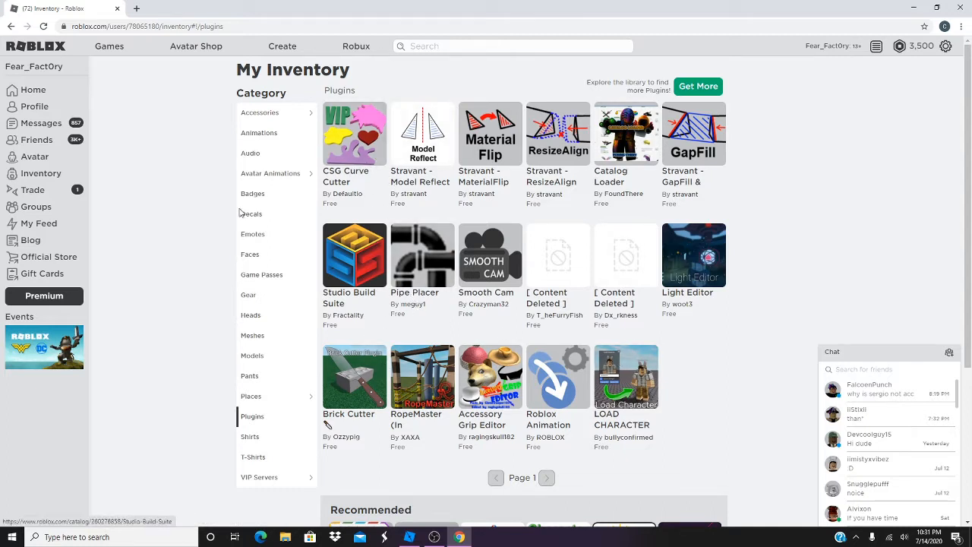
Open the library for getting more plugins and browse its first page of plugins
{"action": "left_click", "coordinate": [700, 88]}
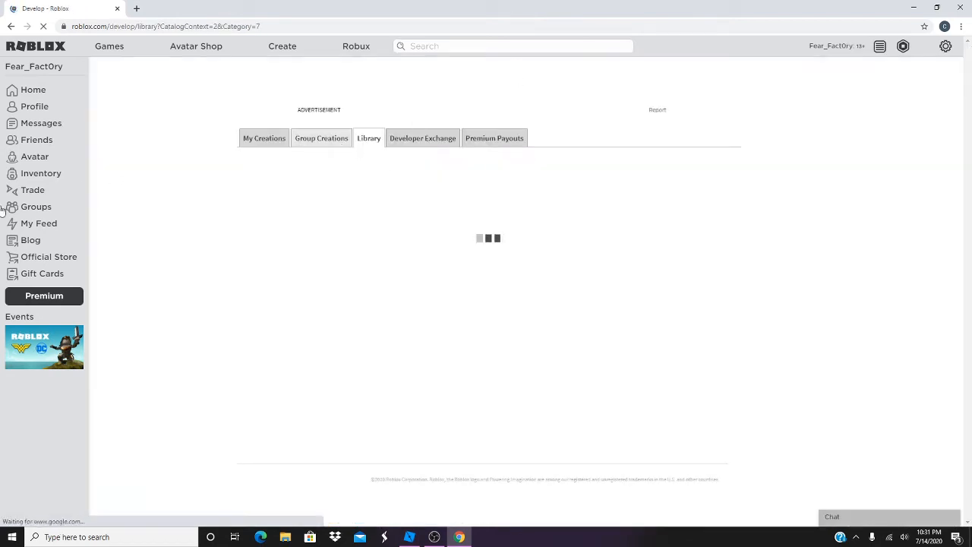
{"action": "scroll", "coordinate": [377, 271], "scroll_direction": "down", "scroll_amount": 7}
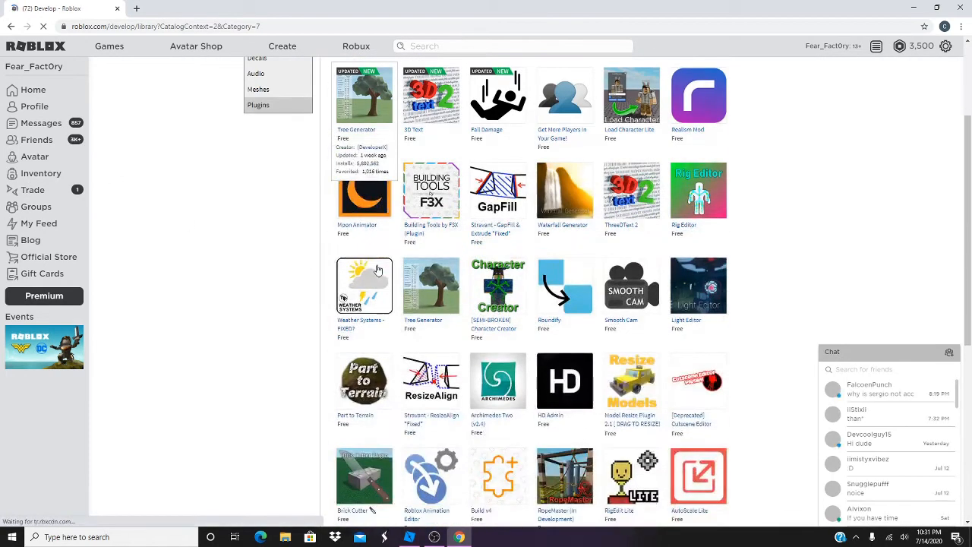
{"action": "scroll", "coordinate": [410, 281], "scroll_direction": "up", "scroll_amount": 10}
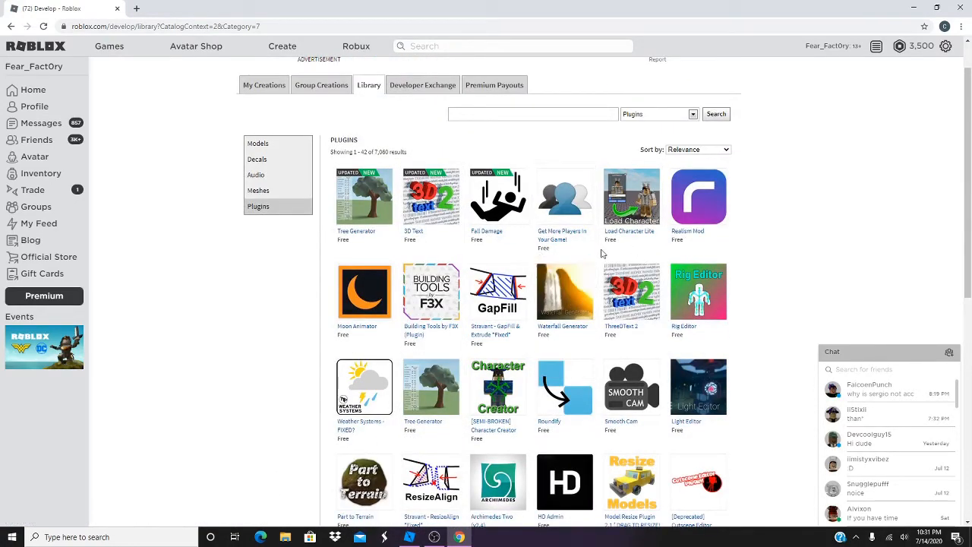
{"action": "scroll", "coordinate": [574, 319], "scroll_direction": "down", "scroll_amount": 5}
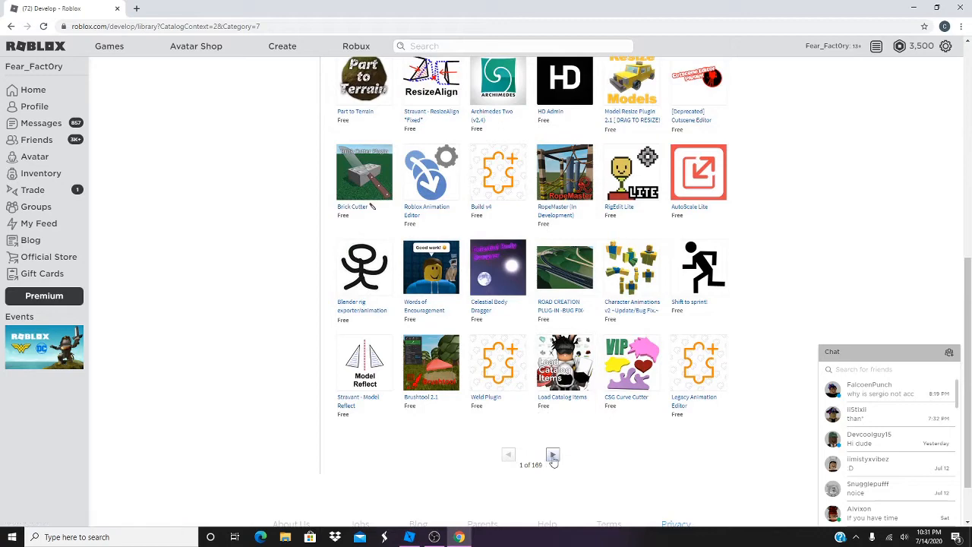
Go to the second page of the plugin library and browse the plugins back up to the start of the list
{"action": "left_click", "coordinate": [551, 454]}
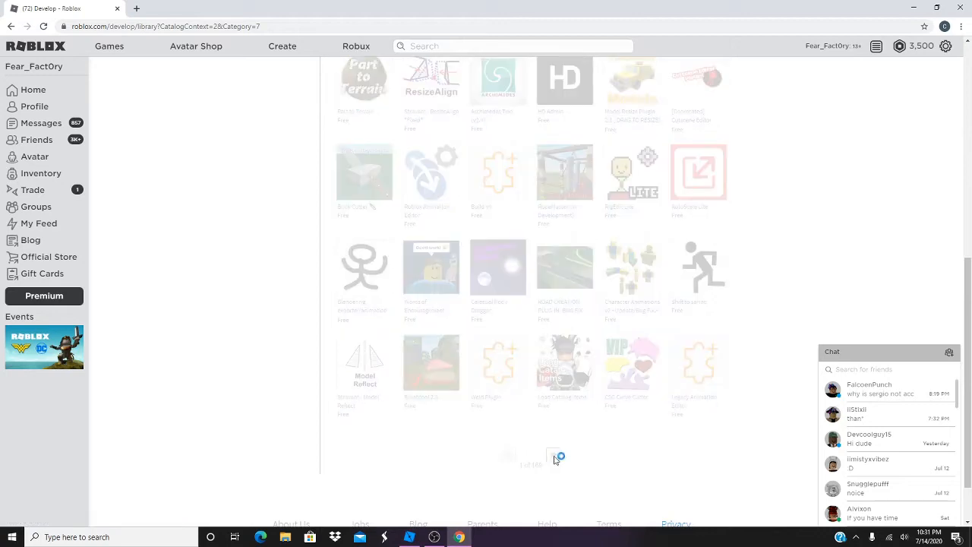
{"action": "scroll", "coordinate": [522, 453], "scroll_direction": "up", "scroll_amount": 3}
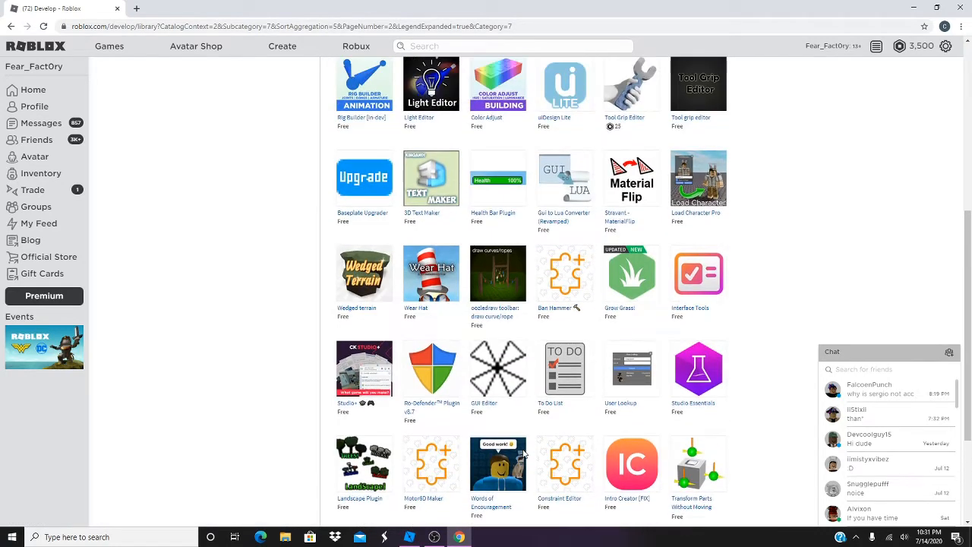
{"action": "scroll", "coordinate": [523, 453], "scroll_direction": "up", "scroll_amount": 1}
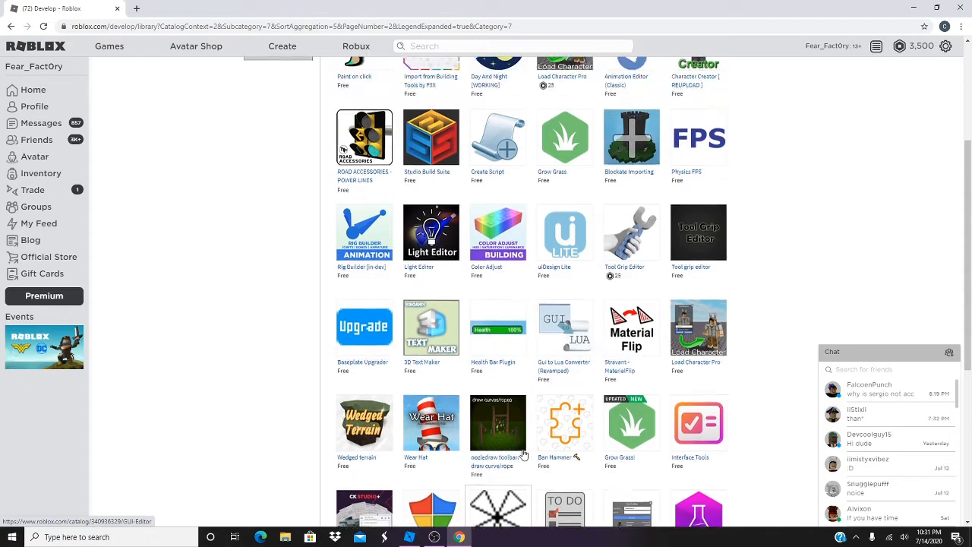
{"action": "scroll", "coordinate": [522, 454], "scroll_direction": "up", "scroll_amount": 3}
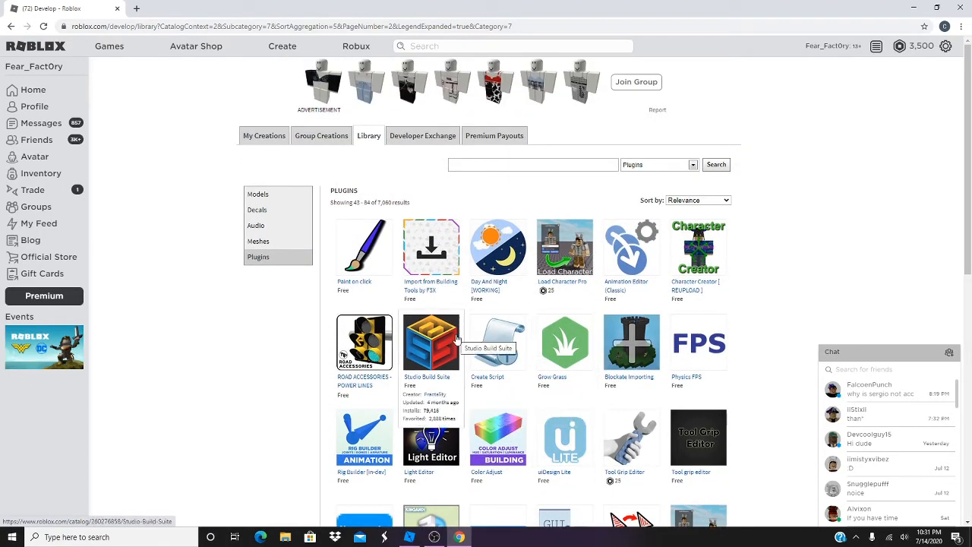
Browse the plugins on the second page of the library down to the end of the list
{"action": "scroll", "coordinate": [394, 368], "scroll_direction": "down", "scroll_amount": 3}
{"action": "scroll", "coordinate": [394, 368], "scroll_direction": "down", "scroll_amount": 3}
{"action": "scroll", "coordinate": [401, 372], "scroll_direction": "up", "scroll_amount": 5}
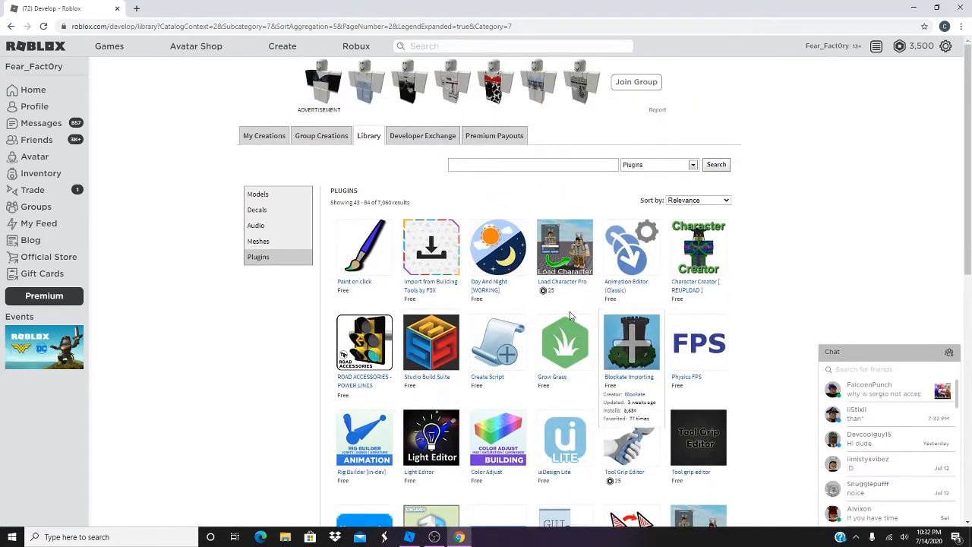
{"action": "scroll", "coordinate": [445, 335], "scroll_direction": "down", "scroll_amount": 4}
{"action": "scroll", "coordinate": [444, 335], "scroll_direction": "down", "scroll_amount": 2}
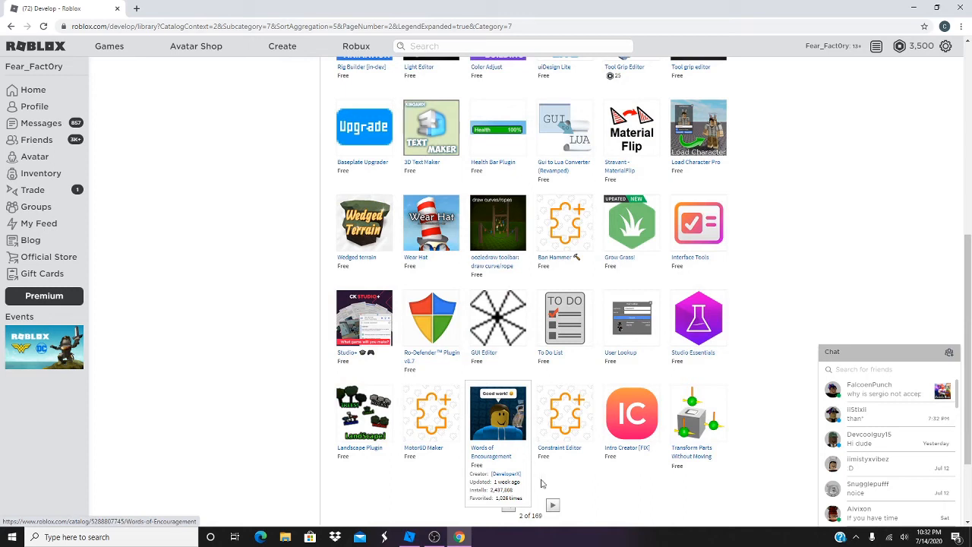
Go to the third page of the plugin library and browse its plugins
{"action": "left_click", "coordinate": [554, 506]}
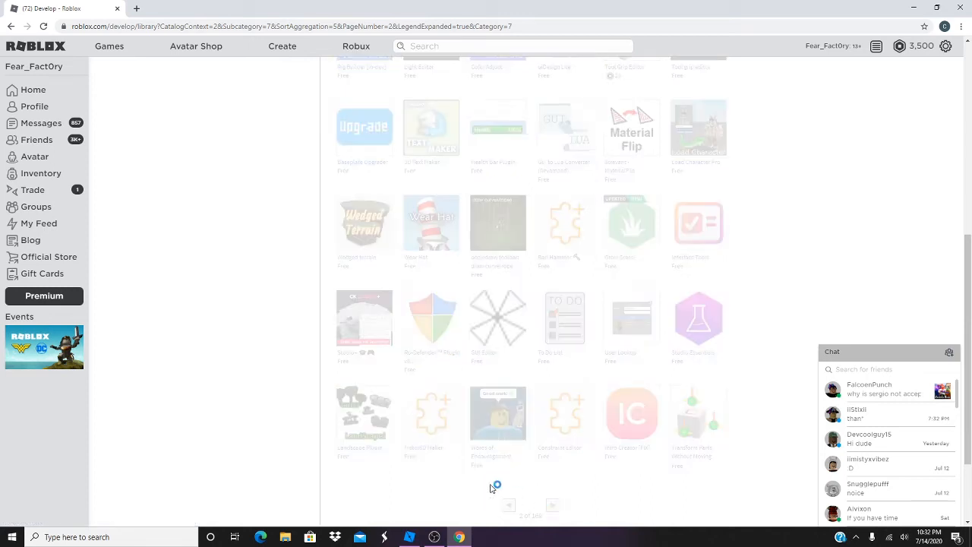
{"action": "scroll", "coordinate": [492, 487], "scroll_direction": "up", "scroll_amount": 5}
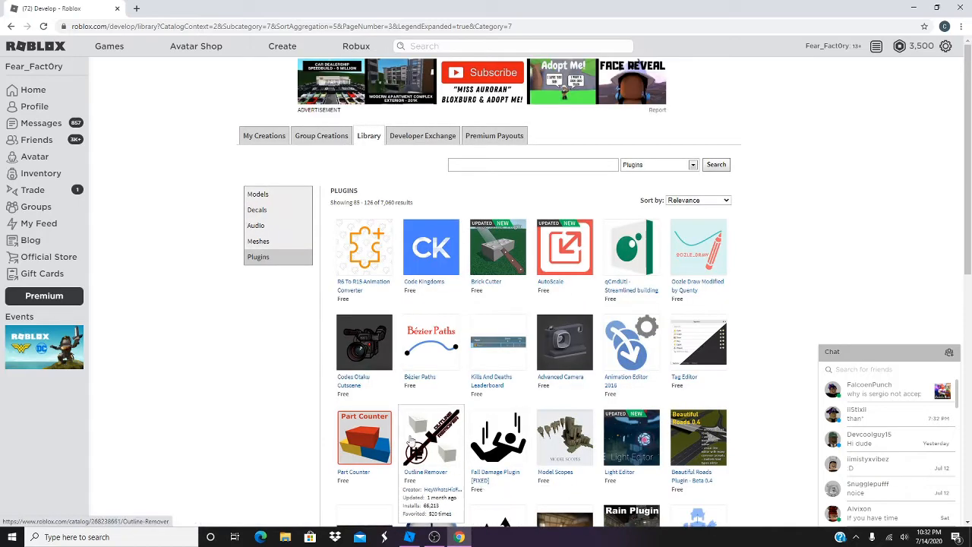
{"action": "scroll", "coordinate": [233, 420], "scroll_direction": "down", "scroll_amount": 2}
{"action": "scroll", "coordinate": [233, 420], "scroll_direction": "down", "scroll_amount": 1}
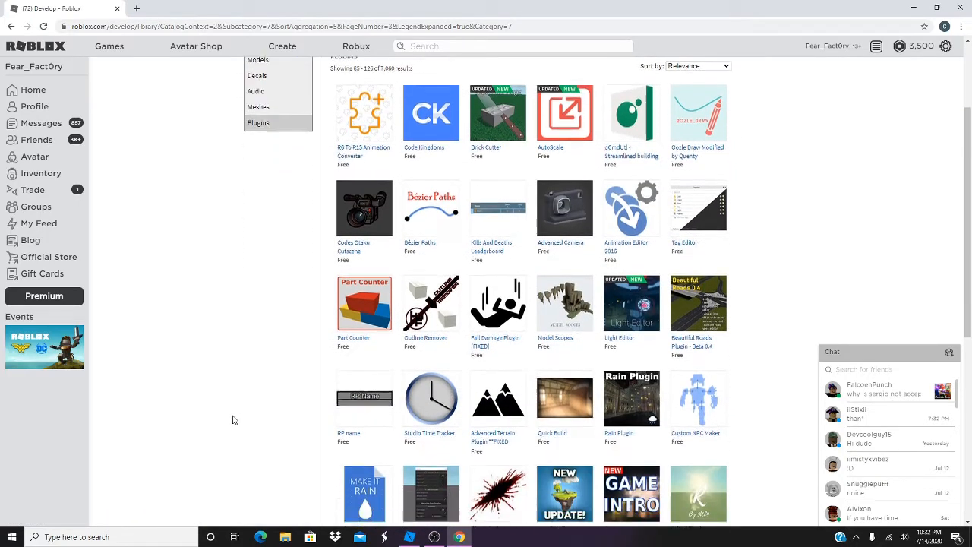
{"action": "scroll", "coordinate": [233, 420], "scroll_direction": "down", "scroll_amount": 1}
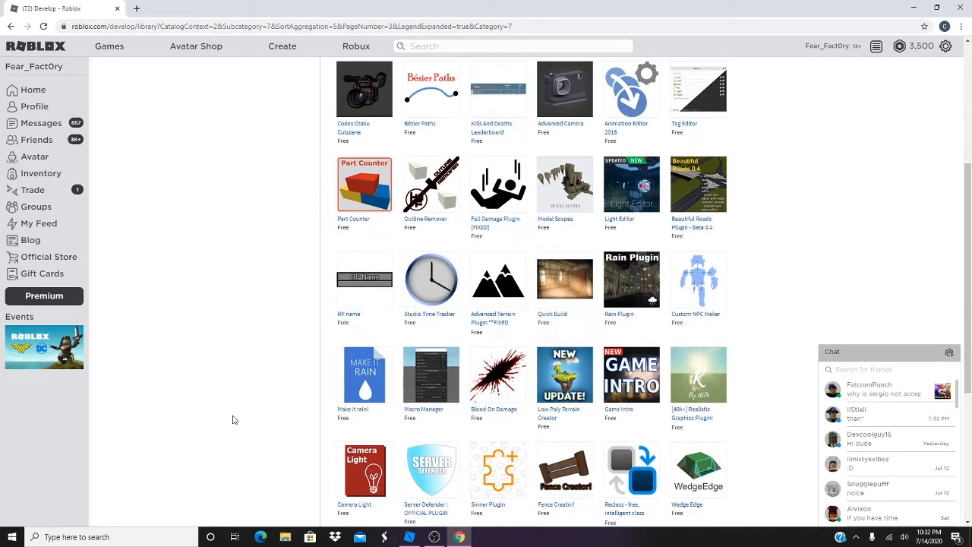
{"action": "scroll", "coordinate": [233, 420], "scroll_direction": "down", "scroll_amount": 2}
{"action": "scroll", "coordinate": [233, 420], "scroll_direction": "up", "scroll_amount": 3}
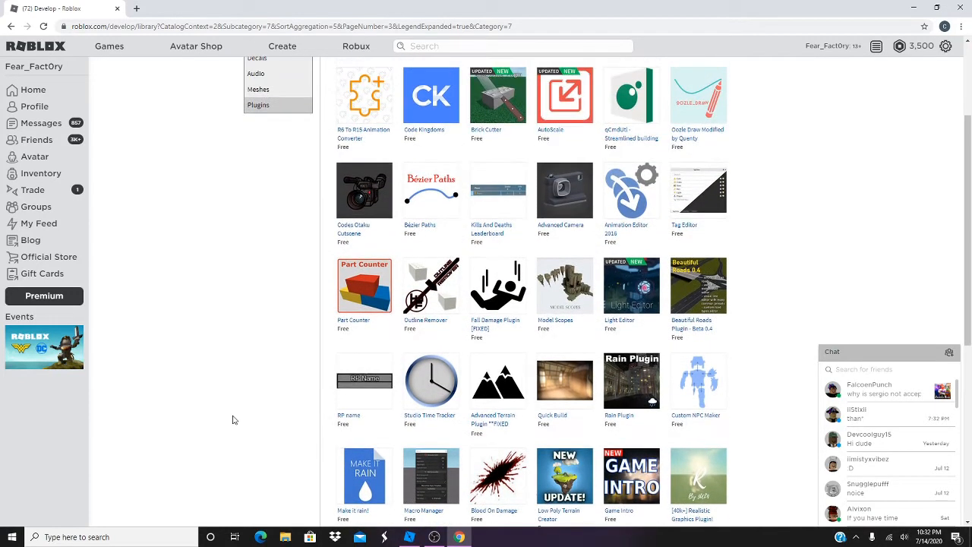
{"action": "scroll", "coordinate": [233, 420], "scroll_direction": "up", "scroll_amount": 2}
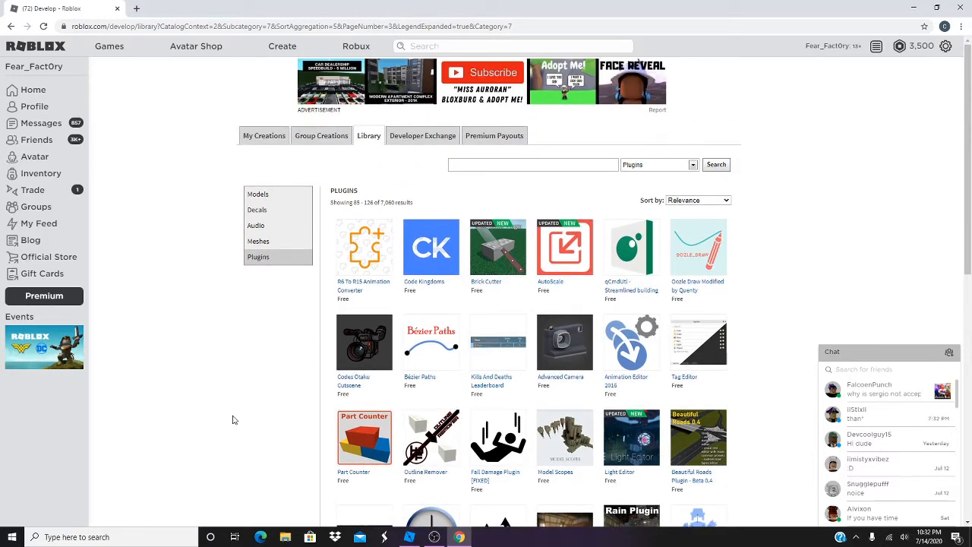
{"action": "scroll", "coordinate": [319, 386], "scroll_direction": "down", "scroll_amount": 3}
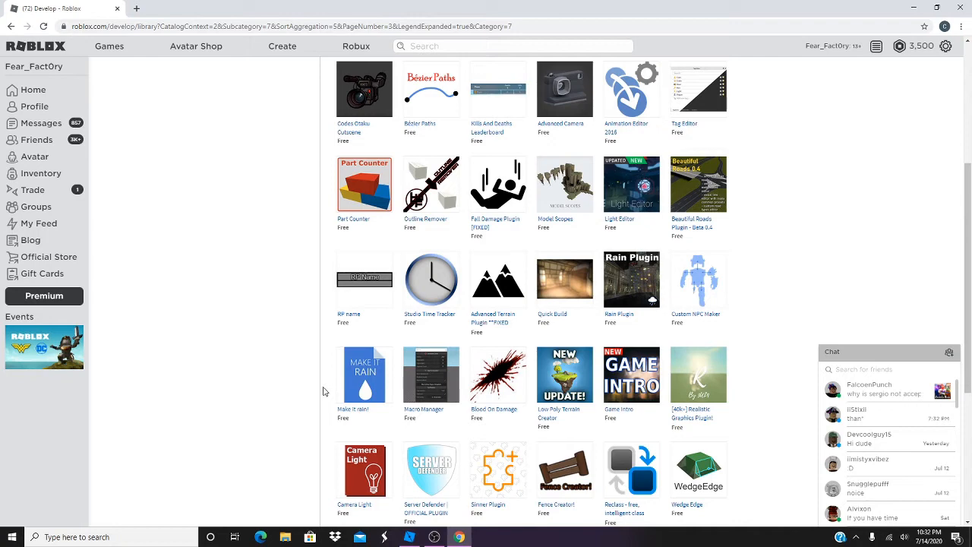
Switch to Roblox Studio, open the plugin manager and toggle Accessory Grip Editor off and back on
{"action": "left_click", "coordinate": [409, 536]}
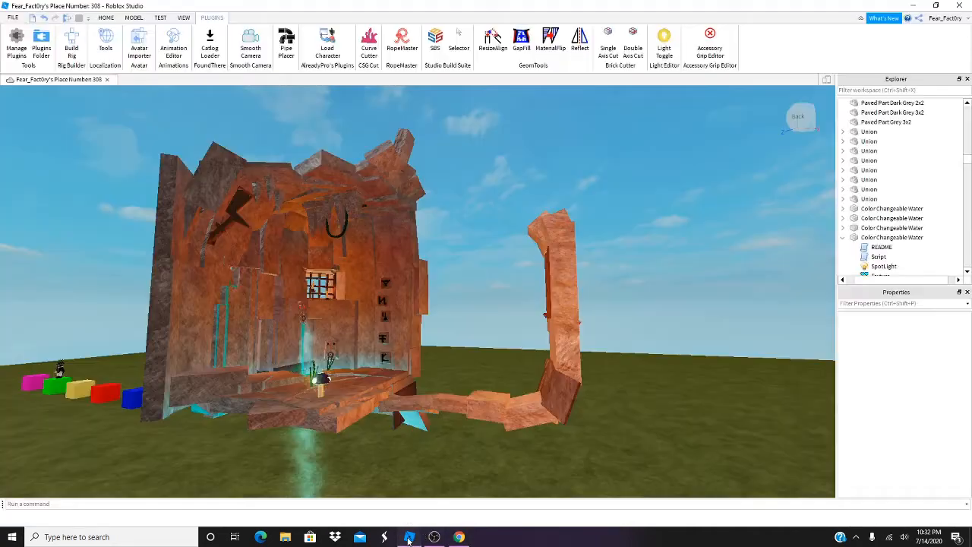
{"action": "left_click", "coordinate": [22, 52]}
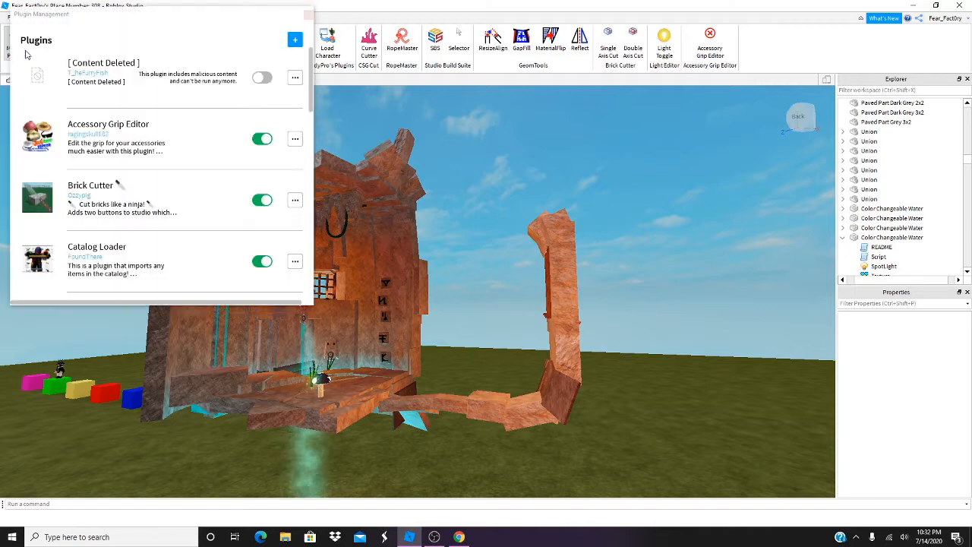
{"action": "left_click", "coordinate": [259, 140]}
{"action": "left_click", "coordinate": [260, 140]}
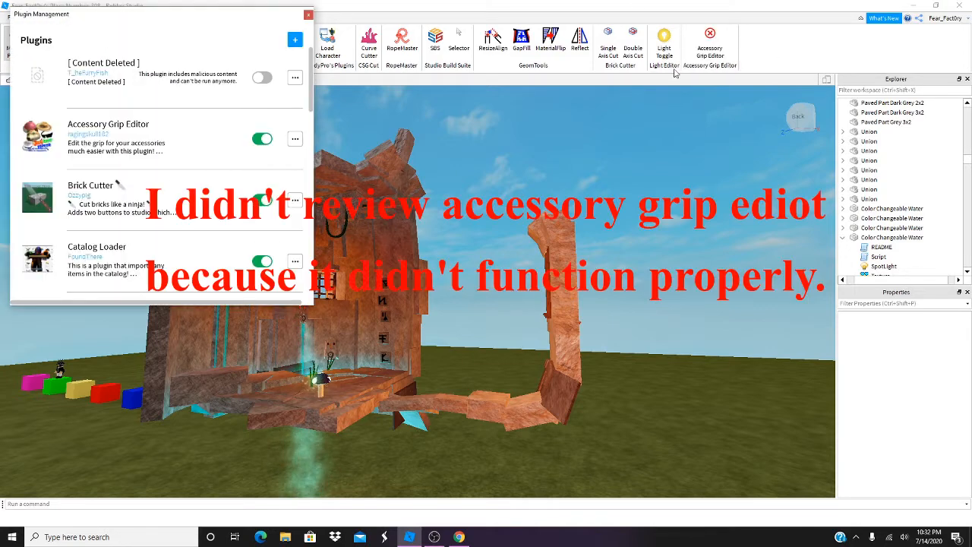
{"action": "left_click", "coordinate": [262, 139]}
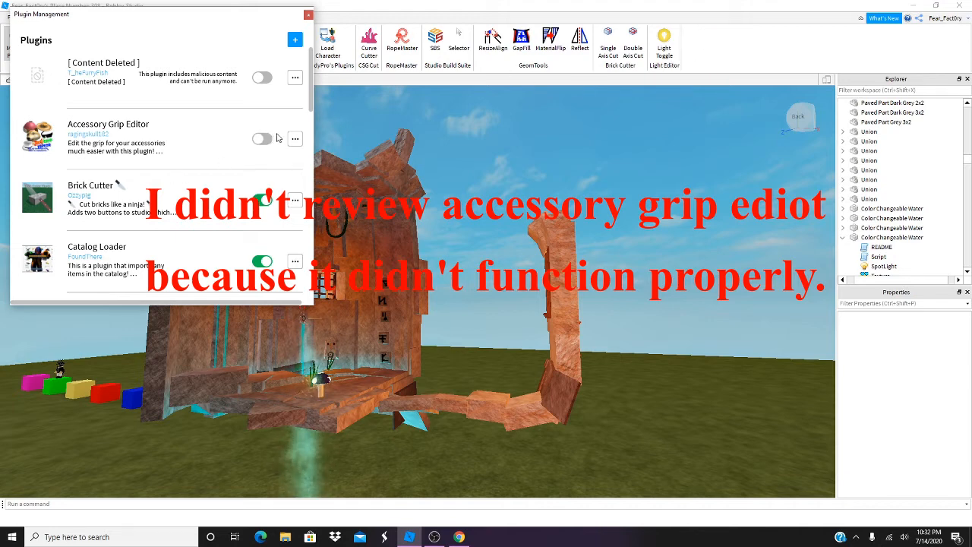
{"action": "left_click", "coordinate": [262, 139]}
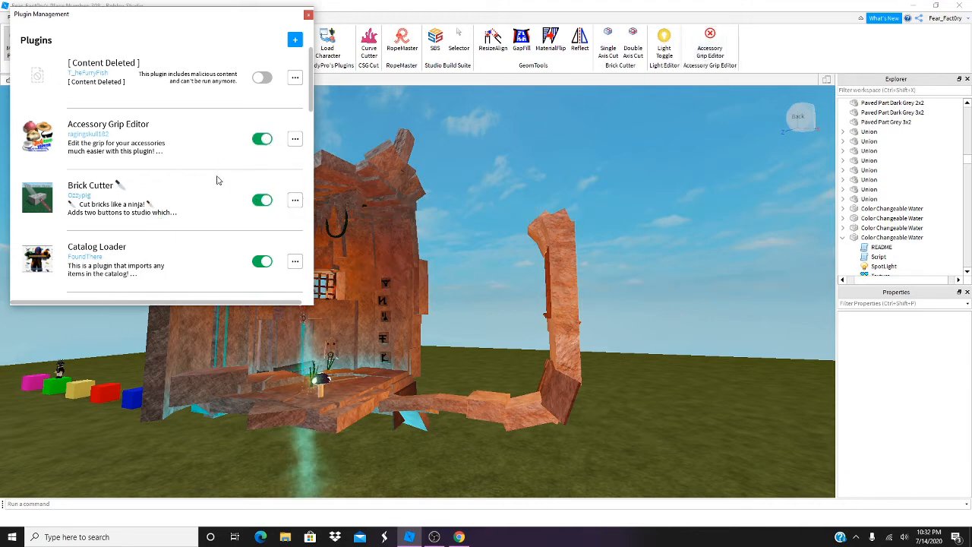
{"action": "left_click", "coordinate": [262, 139]}
{"action": "left_click", "coordinate": [262, 139]}
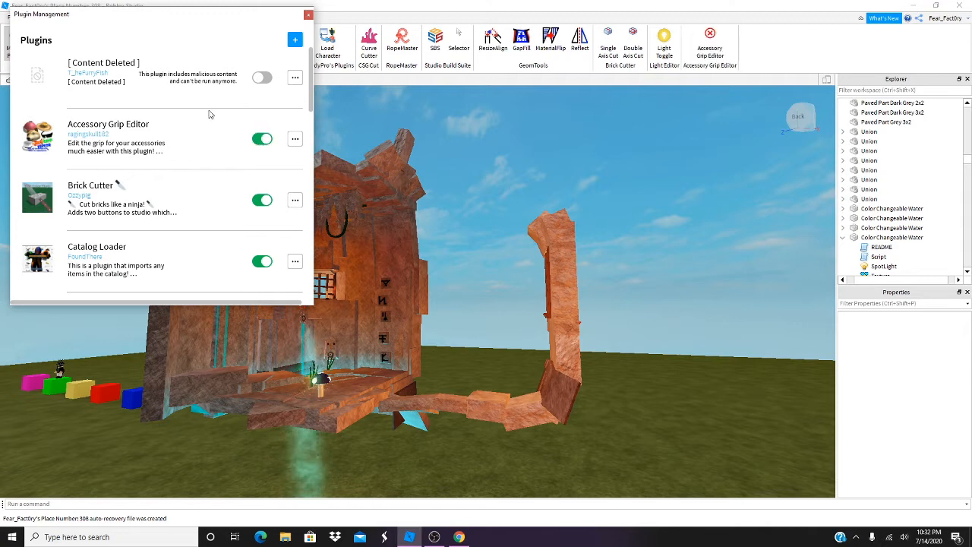
Uninstall the [ Content Deleted ] plugin, look through the remaining installed plugins and close the plugin manager
{"action": "left_click", "coordinate": [294, 78]}
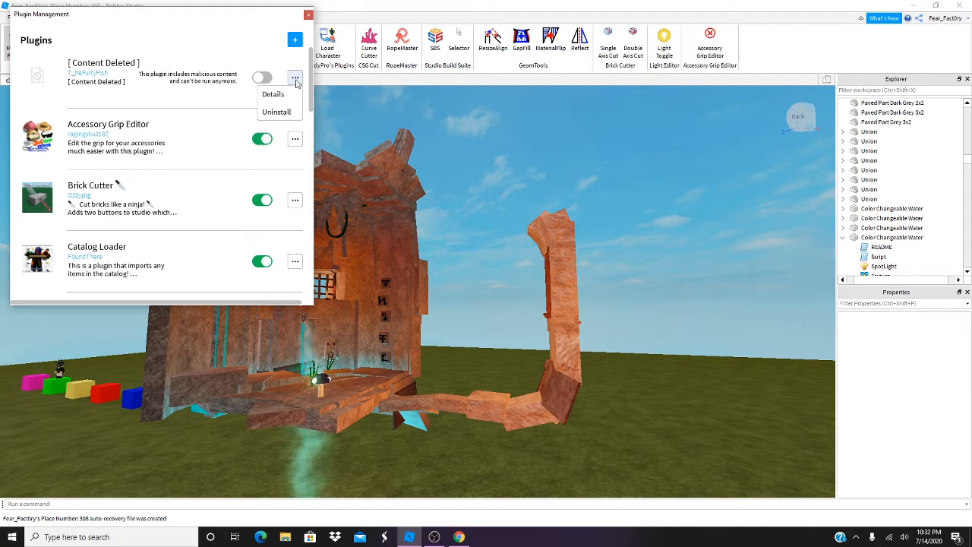
{"action": "left_click", "coordinate": [279, 112]}
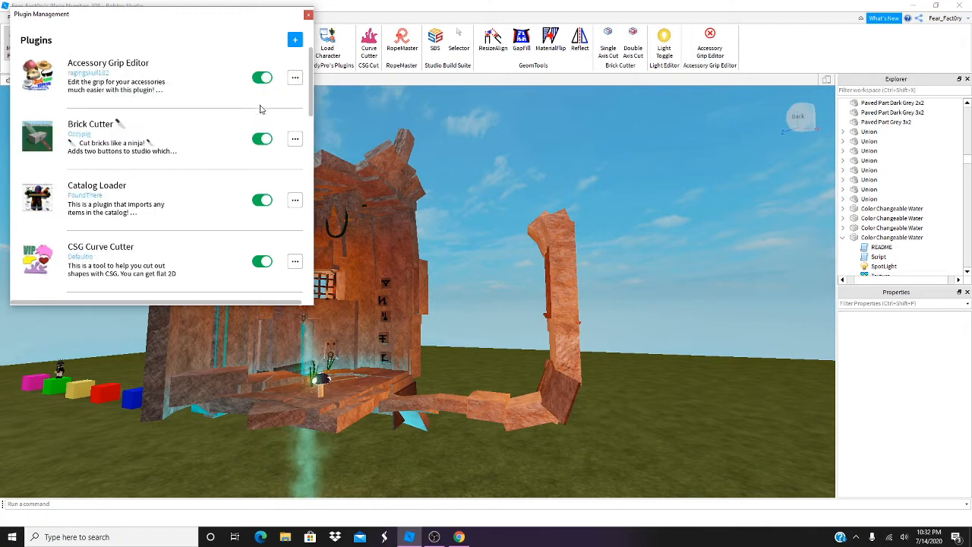
{"action": "scroll", "coordinate": [227, 120], "scroll_direction": "down", "scroll_amount": 5}
{"action": "scroll", "coordinate": [224, 119], "scroll_direction": "up", "scroll_amount": 10}
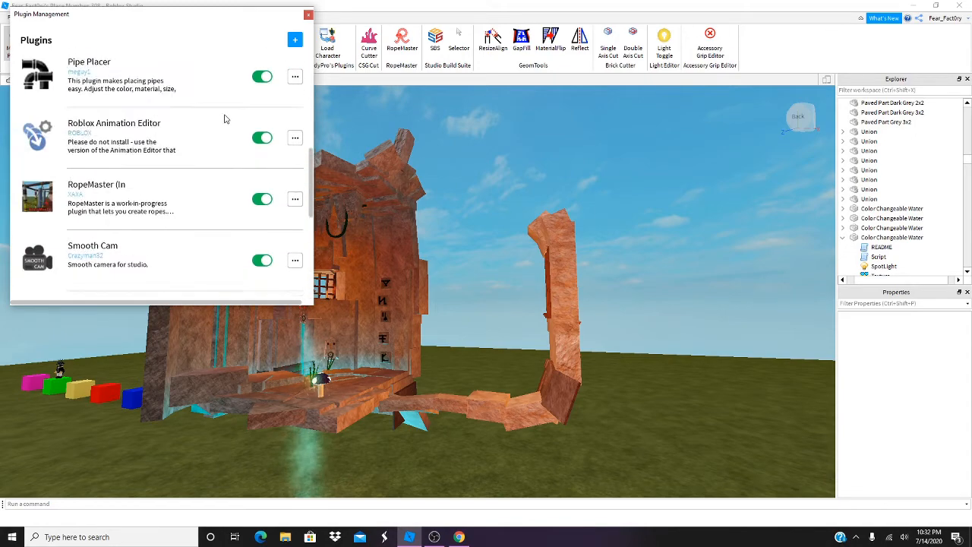
{"action": "left_click", "coordinate": [307, 15]}
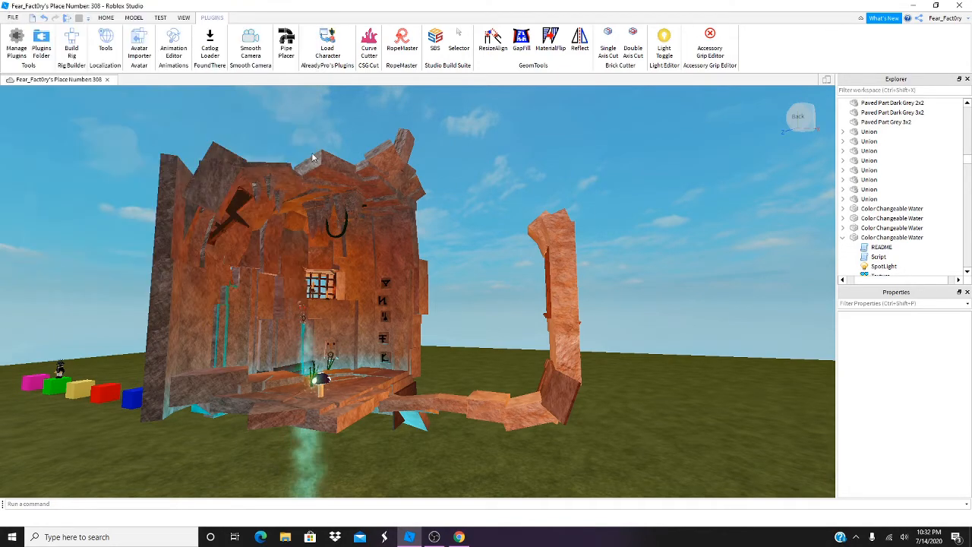
Bring back the basic building tools and view the row of coloured blocks with the characters next to the build
{"action": "left_click", "coordinate": [105, 17]}
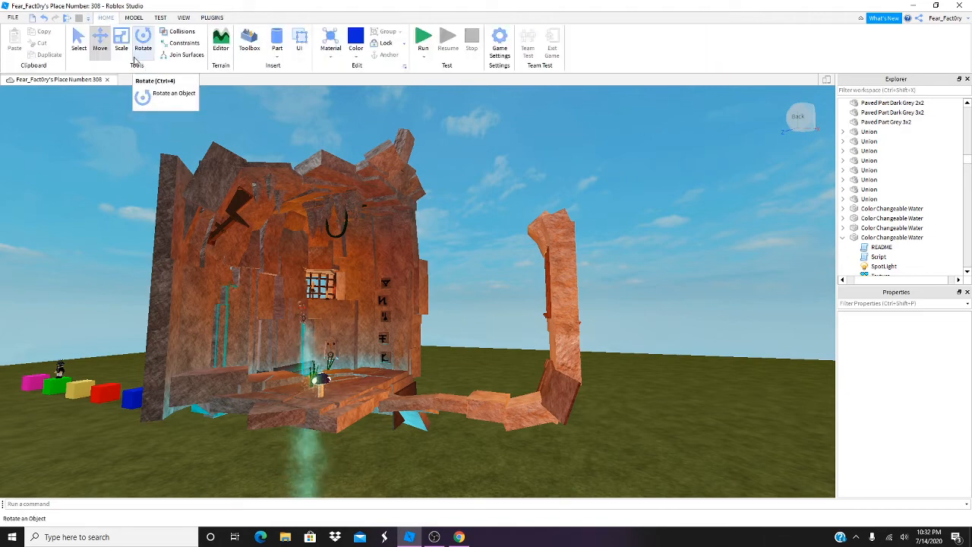
{"action": "scroll", "coordinate": [163, 170], "scroll_direction": "down", "scroll_amount": 2}
{"action": "right_click_drag", "start_coordinate": [162, 169], "coordinate": [173, 189]}
{"action": "scroll", "coordinate": [174, 172], "scroll_direction": "down", "scroll_amount": 6}
{"action": "key", "text": "w"}
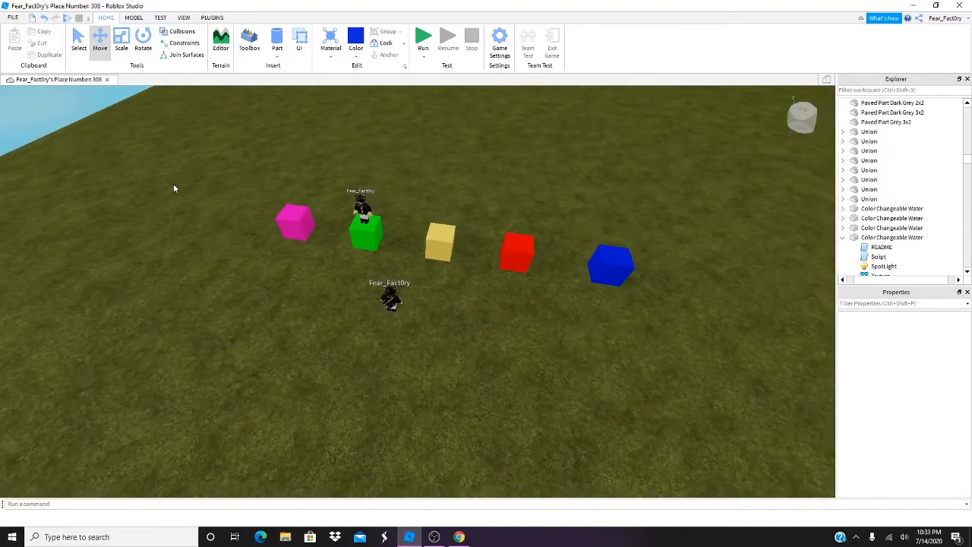